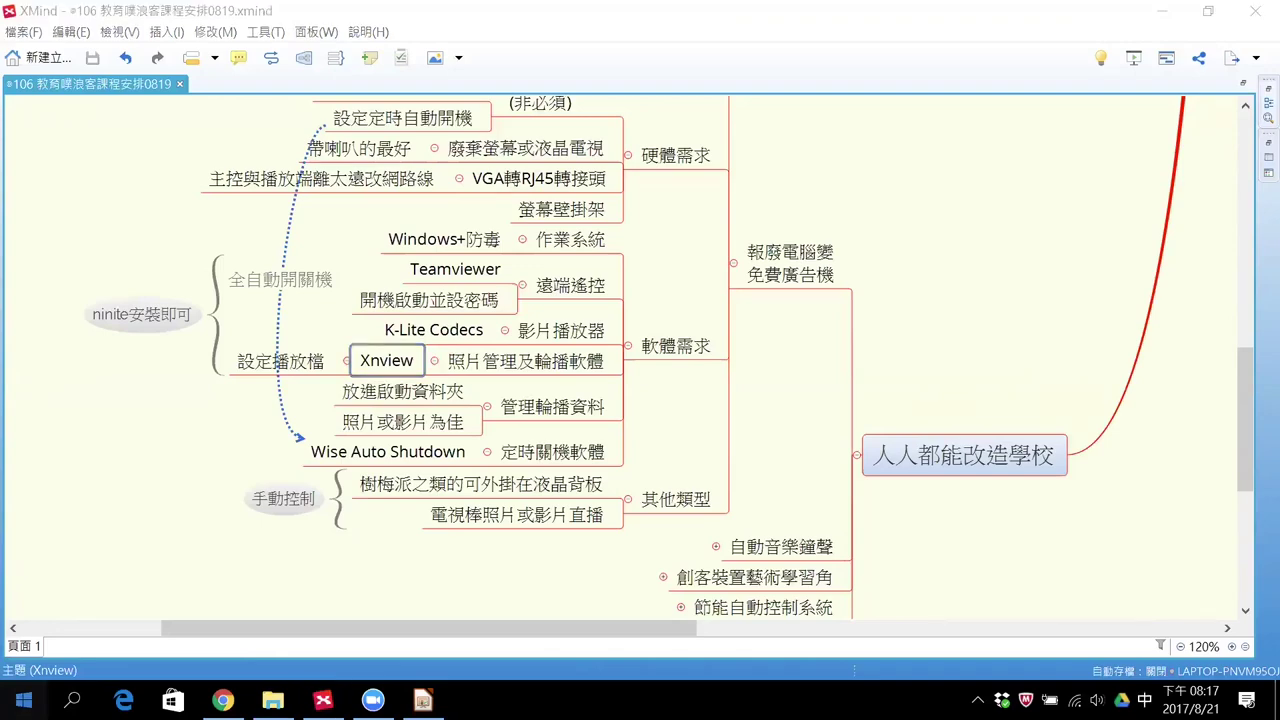
Step: Launch XnView and widen the folder tree so the full folder names are readable
{"action": "left_click", "coordinate": [24, 700]}
{"action": "type", "text": "x"}
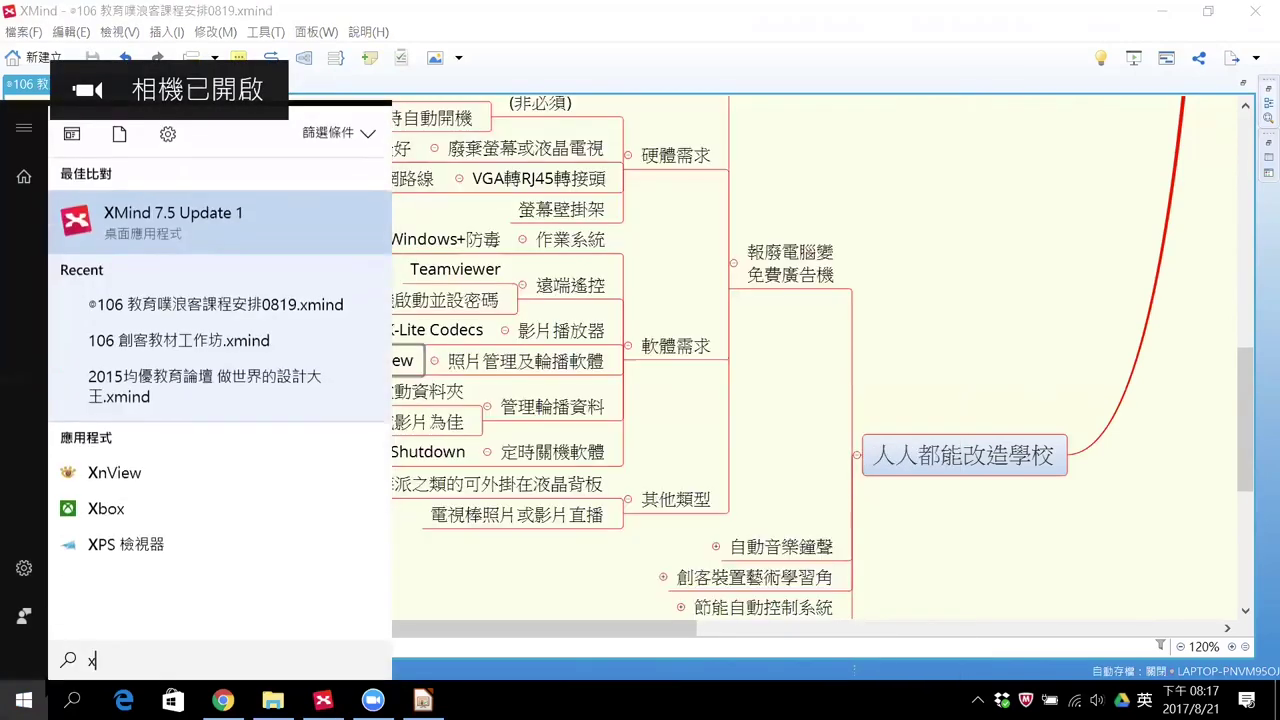
{"action": "left_click", "coordinate": [132, 460]}
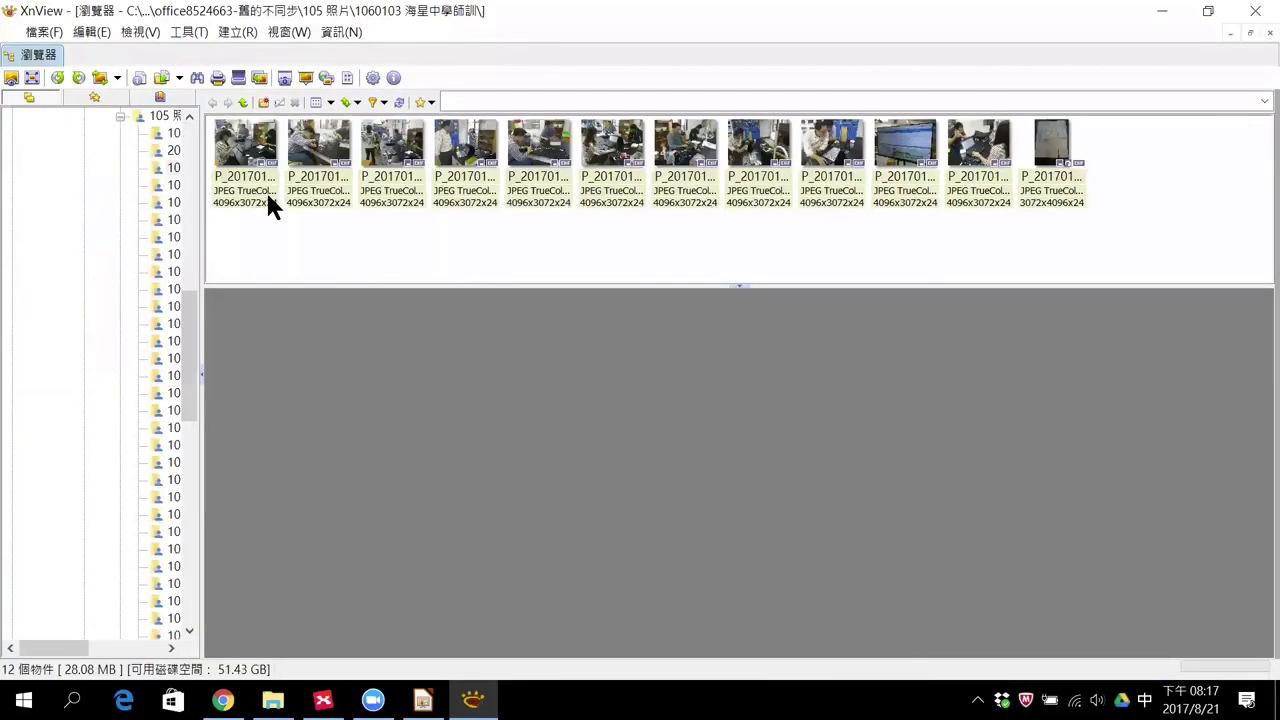
{"action": "left_click", "coordinate": [768, 441]}
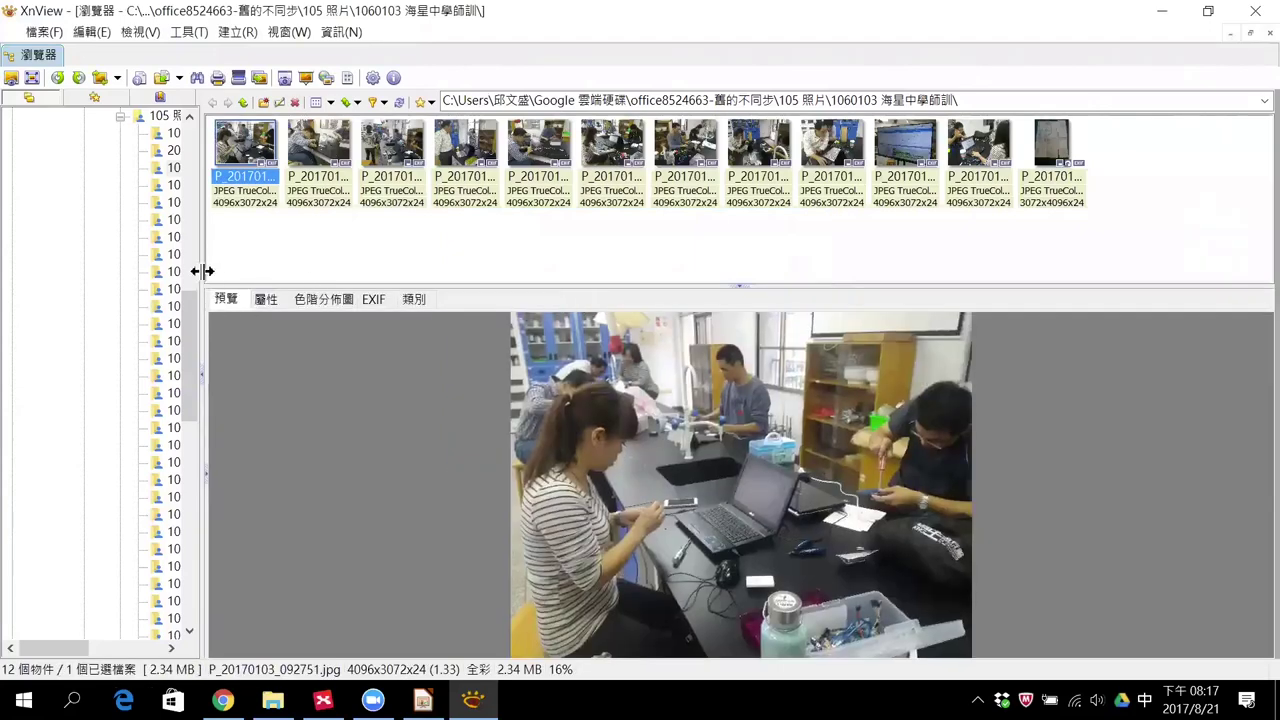
{"action": "left_click_drag", "start_coordinate": [203, 271], "coordinate": [340, 397]}
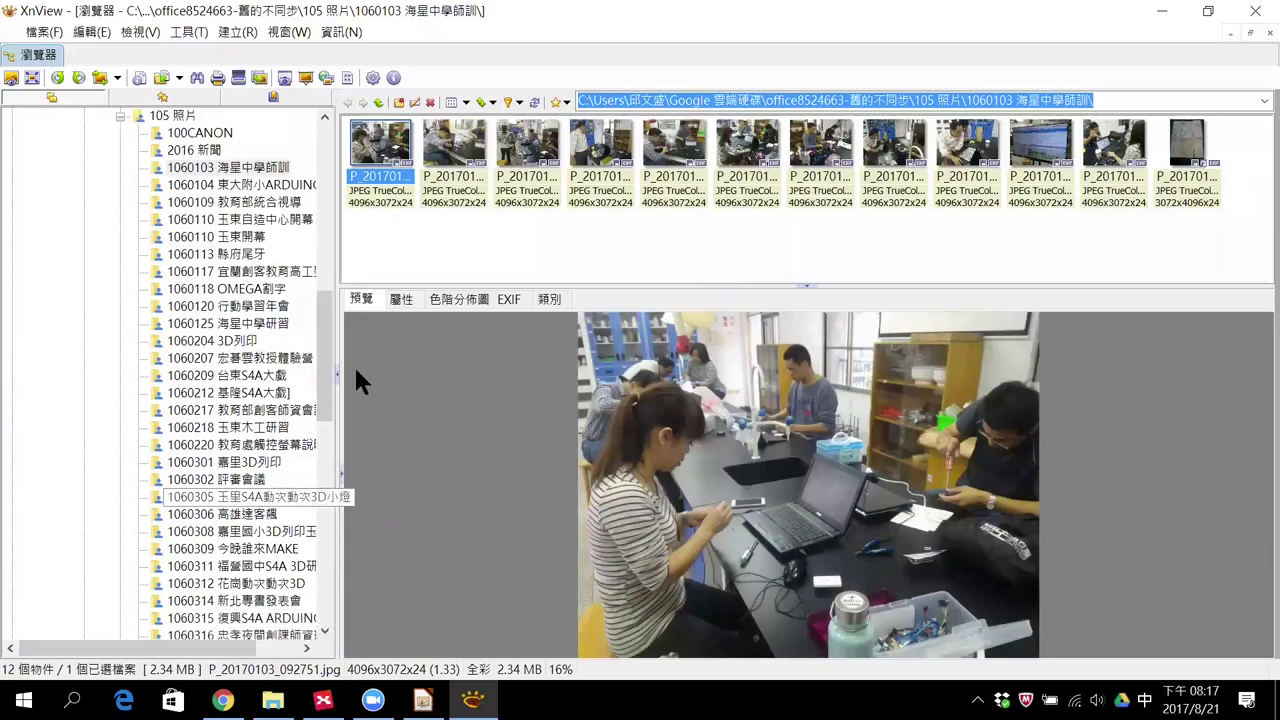
Step: Open the photo folder 1060109 教育部統合視導 and collapse the preview area to enlarge the thumbnail view
{"action": "left_click_drag", "start_coordinate": [318, 362], "coordinate": [326, 310]}
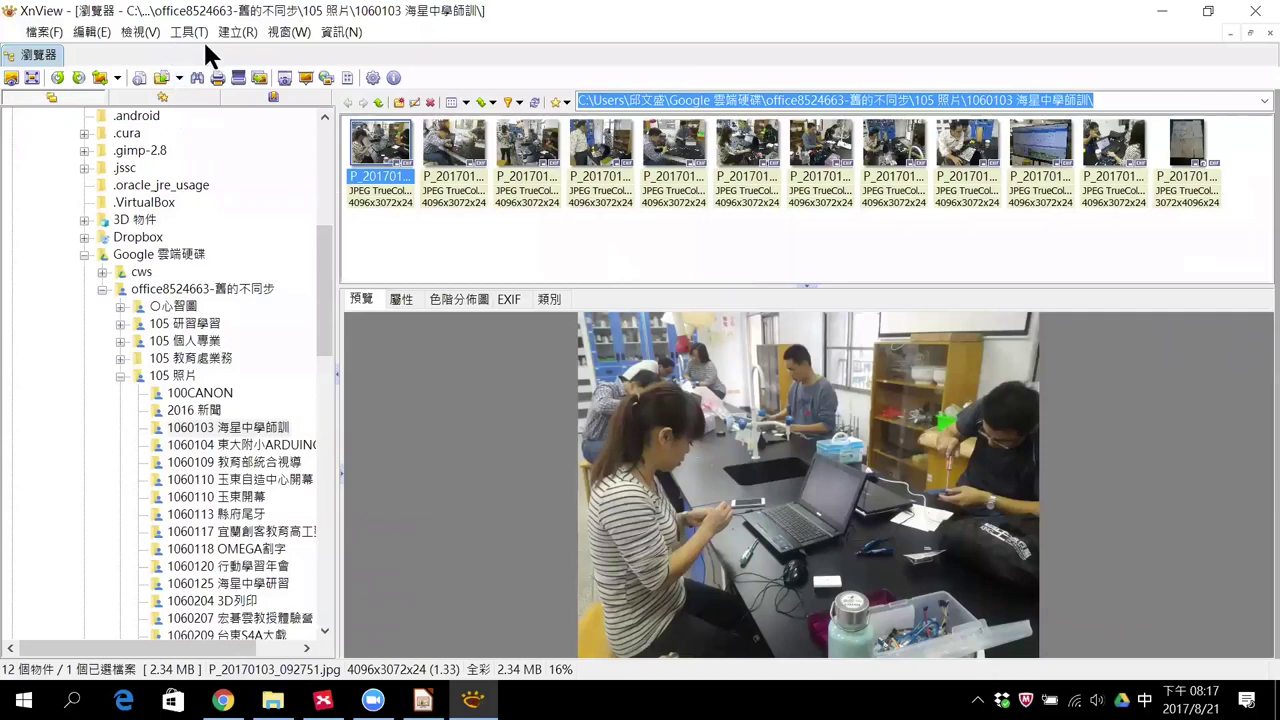
{"action": "left_click", "coordinate": [244, 446]}
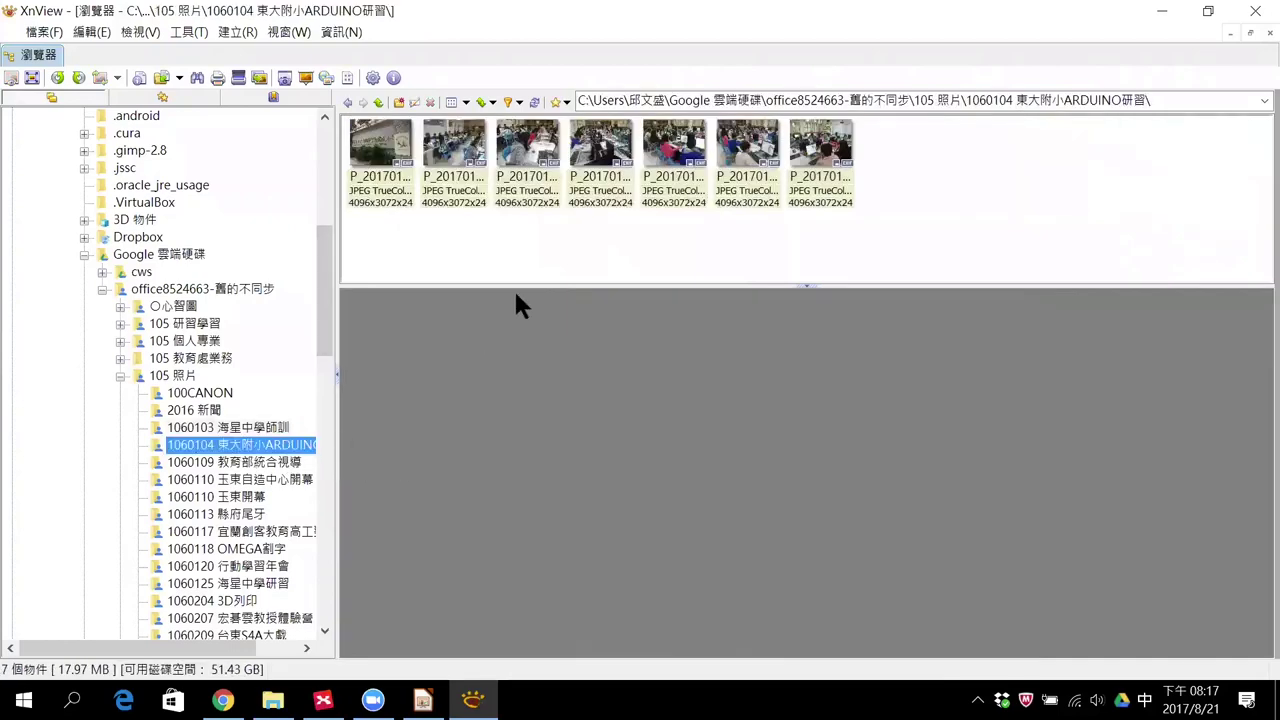
{"action": "left_click", "coordinate": [234, 462]}
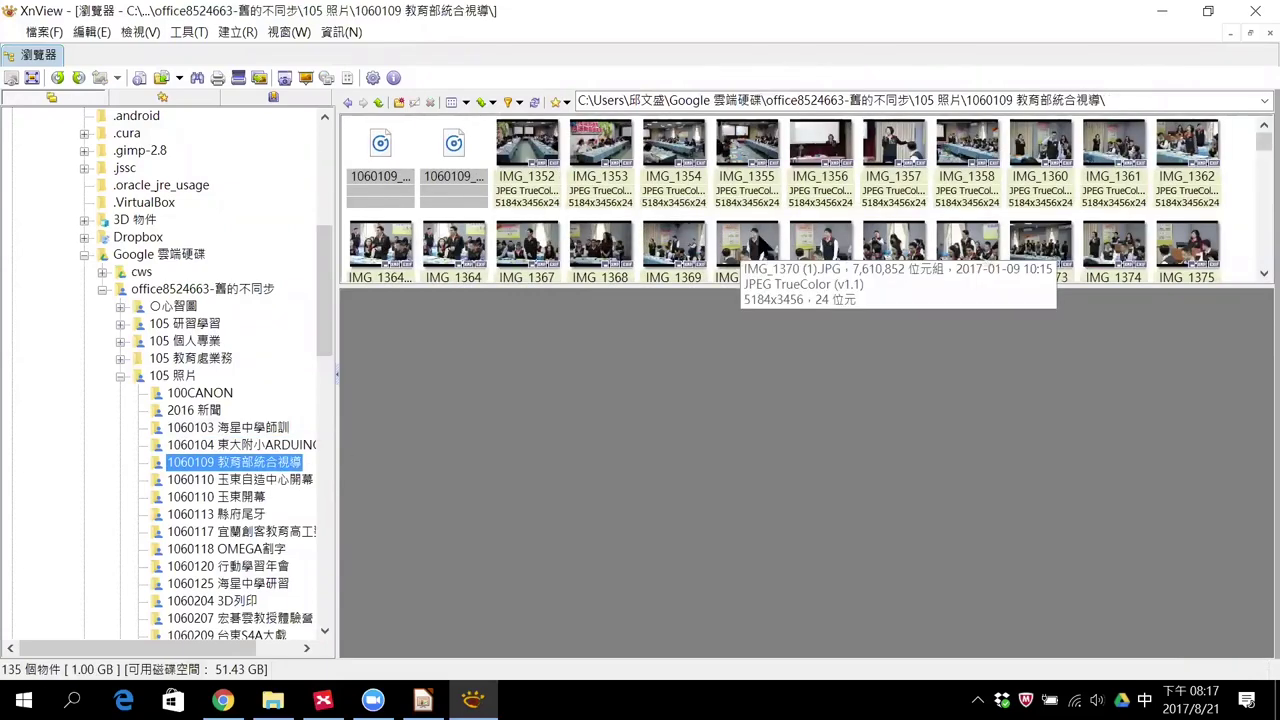
{"action": "scroll", "coordinate": [790, 265], "scroll_direction": "down", "scroll_amount": 2}
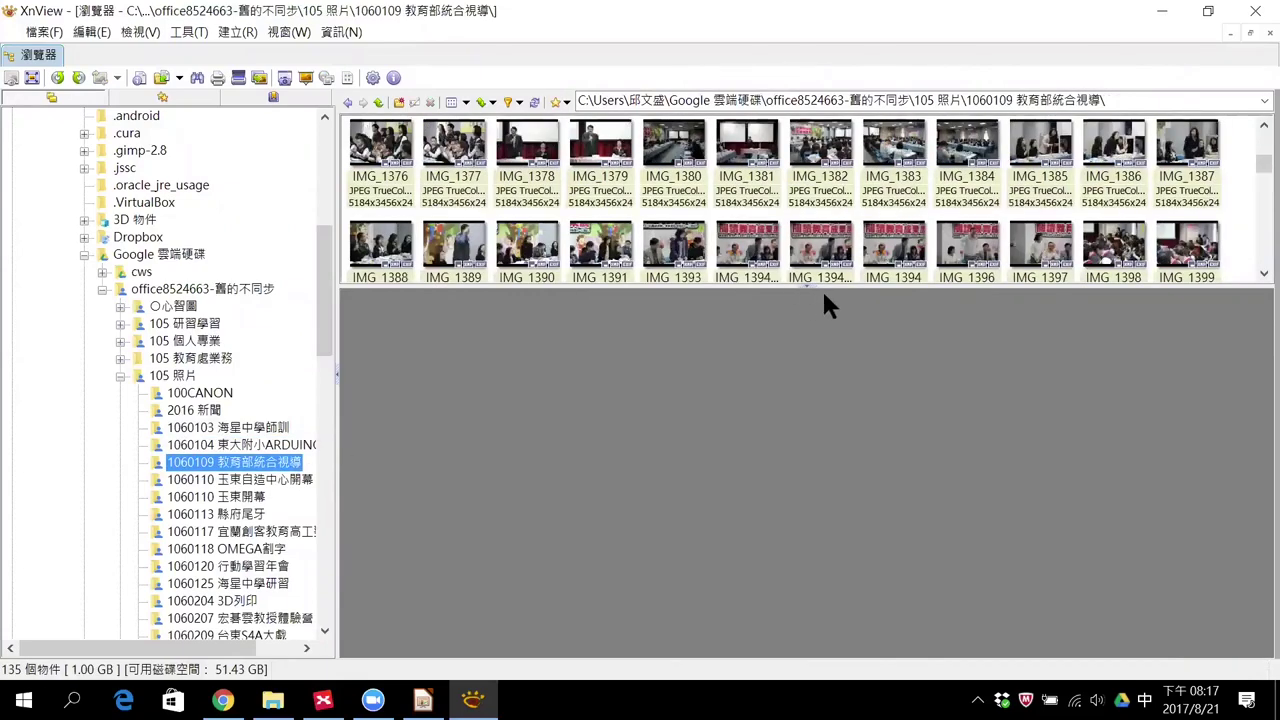
{"action": "left_click", "coordinate": [806, 300]}
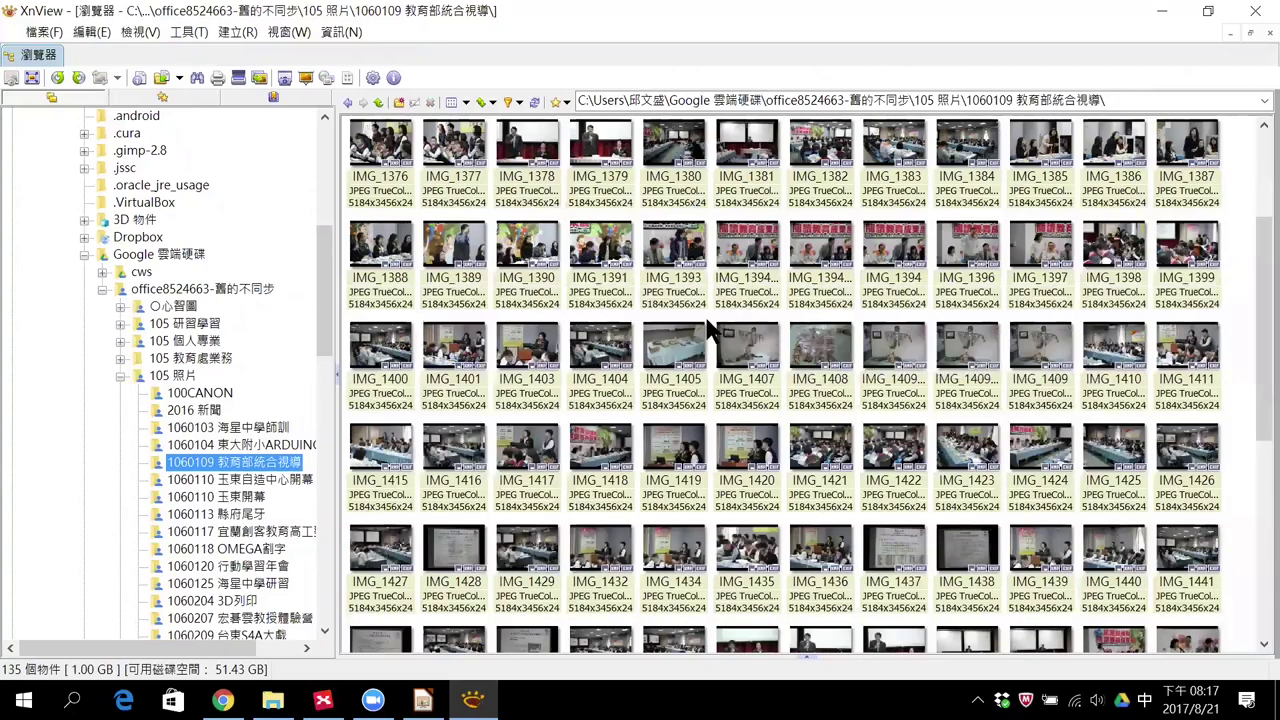
Step: Start a slide show from photos IMG_1388 through IMG_1437 and move its settings dialog aside
{"action": "left_click", "coordinate": [406, 280]}
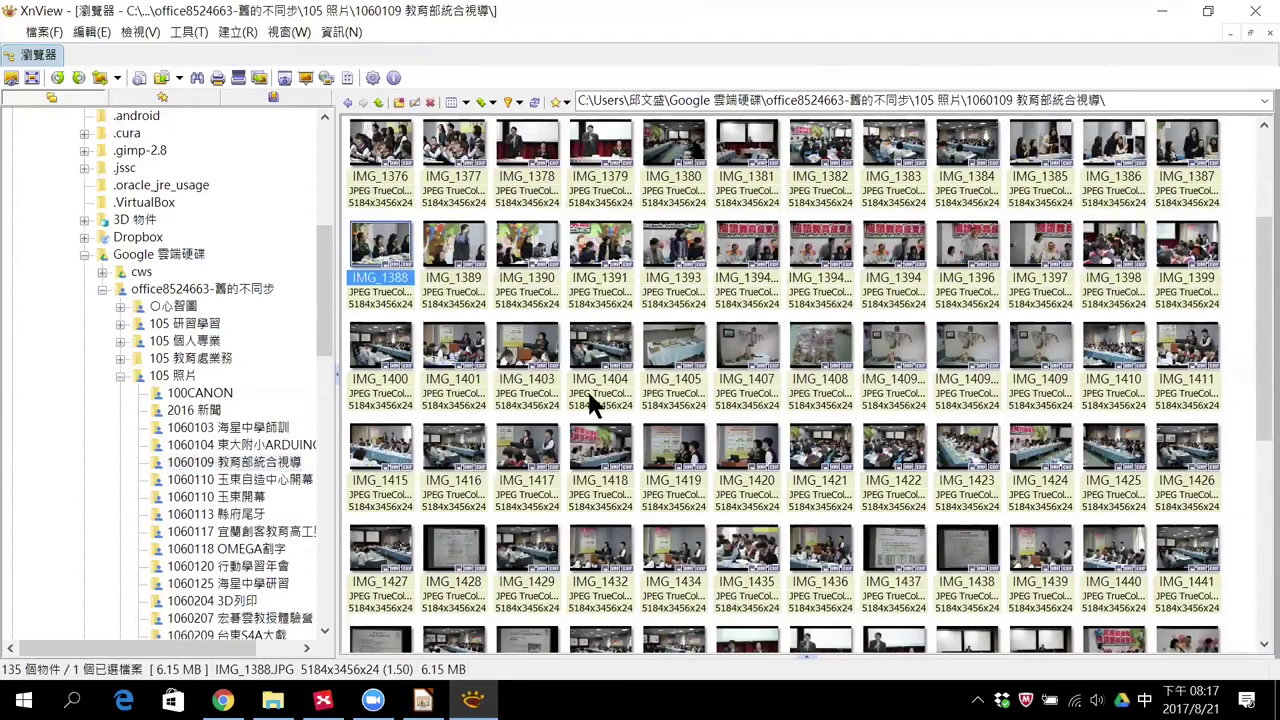
{"action": "left_click", "coordinate": [682, 440]}
{"action": "left_click", "coordinate": [386, 240]}
{"action": "left_click", "coordinate": [899, 552], "text": "shift"}
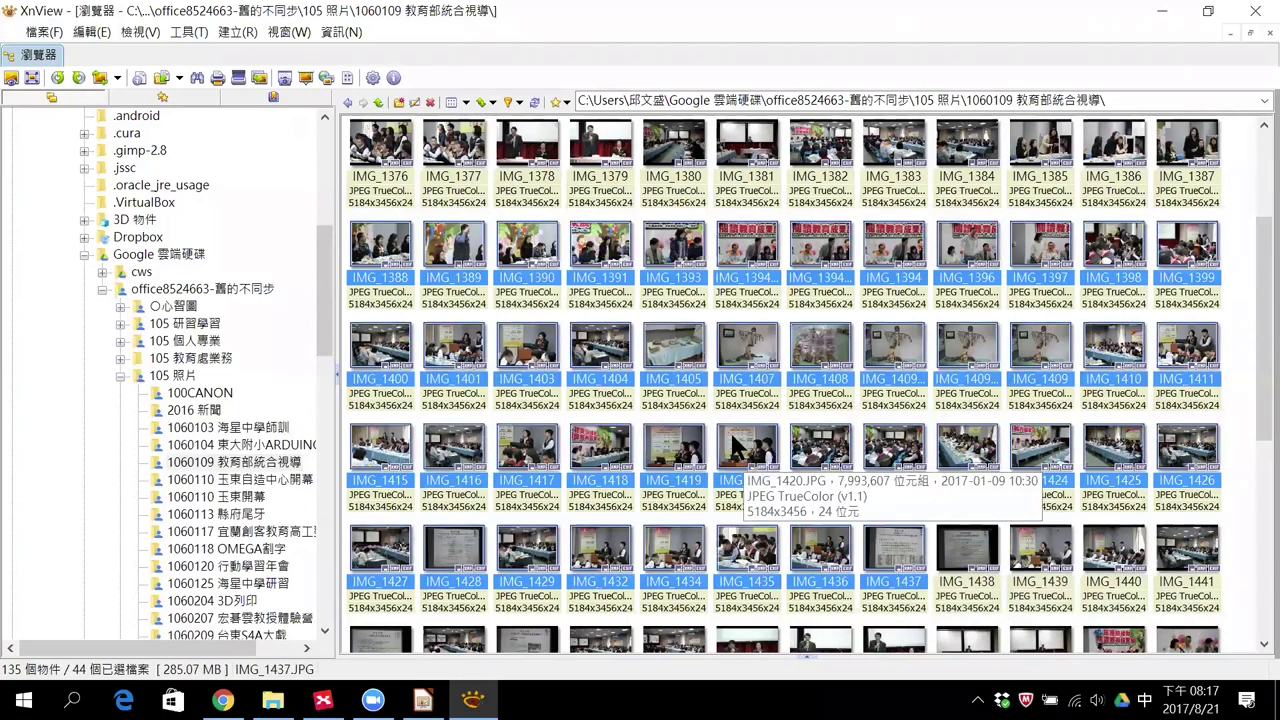
{"action": "left_click", "coordinate": [237, 31]}
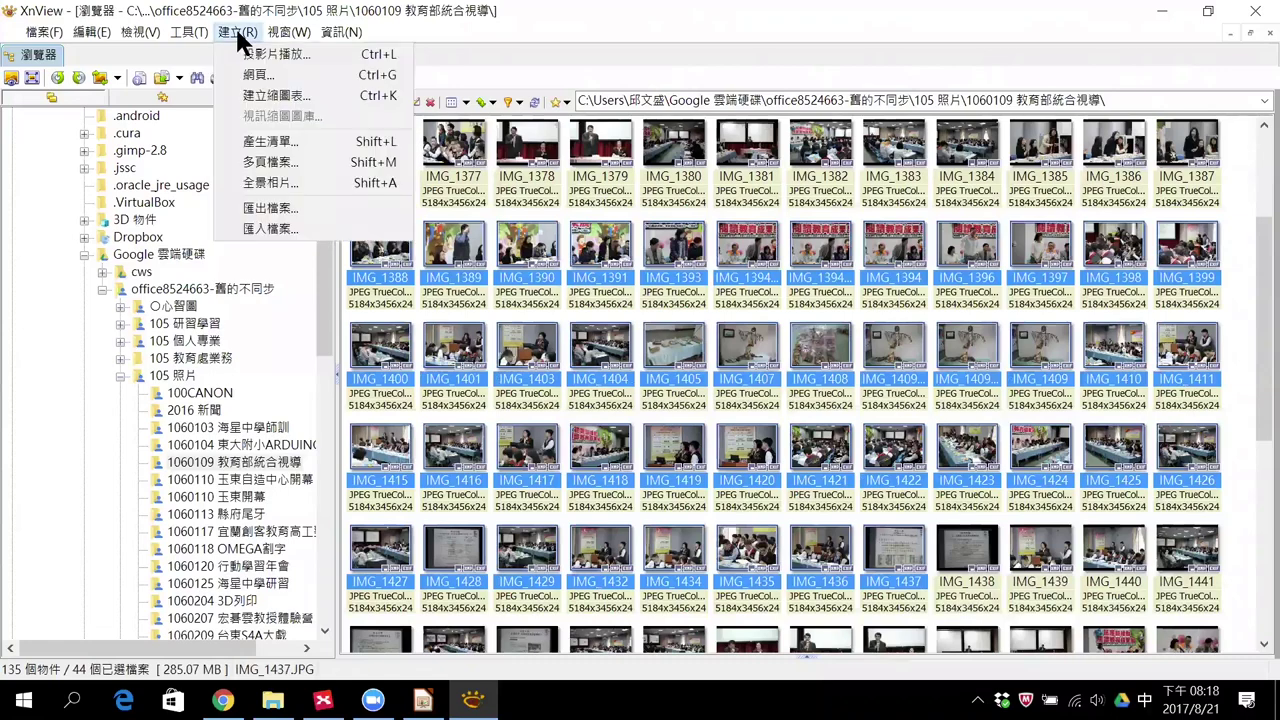
{"action": "left_click", "coordinate": [310, 55]}
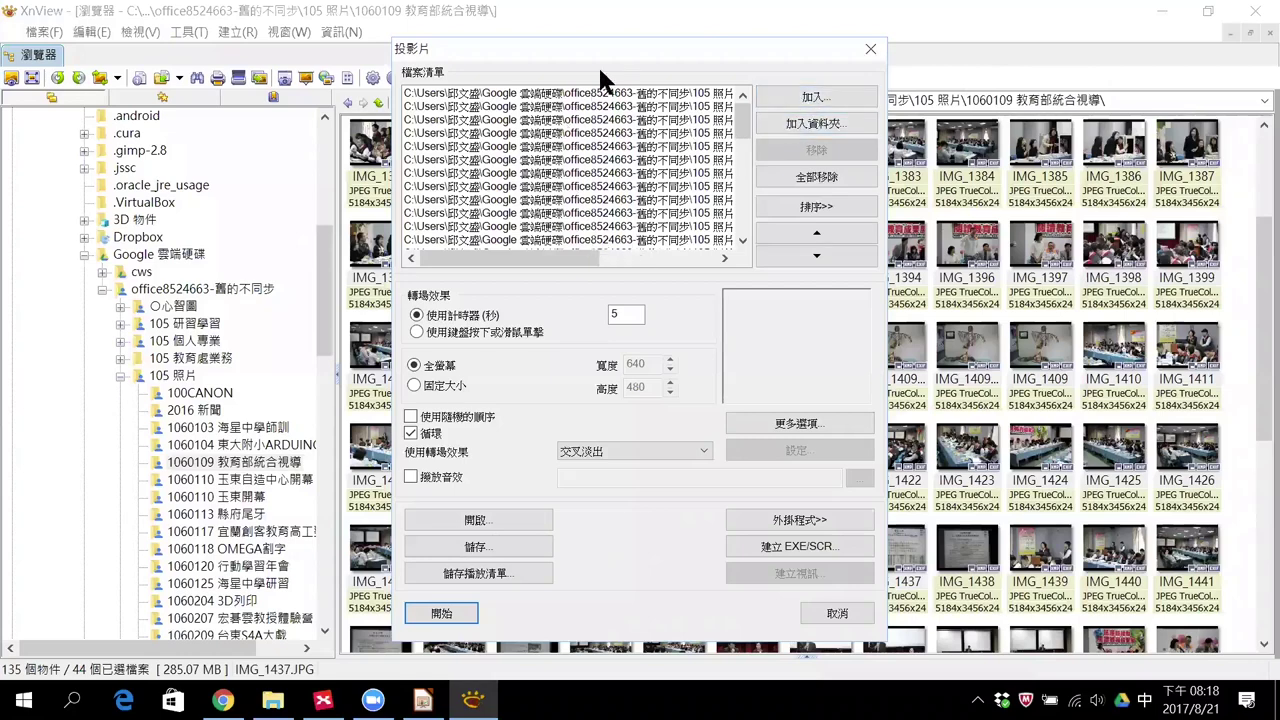
{"action": "left_click_drag", "start_coordinate": [607, 53], "coordinate": [581, 44]}
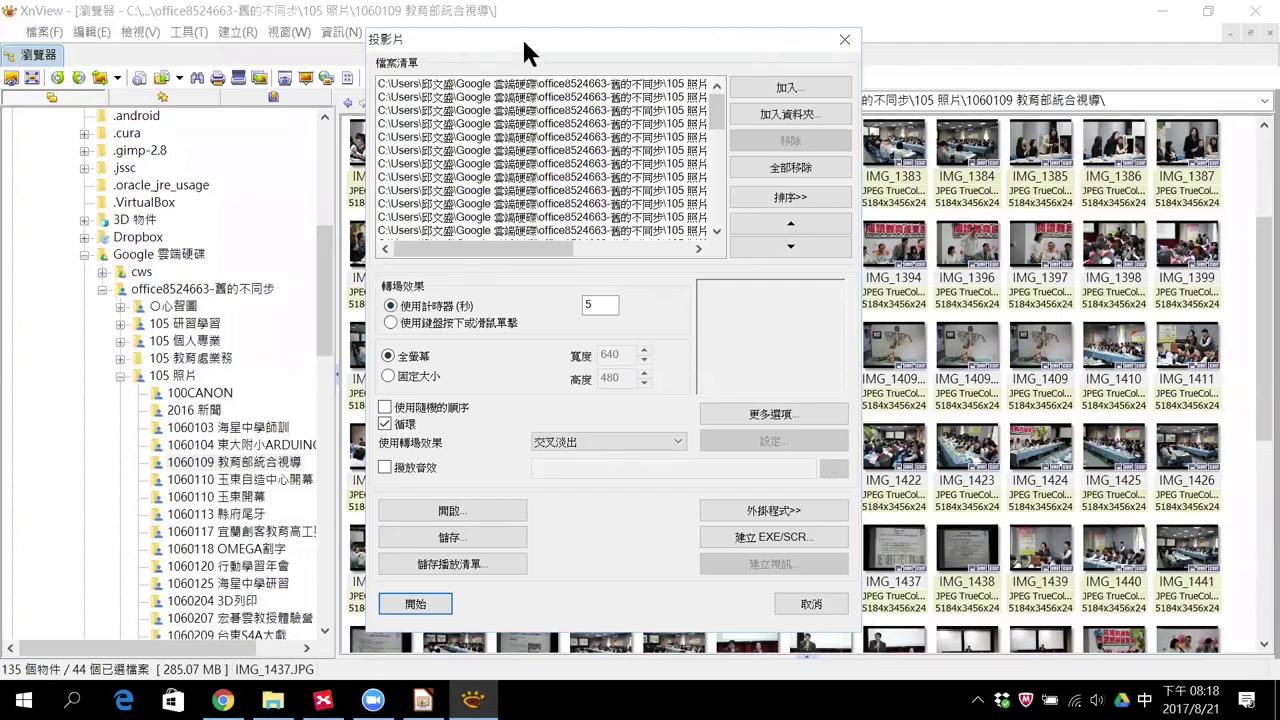
{"action": "left_click_drag", "start_coordinate": [522, 37], "coordinate": [262, 34]}
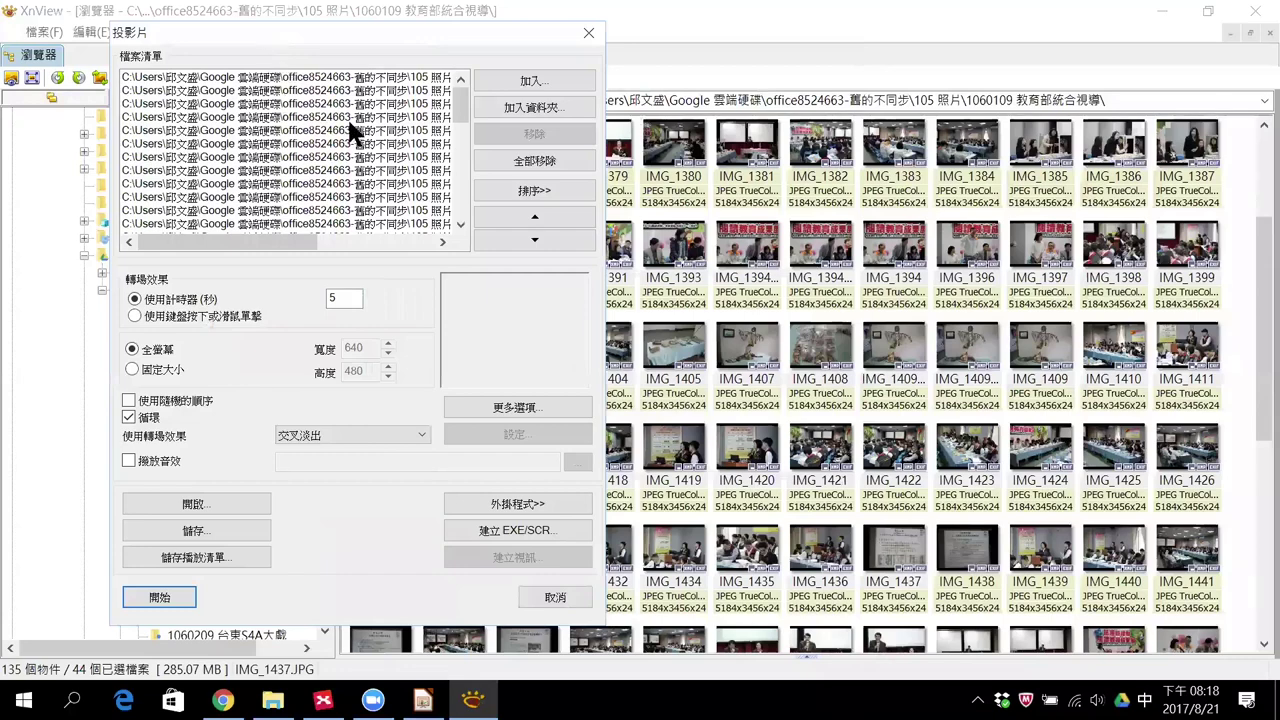
Step: Enable background audio for the slide show and choose 28 電車內面.mp3 from the Downloads folder
{"action": "double_click", "coordinate": [343, 300]}
{"action": "left_click", "coordinate": [148, 458]}
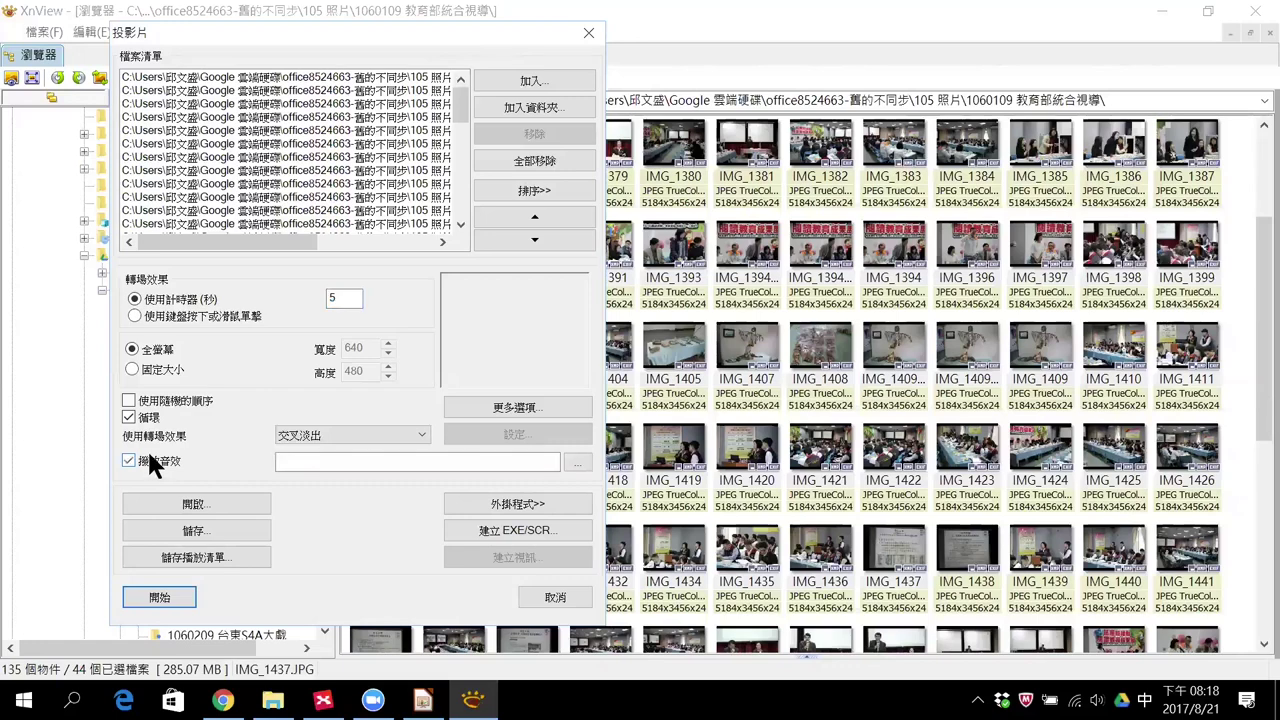
{"action": "left_click", "coordinate": [574, 463]}
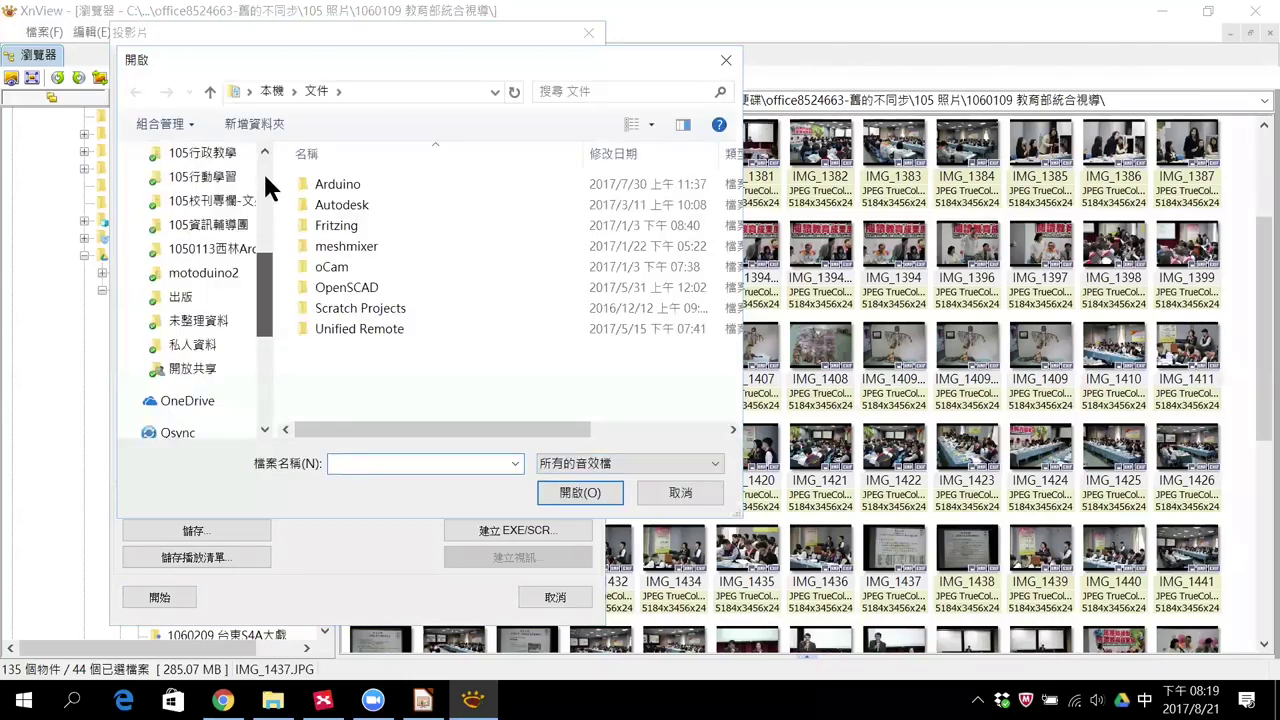
{"action": "left_click", "coordinate": [192, 195]}
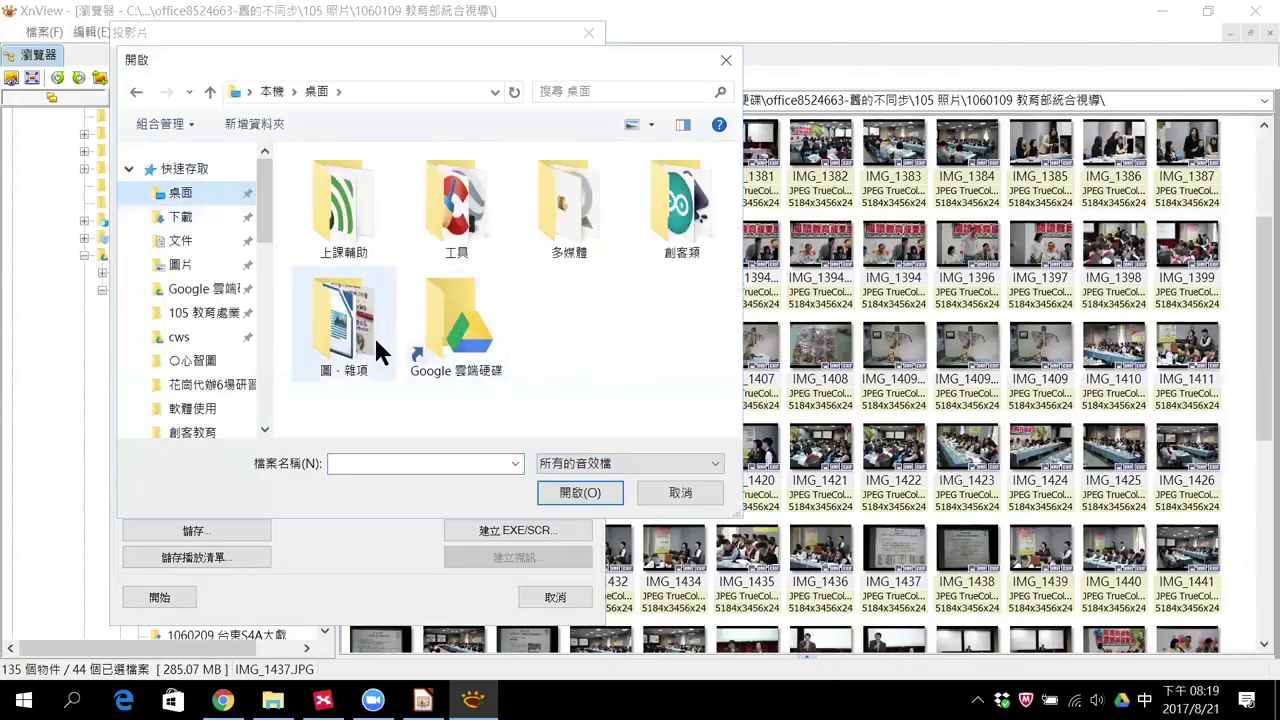
{"action": "left_click", "coordinate": [182, 217]}
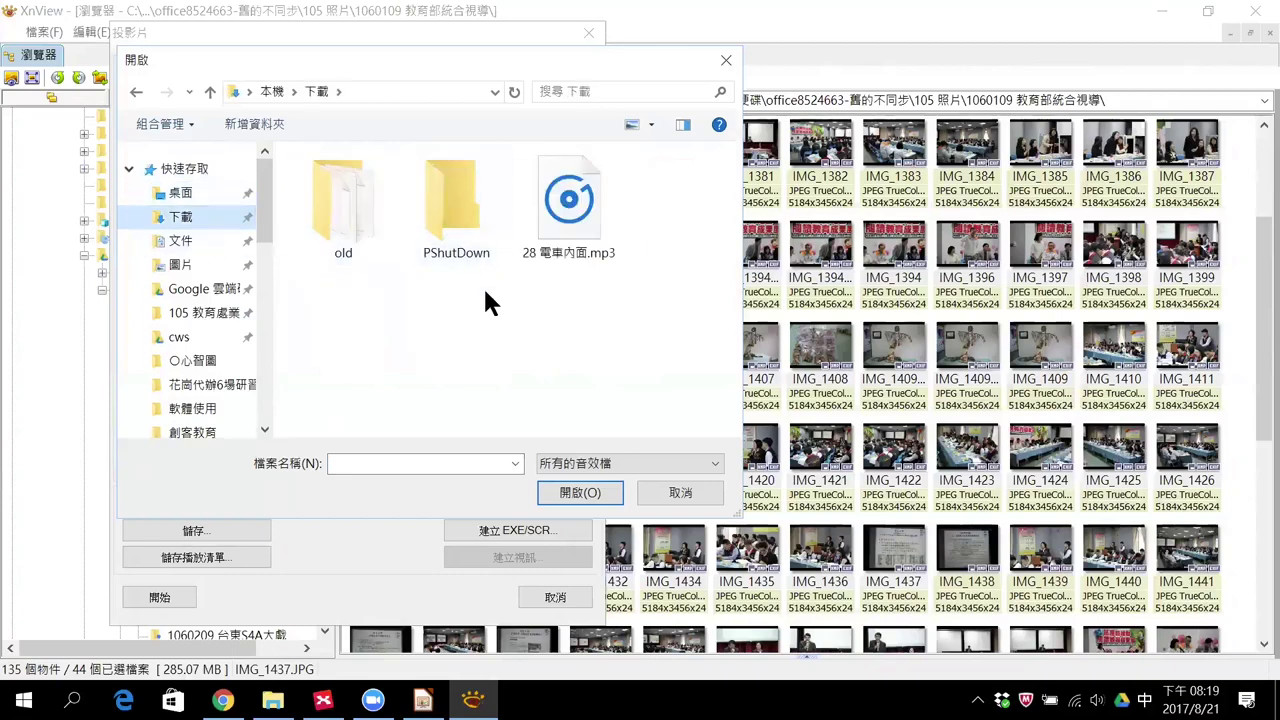
{"action": "left_click", "coordinate": [578, 230]}
{"action": "left_click", "coordinate": [565, 493]}
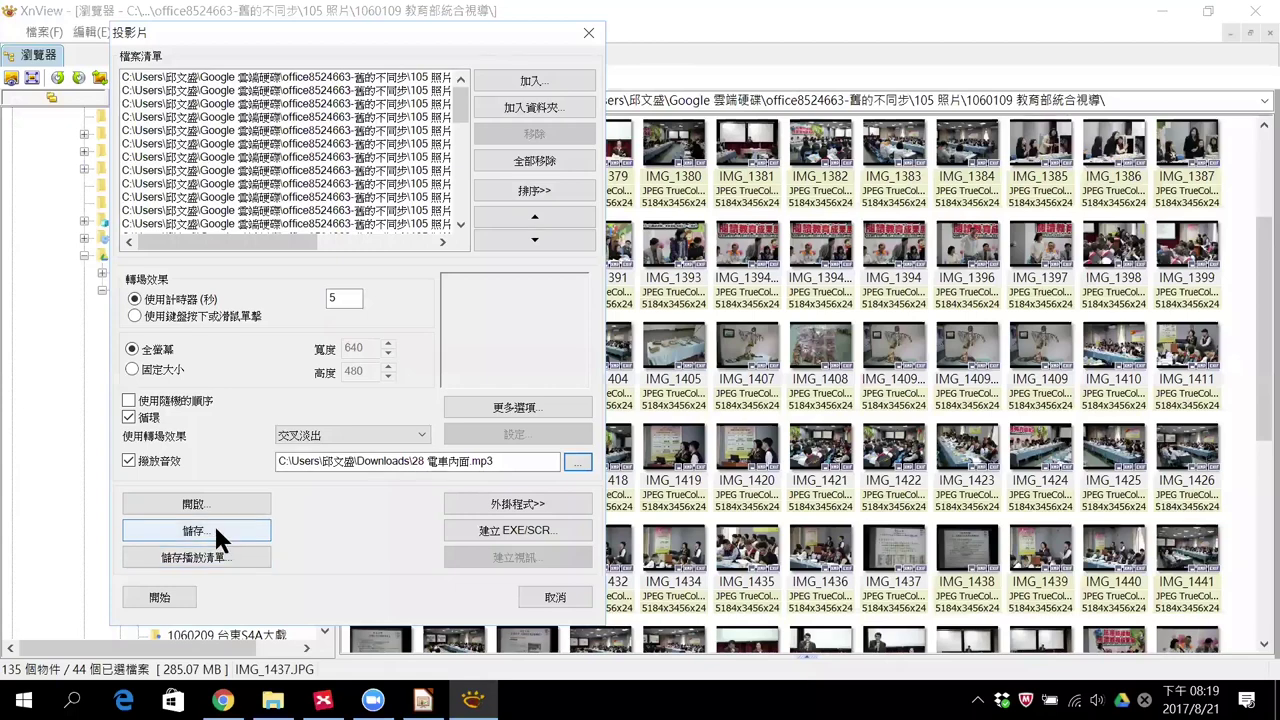
Step: Build a full-screen executable slide show and save it as 123 in the Downloads folder
{"action": "left_click", "coordinate": [515, 530]}
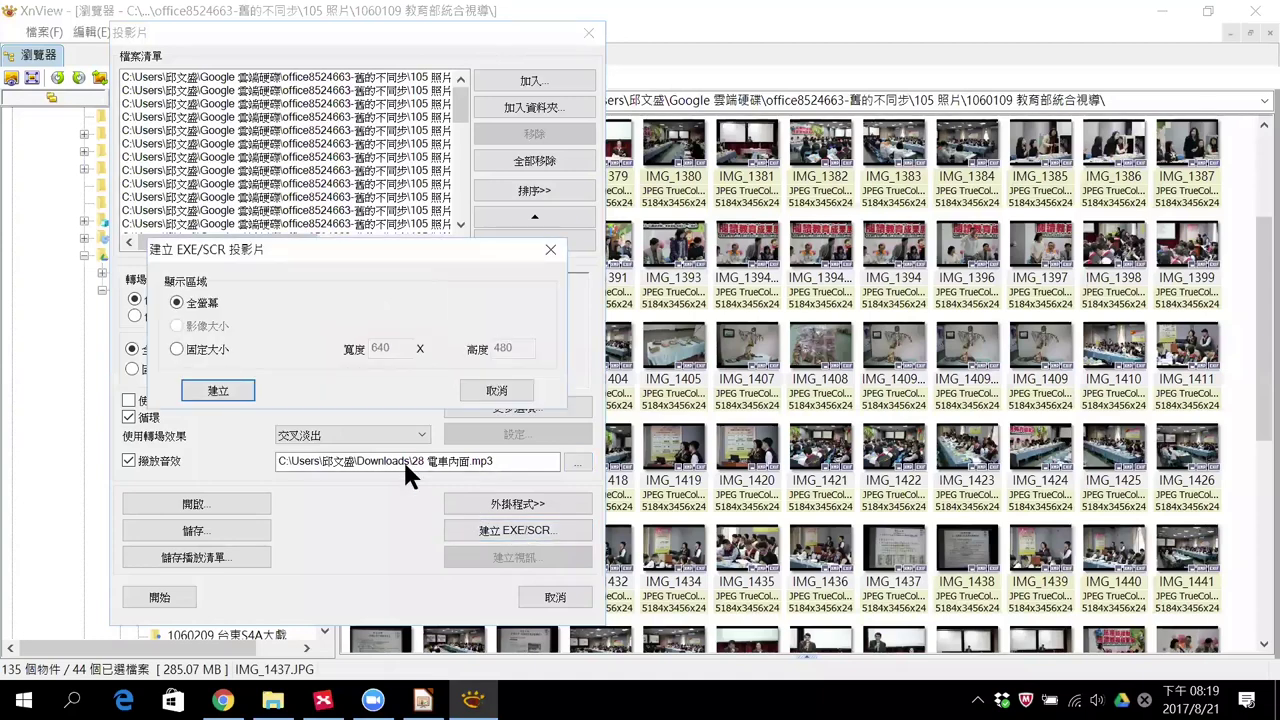
{"action": "left_click", "coordinate": [236, 392]}
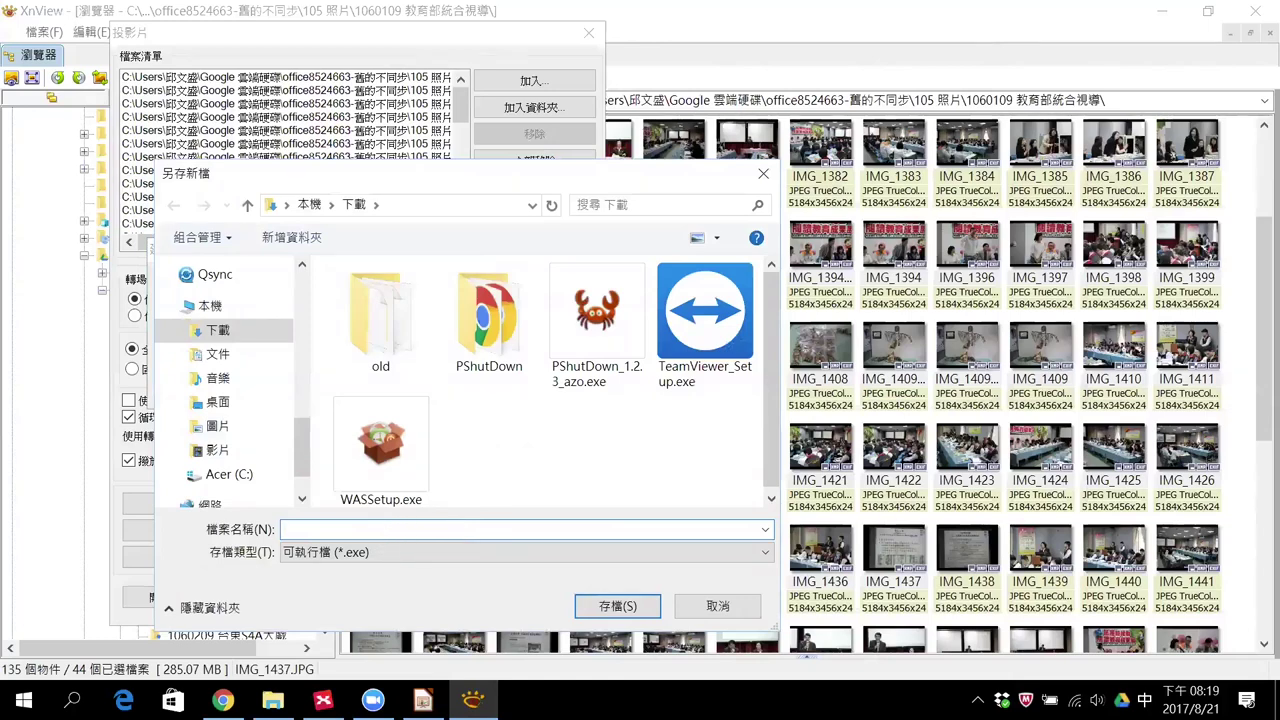
{"action": "type", "text": "123"}
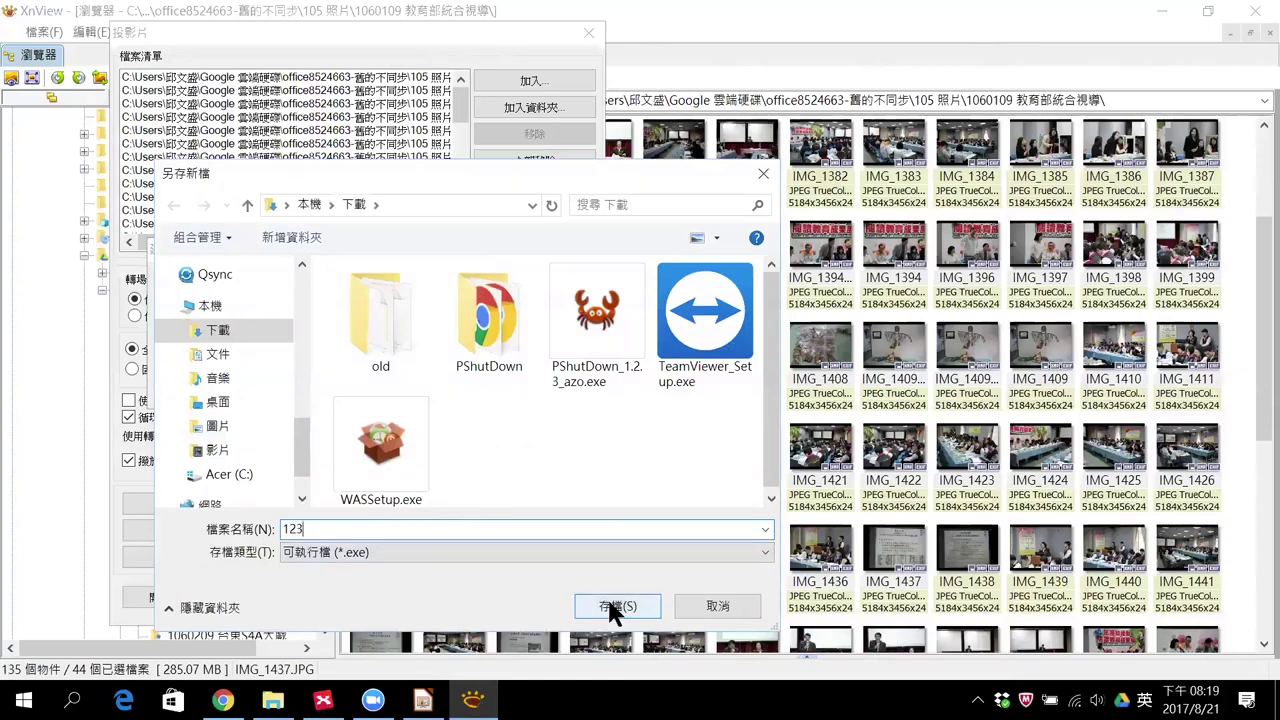
{"action": "left_click", "coordinate": [613, 607]}
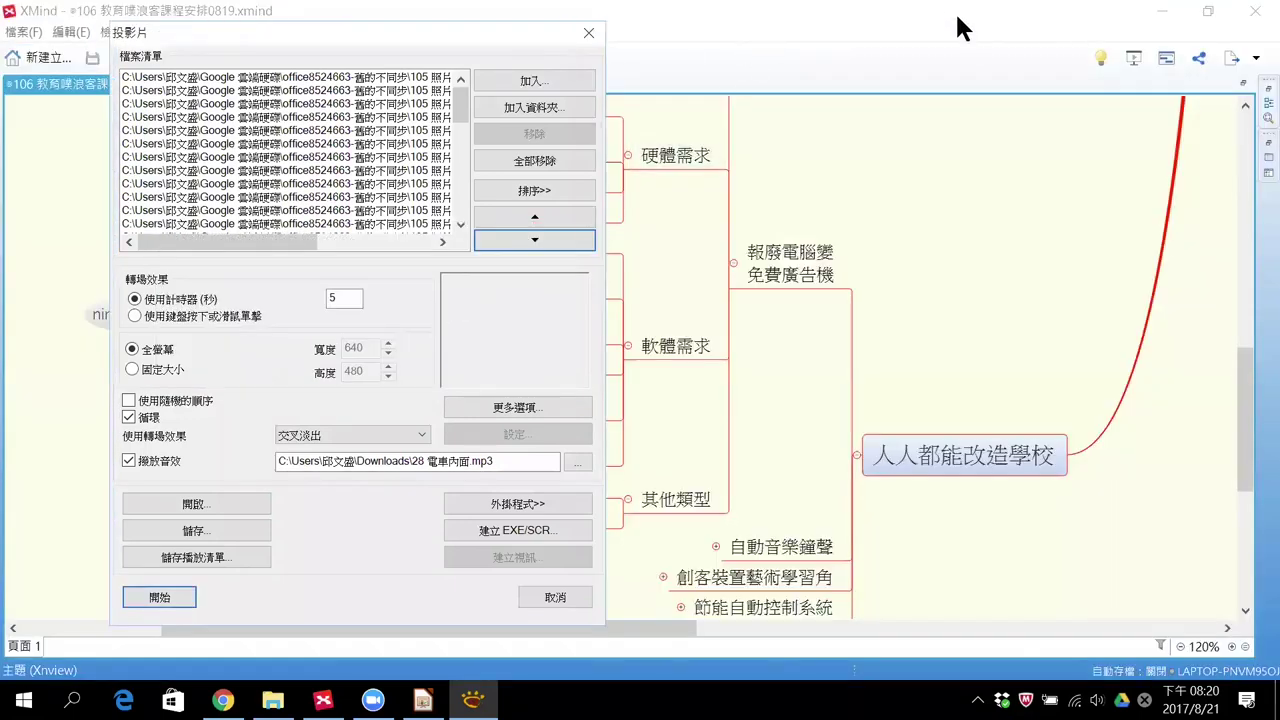
Step: Minimize the mind map window and place the slide show dialog clear of the desktop icons
{"action": "left_click", "coordinate": [1163, 11]}
{"action": "left_click", "coordinate": [1049, 15]}
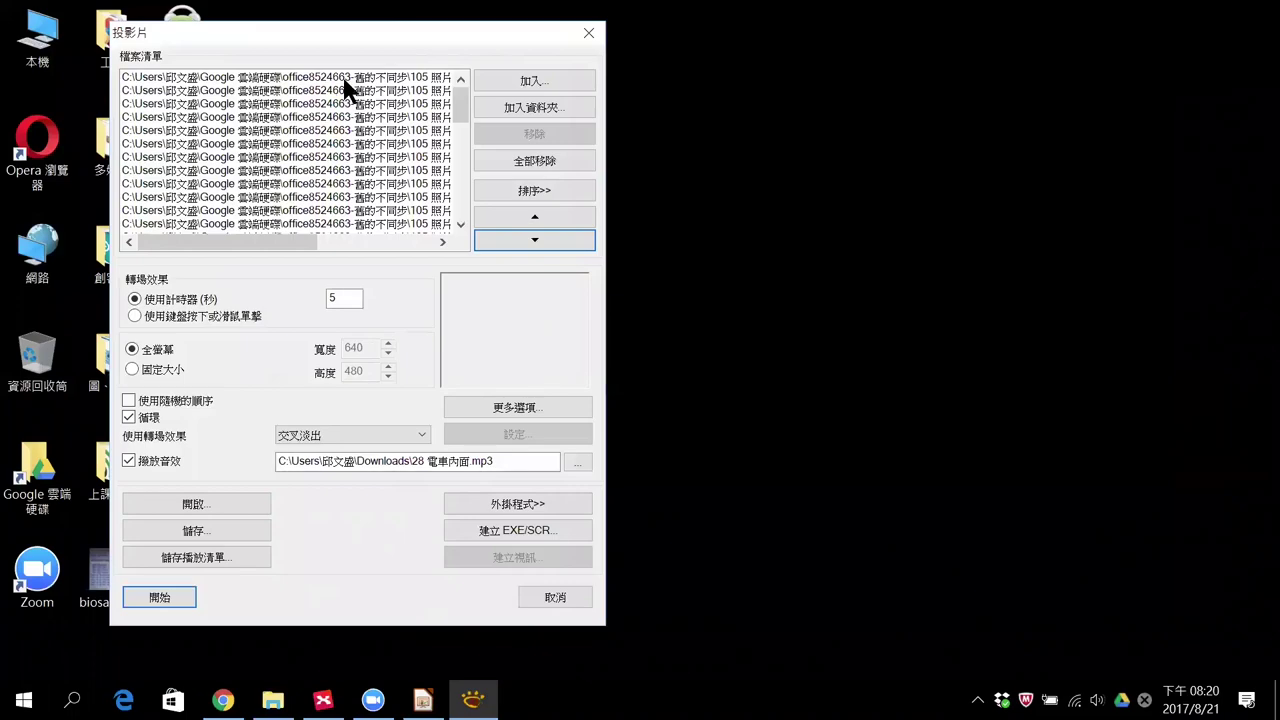
{"action": "left_click_drag", "start_coordinate": [345, 32], "coordinate": [795, 75]}
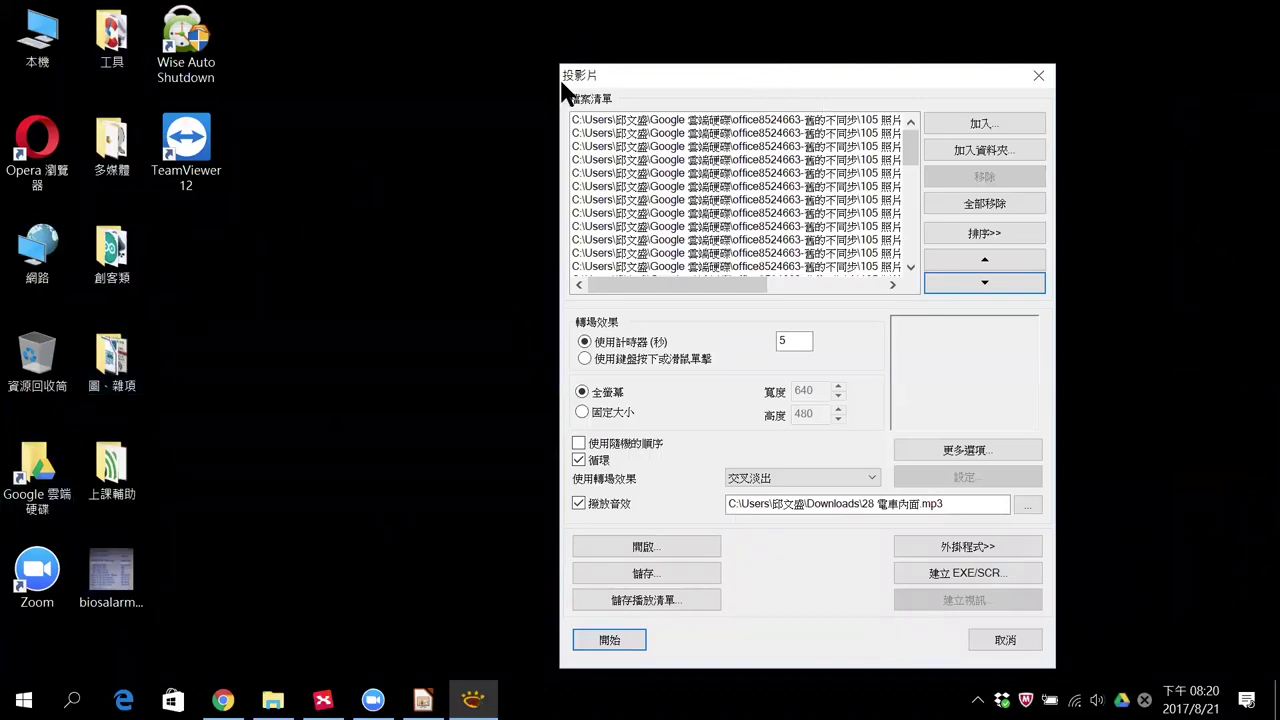
{"action": "left_click_drag", "start_coordinate": [564, 80], "coordinate": [353, 62]}
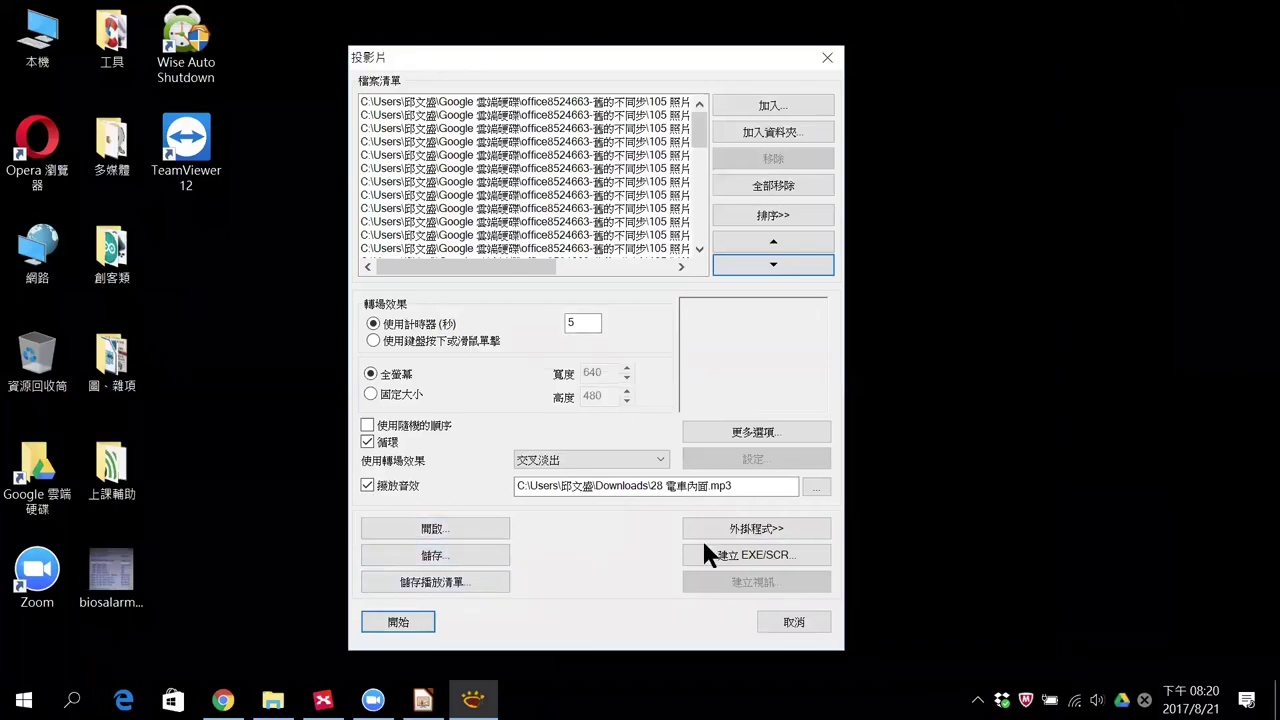
Step: Look at the EXE/SCR slide show options, cancel them, and preview the slide show in full screen
{"action": "left_click", "coordinate": [741, 555]}
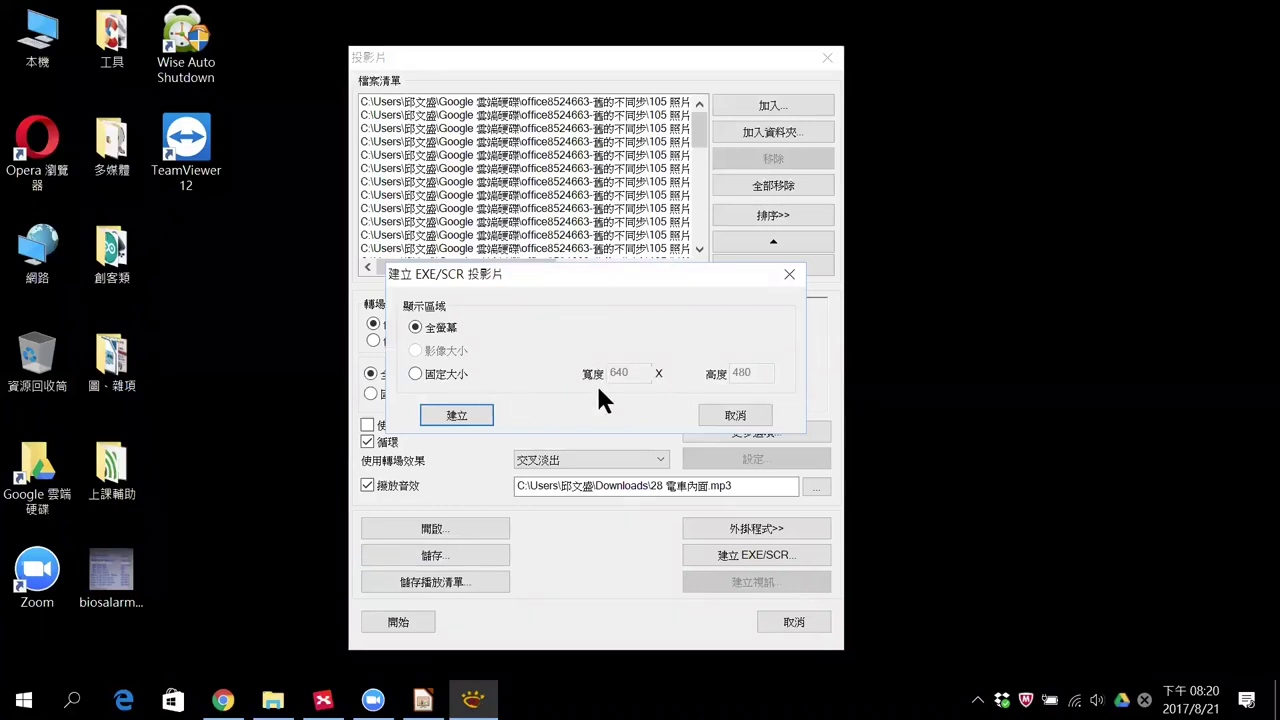
{"action": "left_click", "coordinate": [710, 413]}
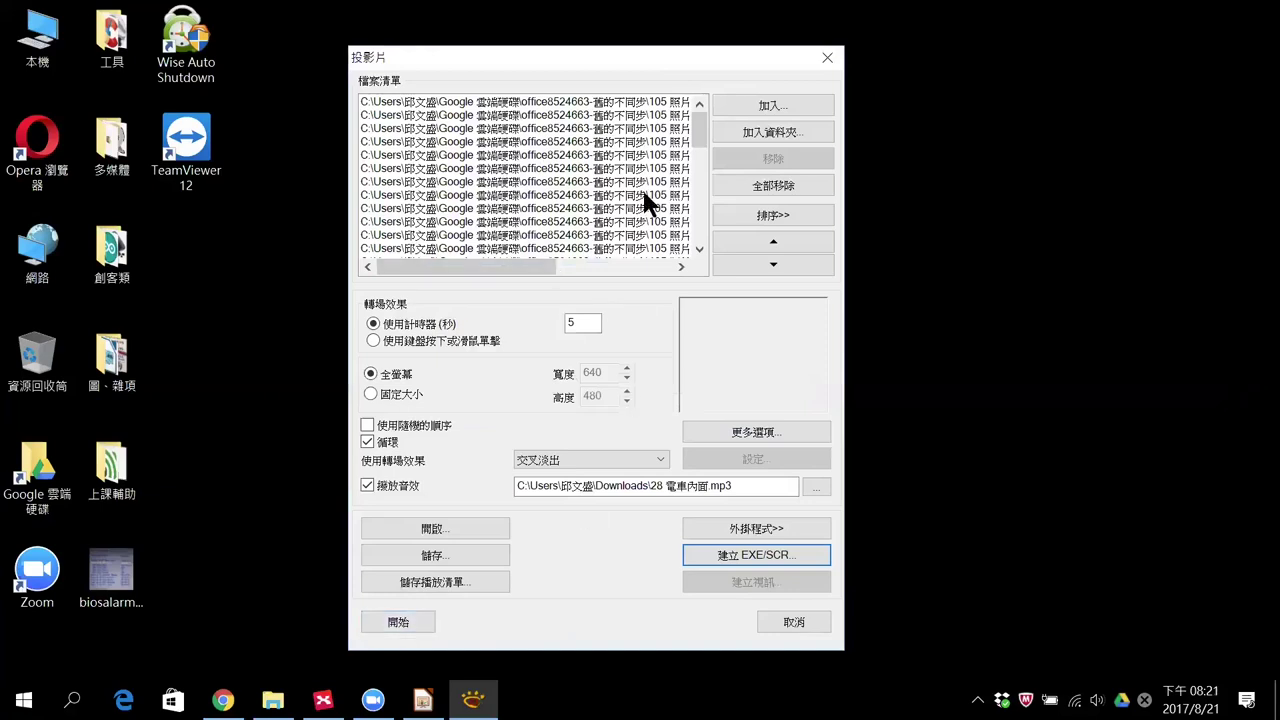
{"action": "left_click", "coordinate": [407, 620]}
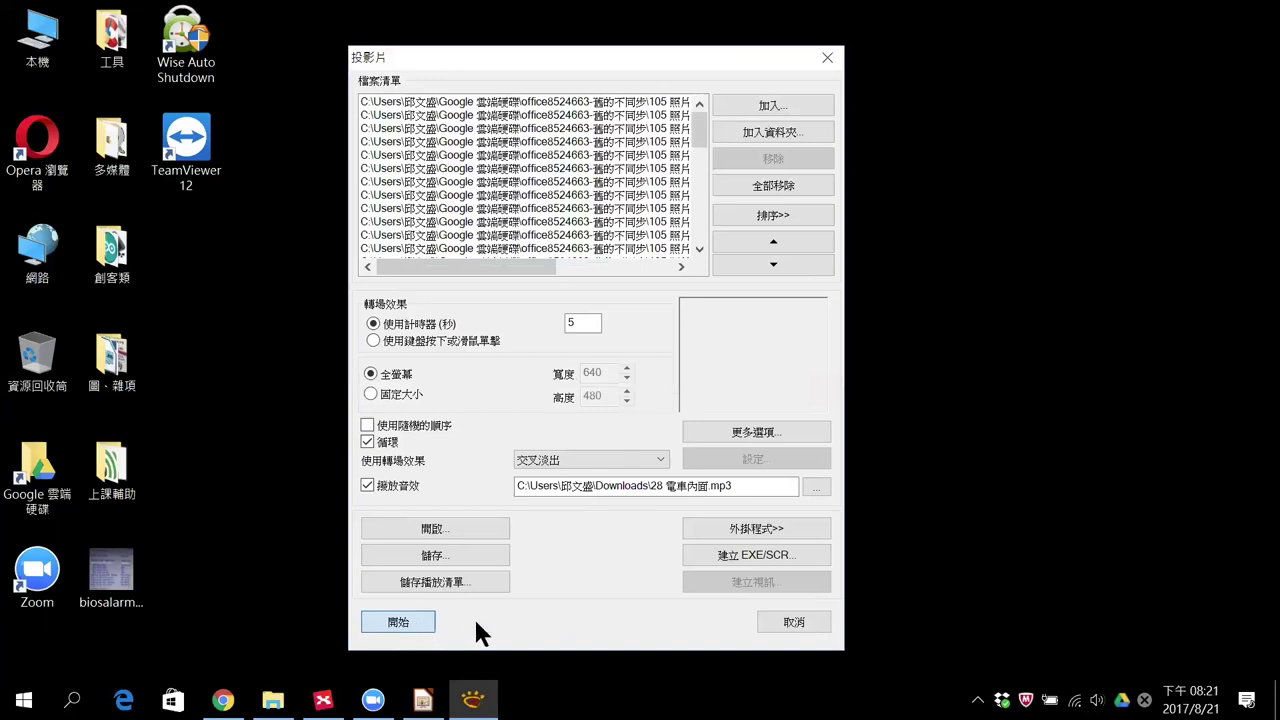
{"action": "left_click", "coordinate": [414, 626]}
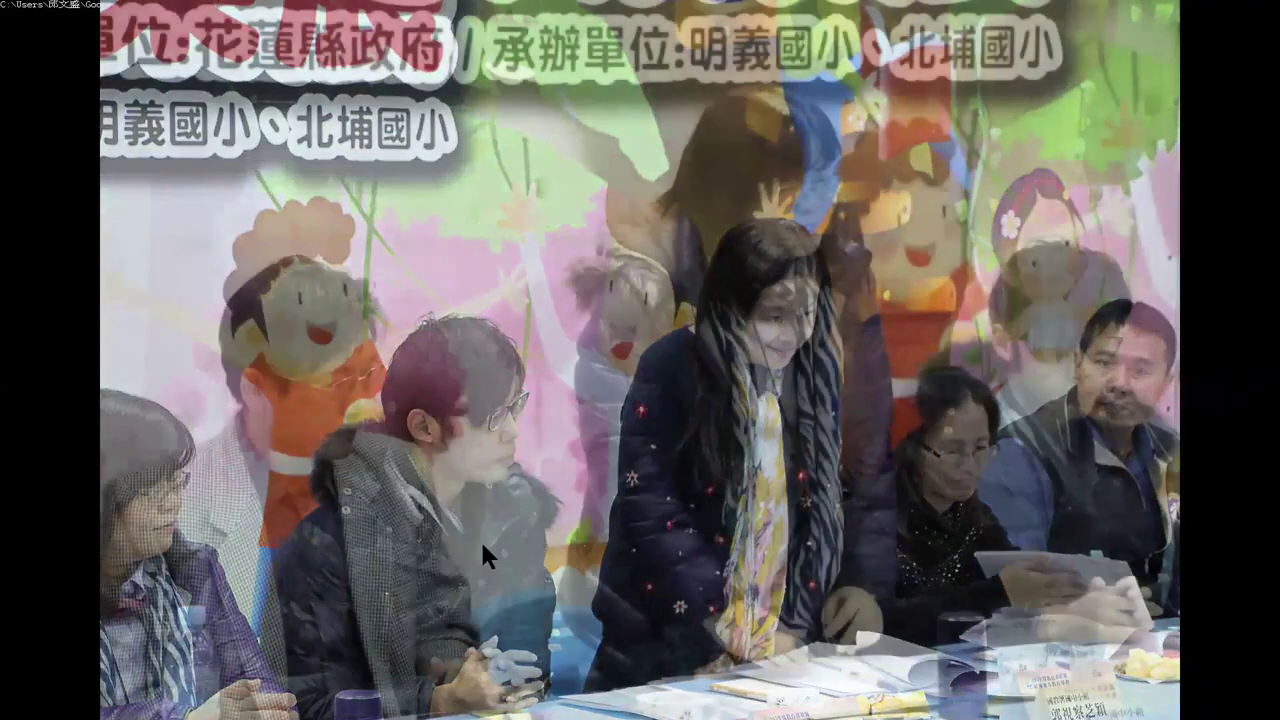
{"action": "left_click", "coordinate": [522, 410]}
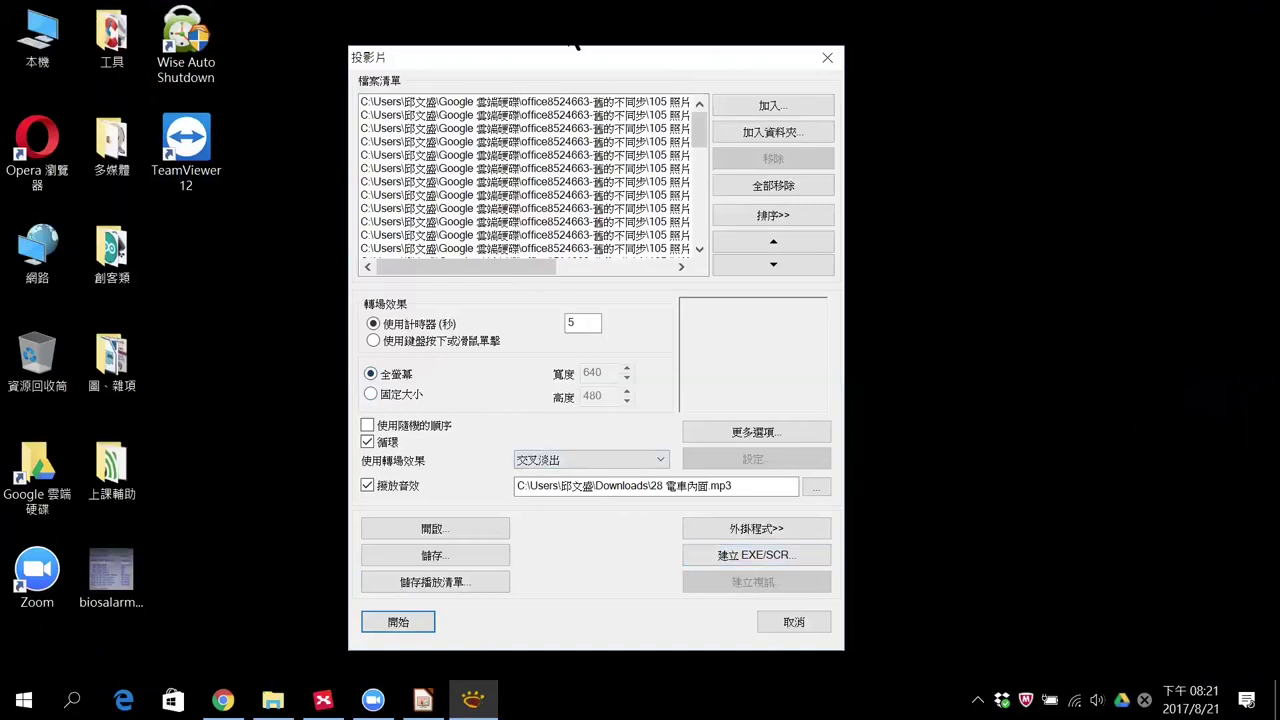
Step: Switch back to the XMind mind map and select the topic 照片管理及輪播軟體
{"action": "left_click_drag", "start_coordinate": [555, 57], "coordinate": [641, 59]}
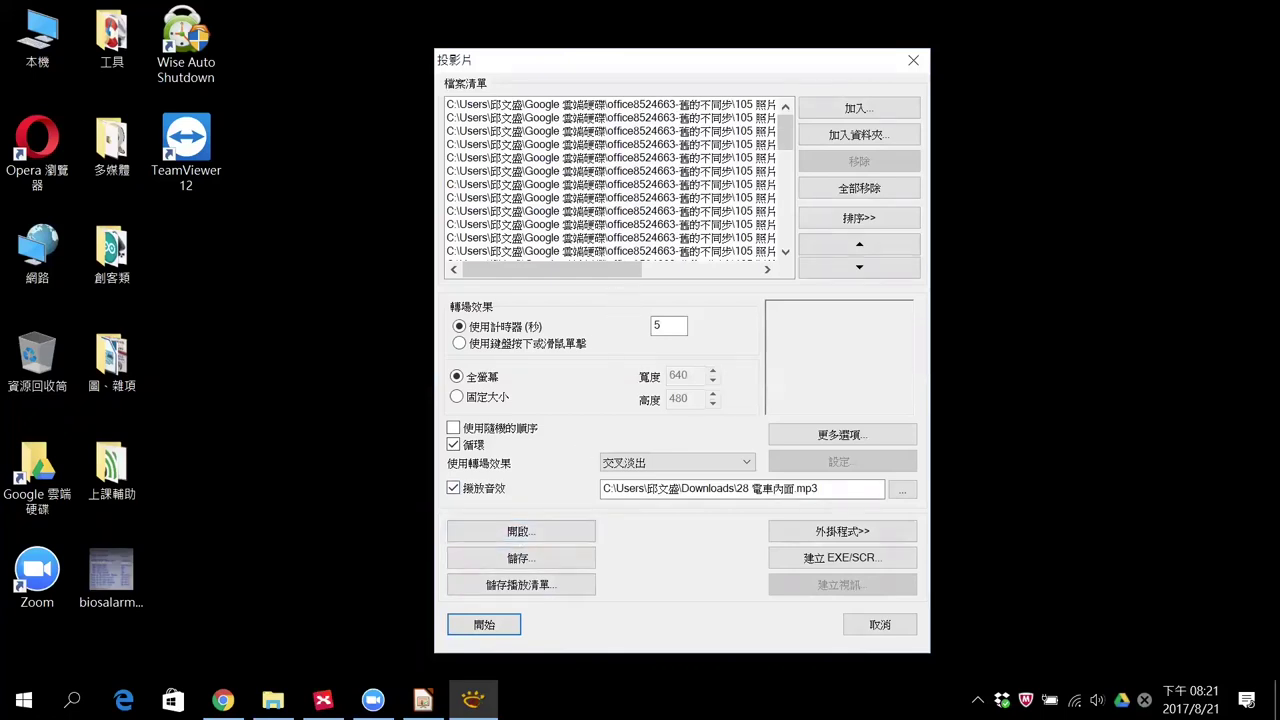
{"action": "left_click", "coordinate": [323, 700]}
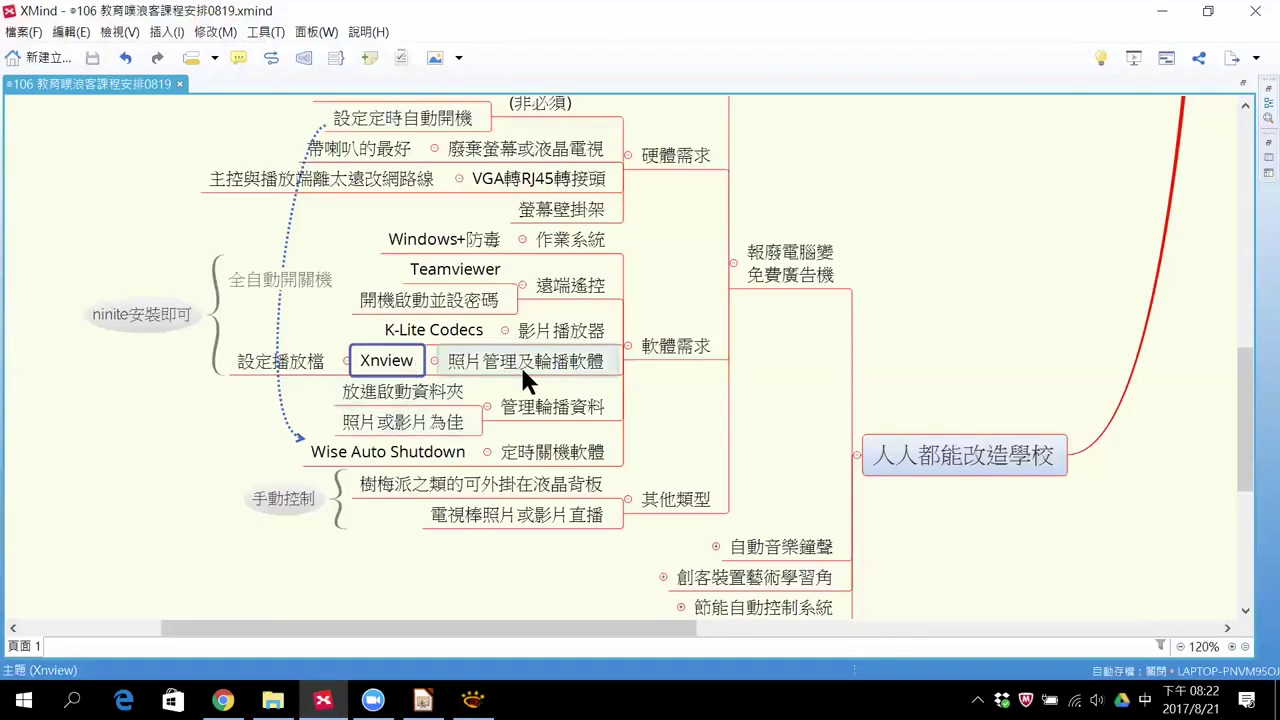
{"action": "left_click", "coordinate": [522, 361]}
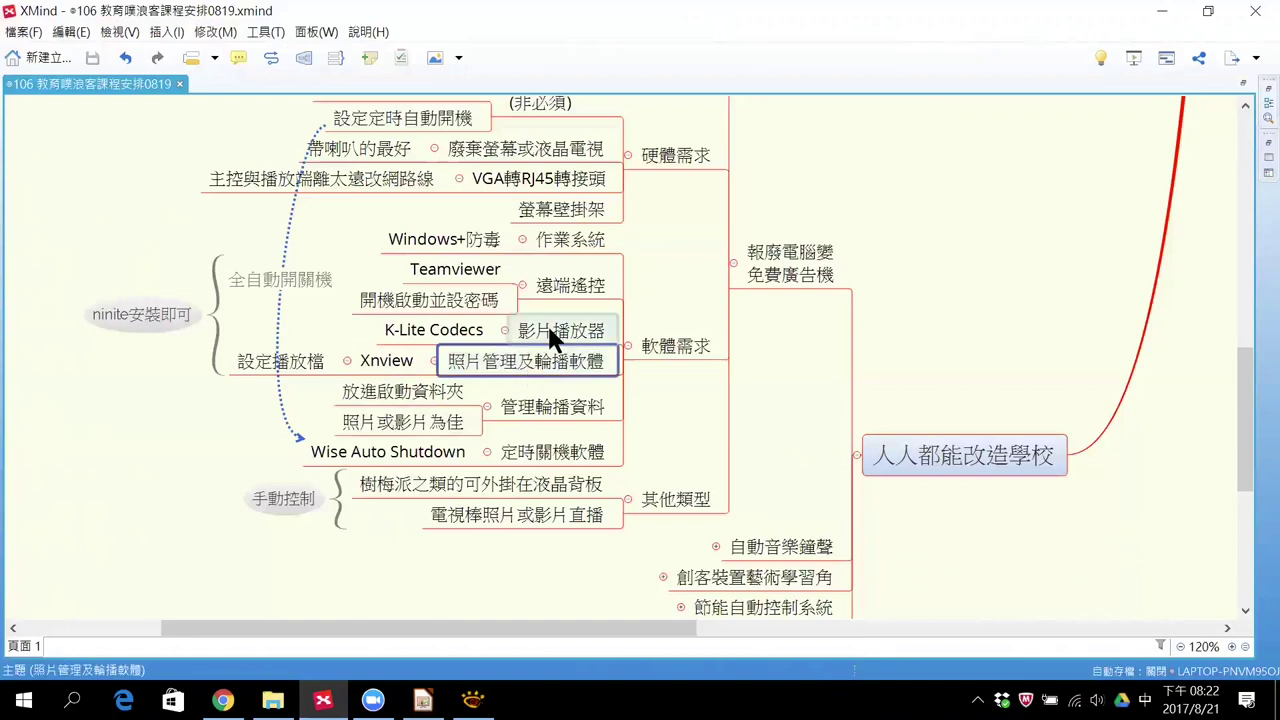
Step: Select the 影片播放器 and 照片管理及輪播軟體 topics in turn, and switch to the Scratch presentation in LibreOffice Impress
{"action": "left_click", "coordinate": [550, 331]}
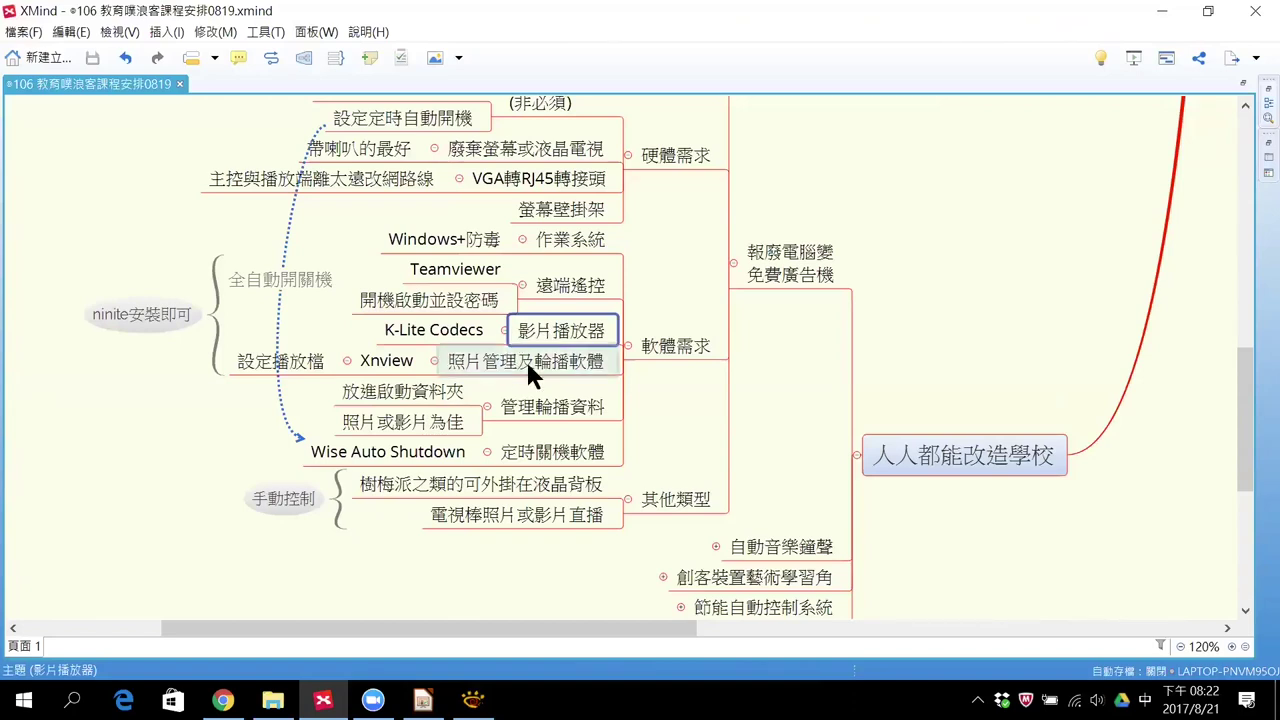
{"action": "left_click", "coordinate": [527, 364]}
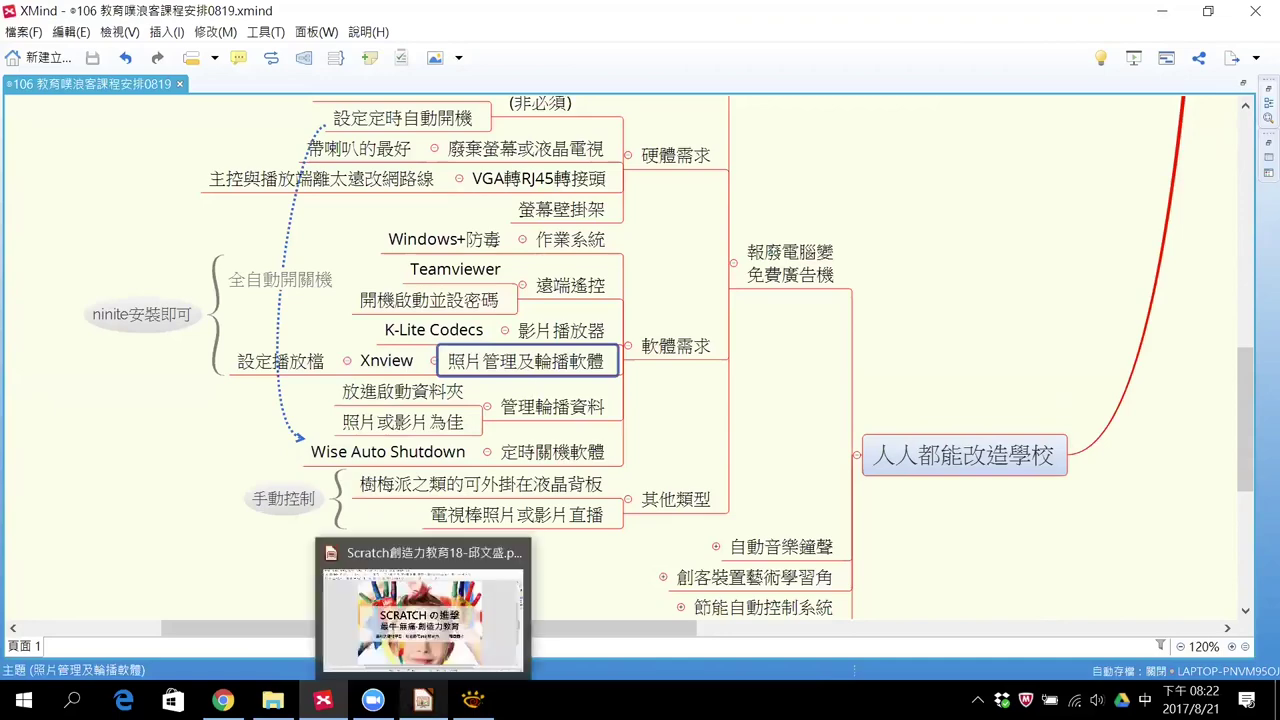
{"action": "left_click", "coordinate": [423, 700]}
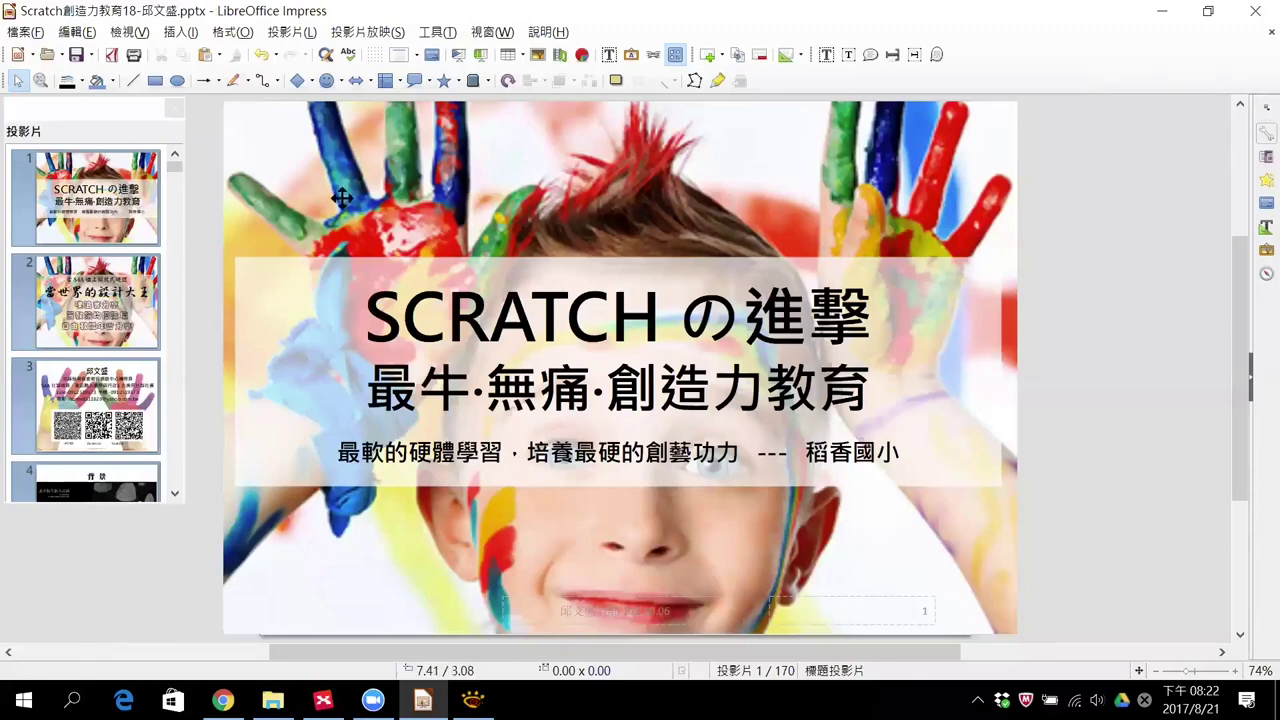
Step: Look through the slide thumbnails as far as slide 22, return to slide 1 and select all slides
{"action": "left_click", "coordinate": [113, 229]}
{"action": "scroll", "coordinate": [111, 240], "scroll_direction": "down", "scroll_amount": 10}
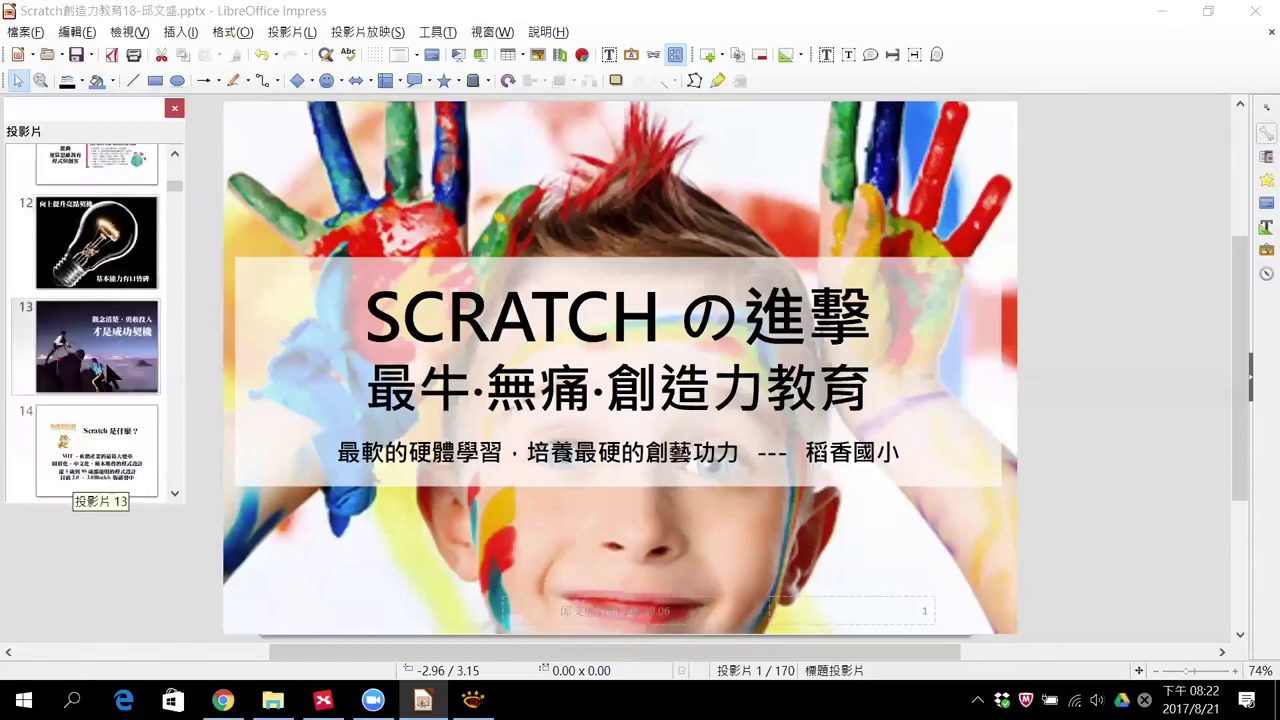
{"action": "scroll", "coordinate": [104, 364], "scroll_direction": "down", "scroll_amount": 8}
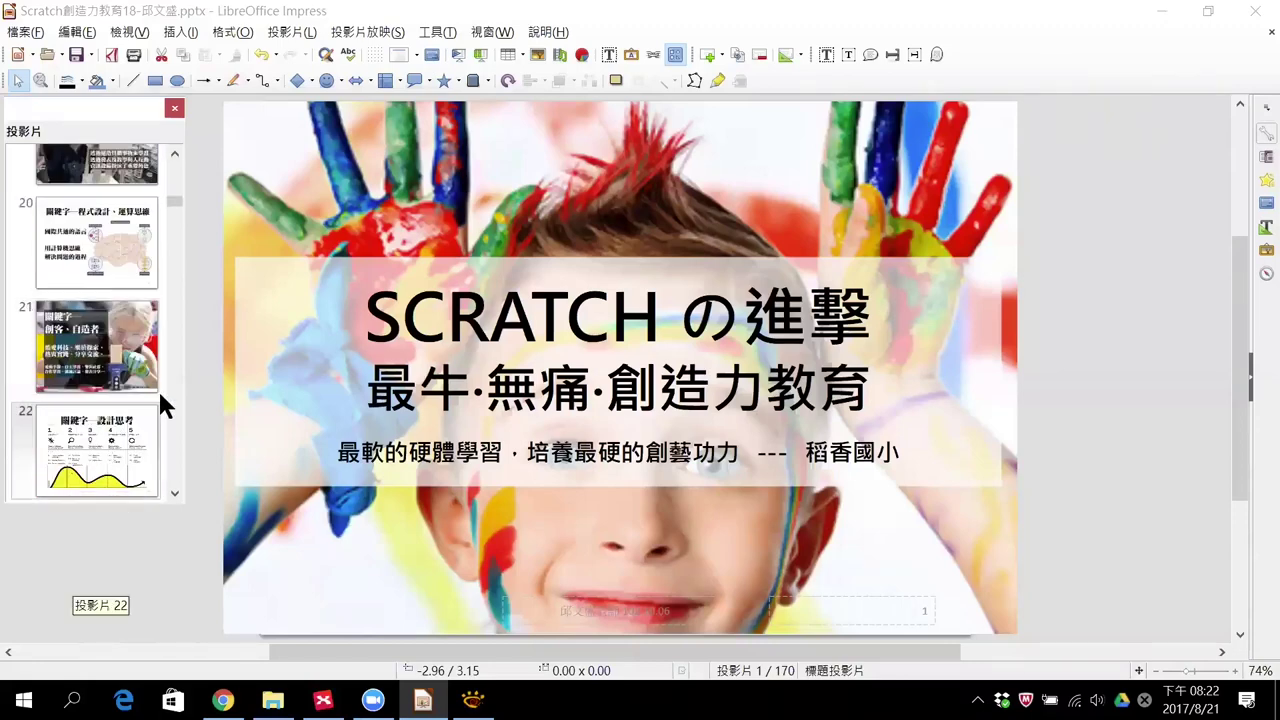
{"action": "left_click", "coordinate": [160, 405]}
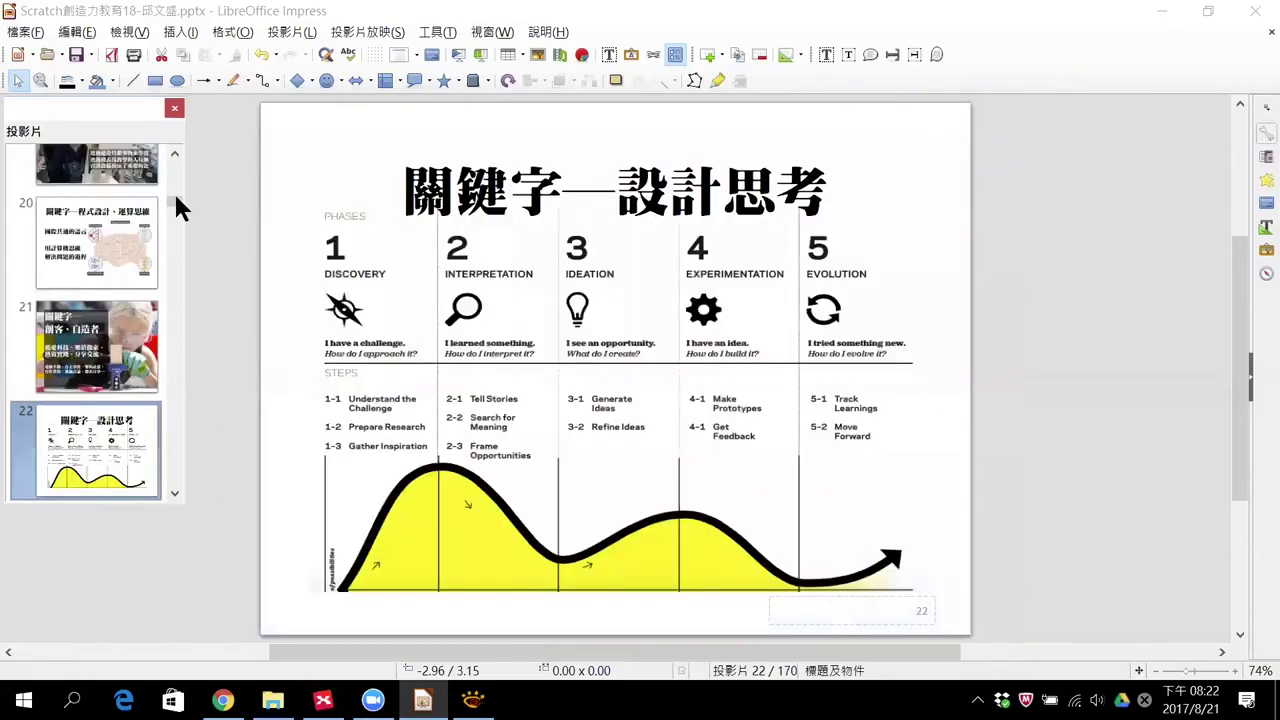
{"action": "scroll", "coordinate": [135, 170], "scroll_direction": "up", "scroll_amount": 18}
{"action": "left_click", "coordinate": [125, 178]}
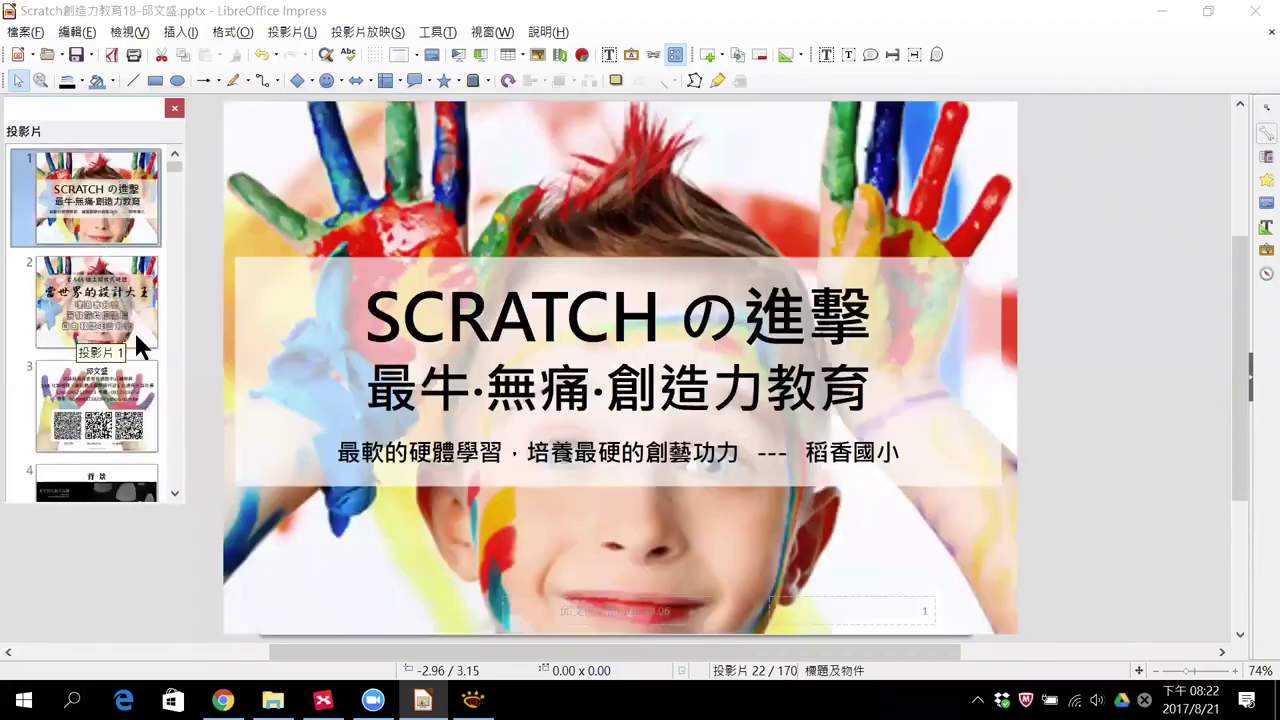
{"action": "scroll", "coordinate": [122, 395], "scroll_direction": "down", "scroll_amount": 8}
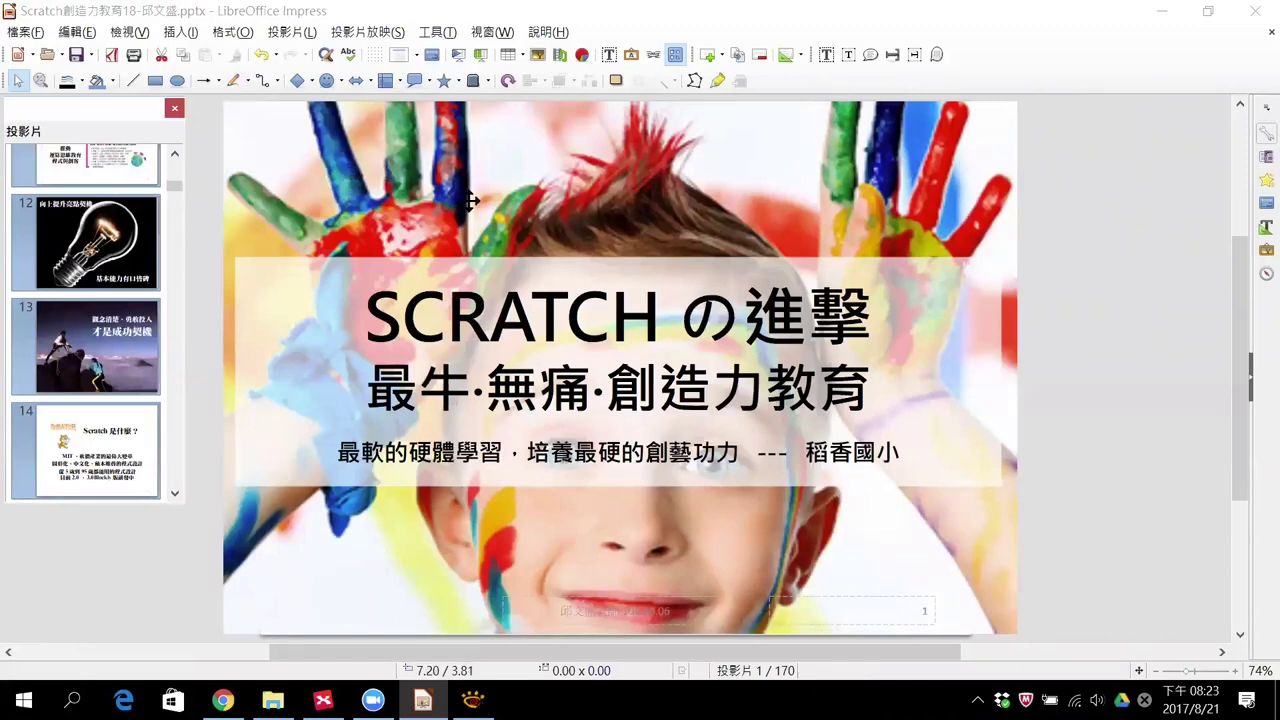
Step: Configure the slide show settings to loop and repeat after a pause of 5 seconds
{"action": "left_click", "coordinate": [371, 33]}
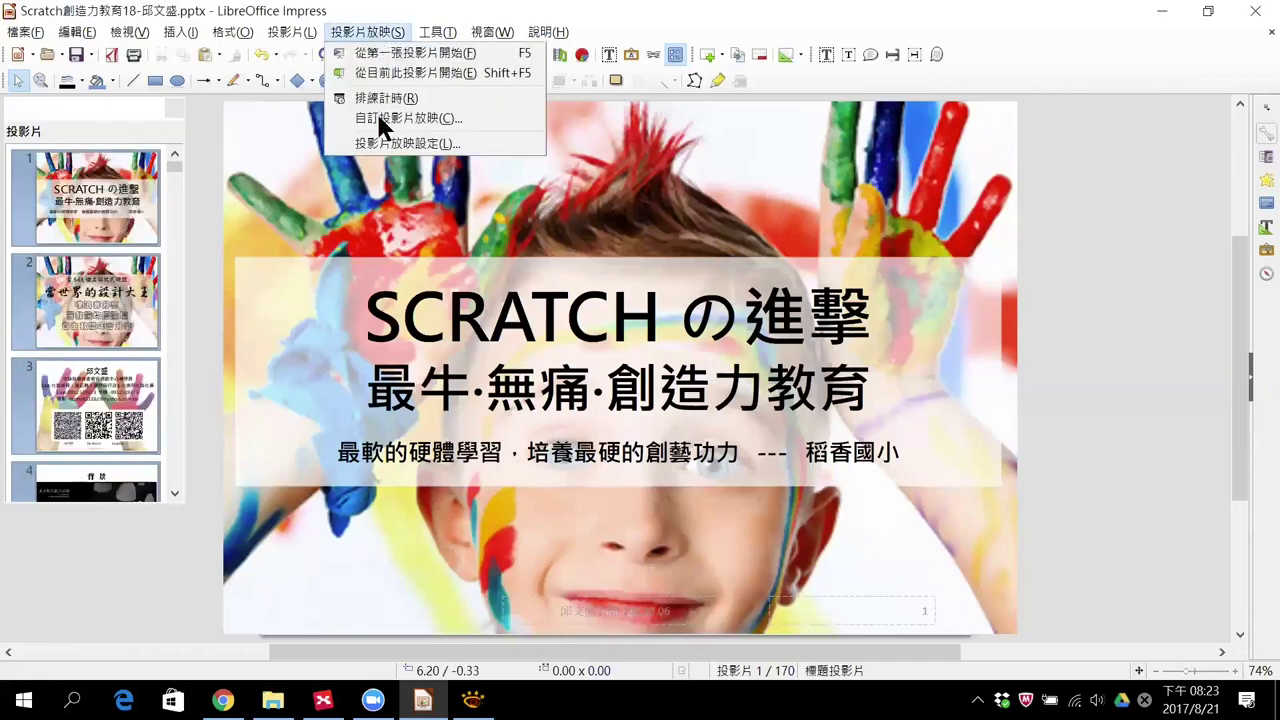
{"action": "left_click", "coordinate": [462, 146]}
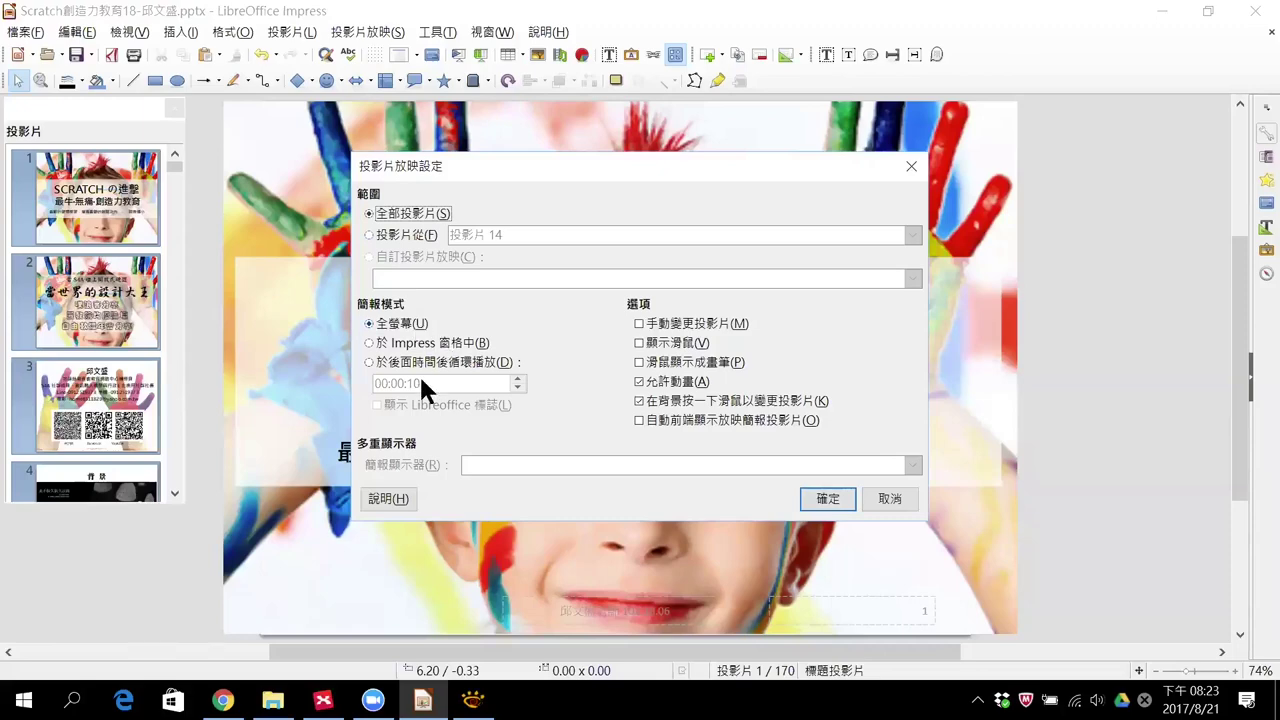
{"action": "left_click", "coordinate": [392, 360]}
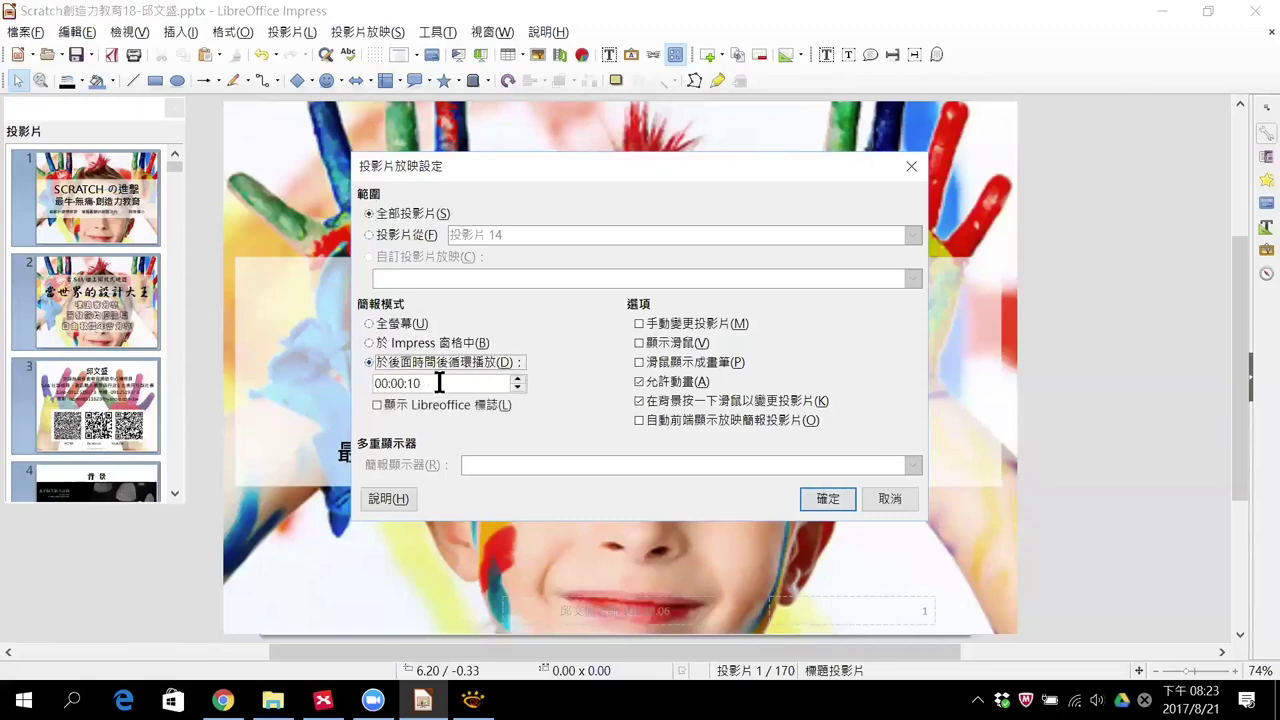
{"action": "left_click", "coordinate": [438, 383]}
{"action": "key", "text": "BackSpace"}
{"action": "key", "text": "BackSpace"}
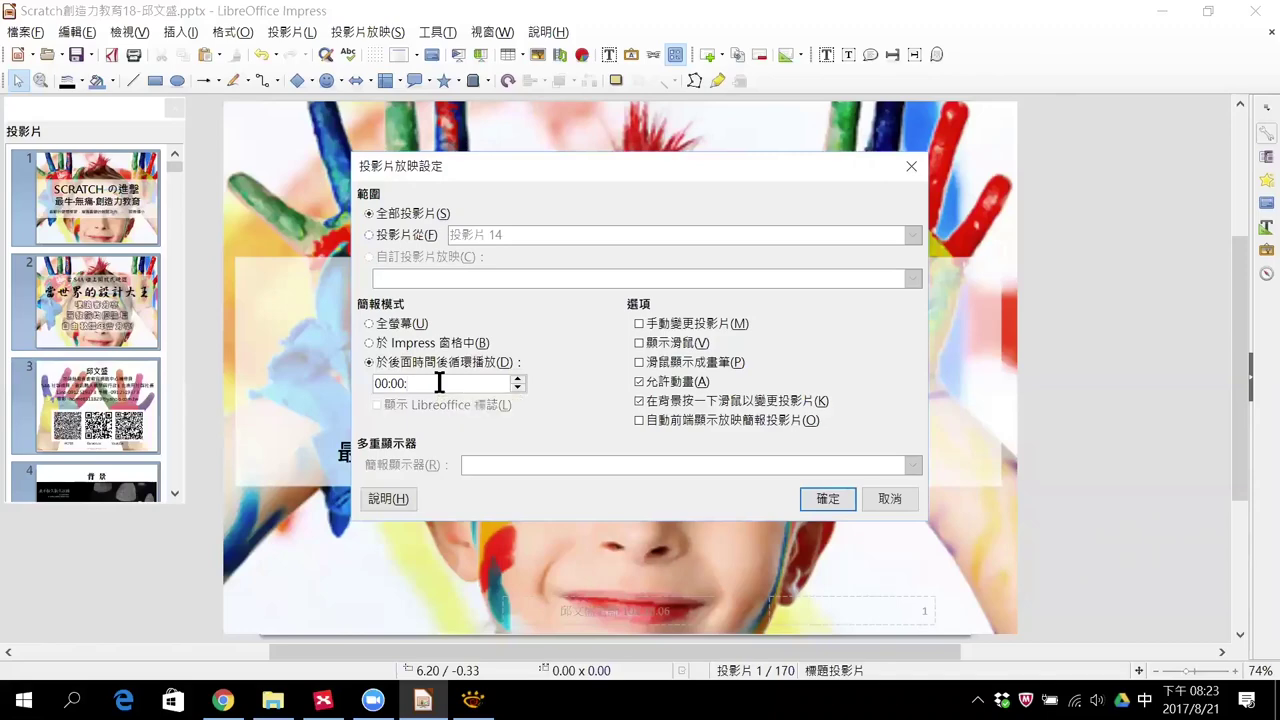
{"action": "type", "text": "ㄓ"}
{"action": "key", "text": "shift"}
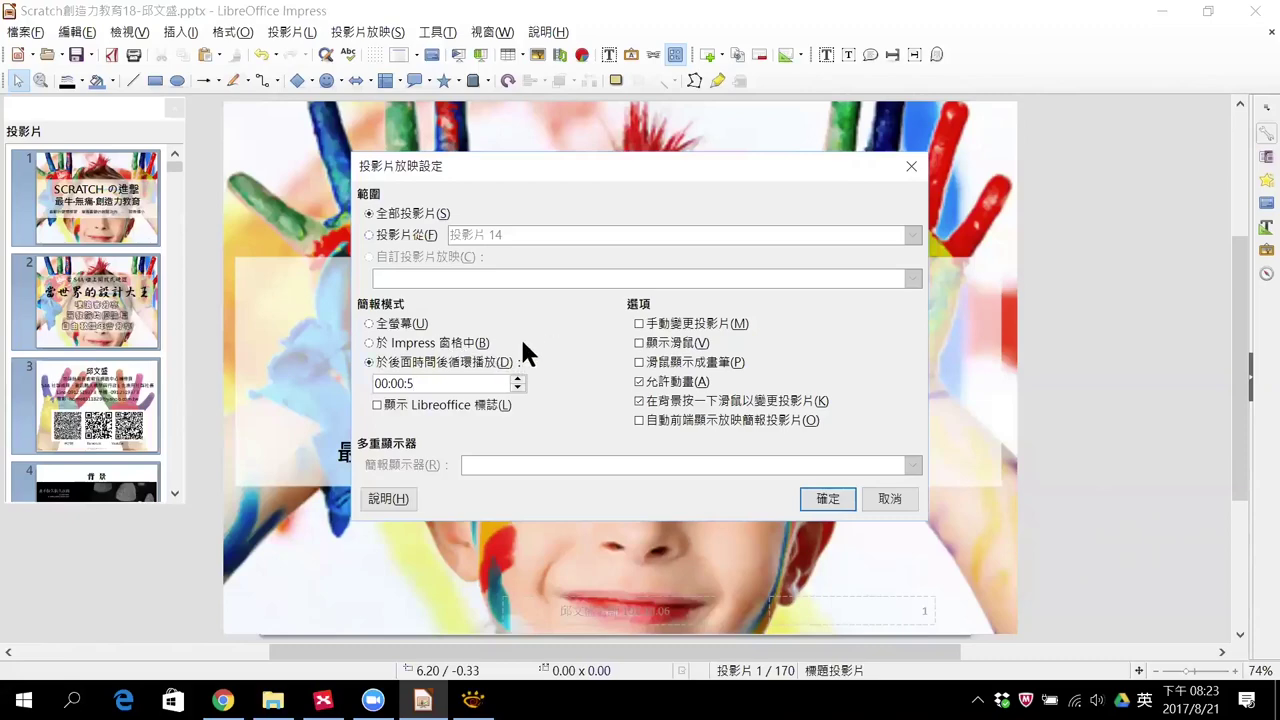
{"action": "left_click", "coordinate": [826, 494]}
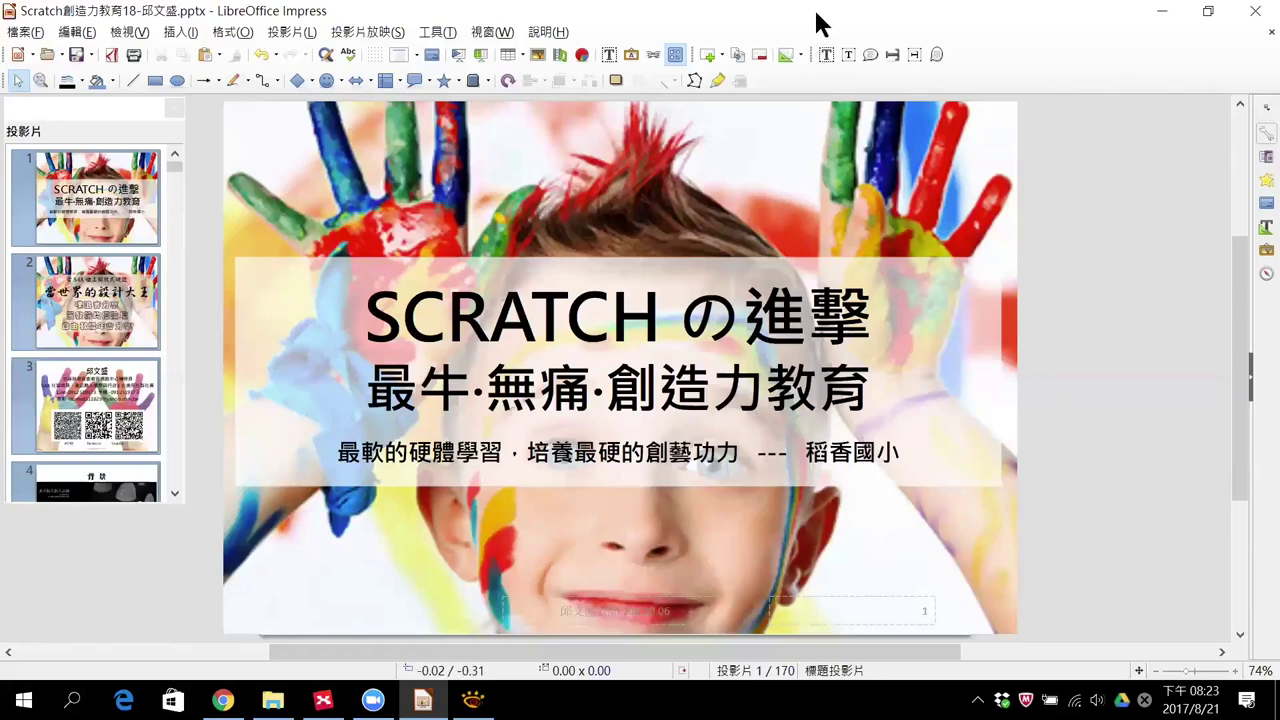
Step: Save the presentation to the desktop as a Microsoft PowerPoint 2007-2013 XML 自動播放 (.ppsx) file
{"action": "key", "text": "alt+f"}
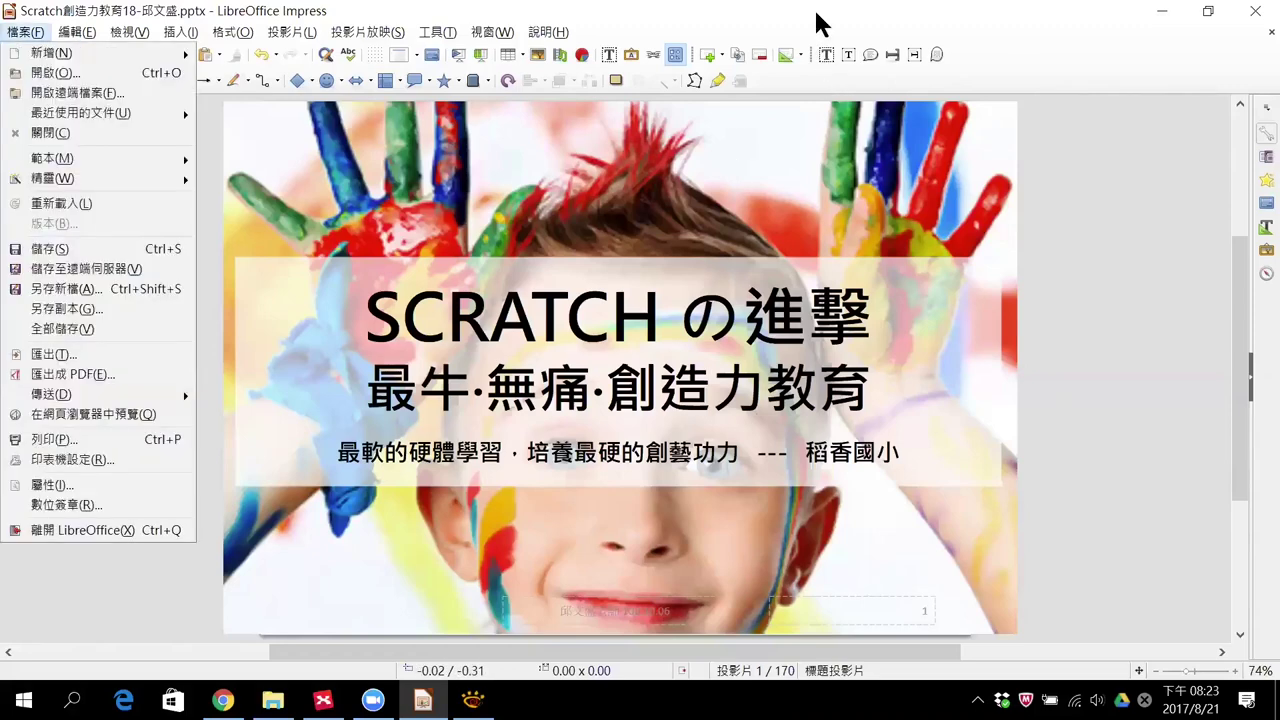
{"action": "left_click", "coordinate": [80, 296]}
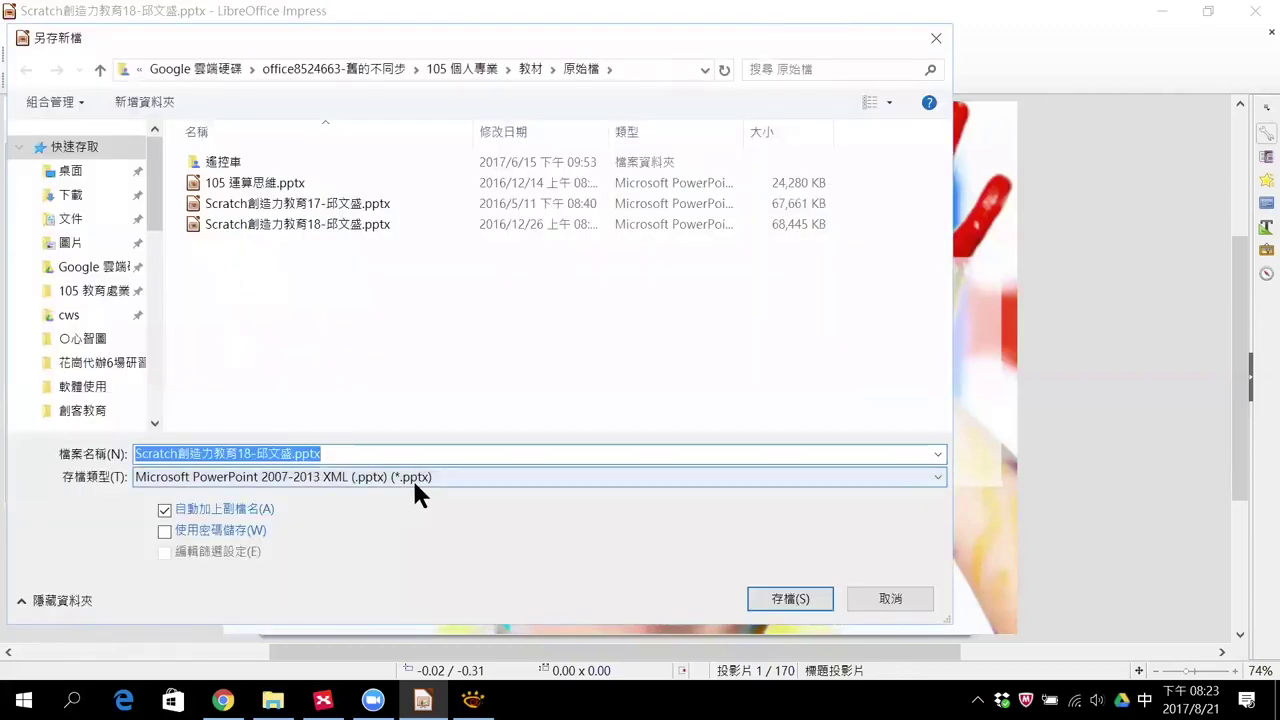
{"action": "left_click", "coordinate": [415, 477]}
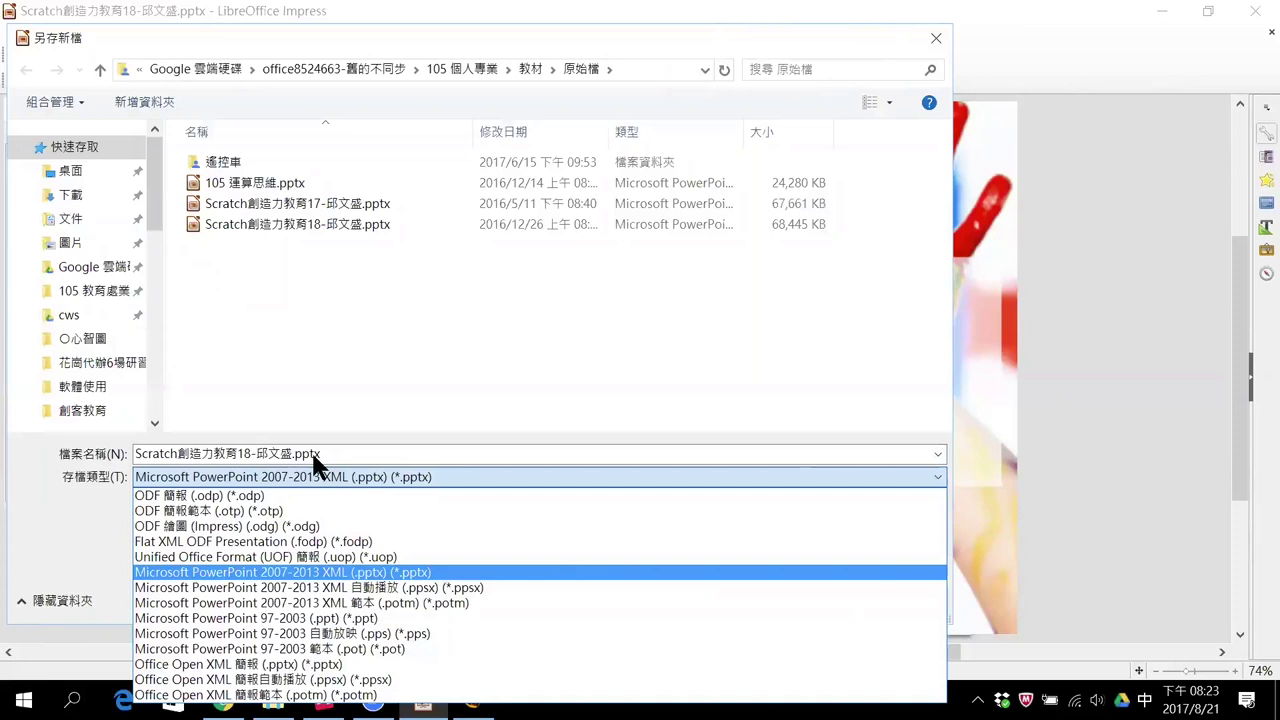
{"action": "left_click", "coordinate": [451, 591]}
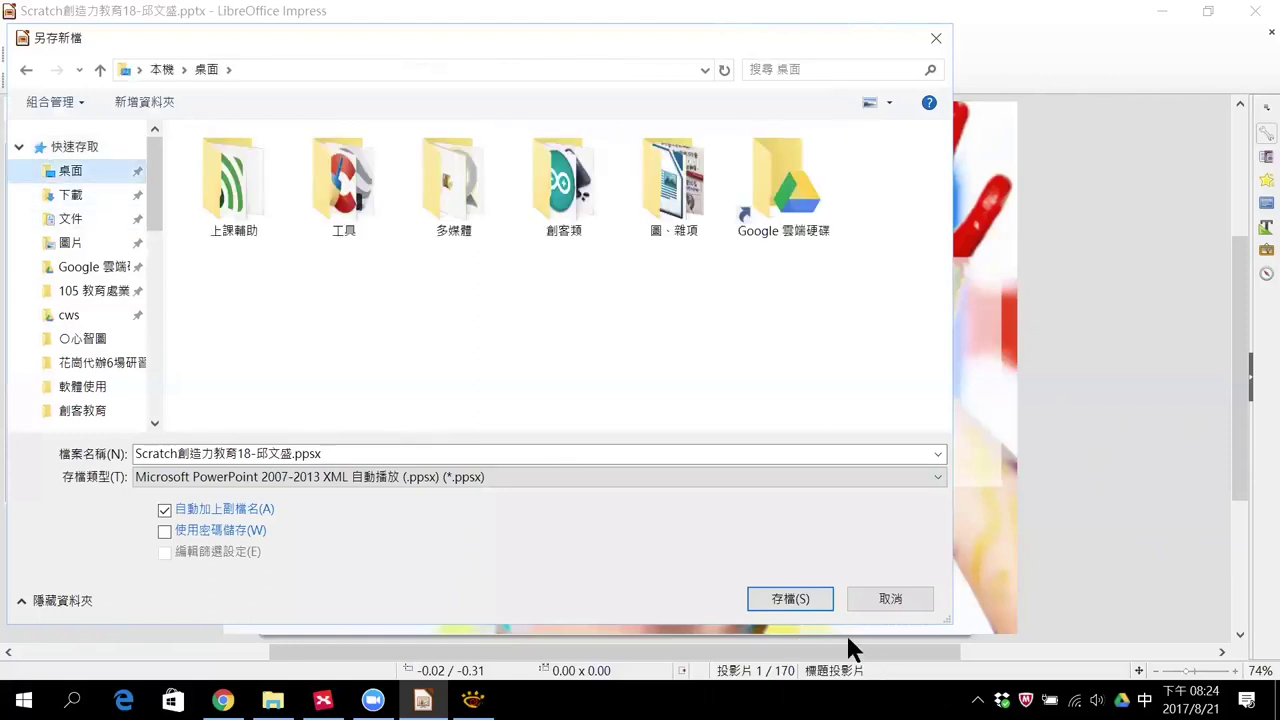
{"action": "left_click", "coordinate": [792, 600]}
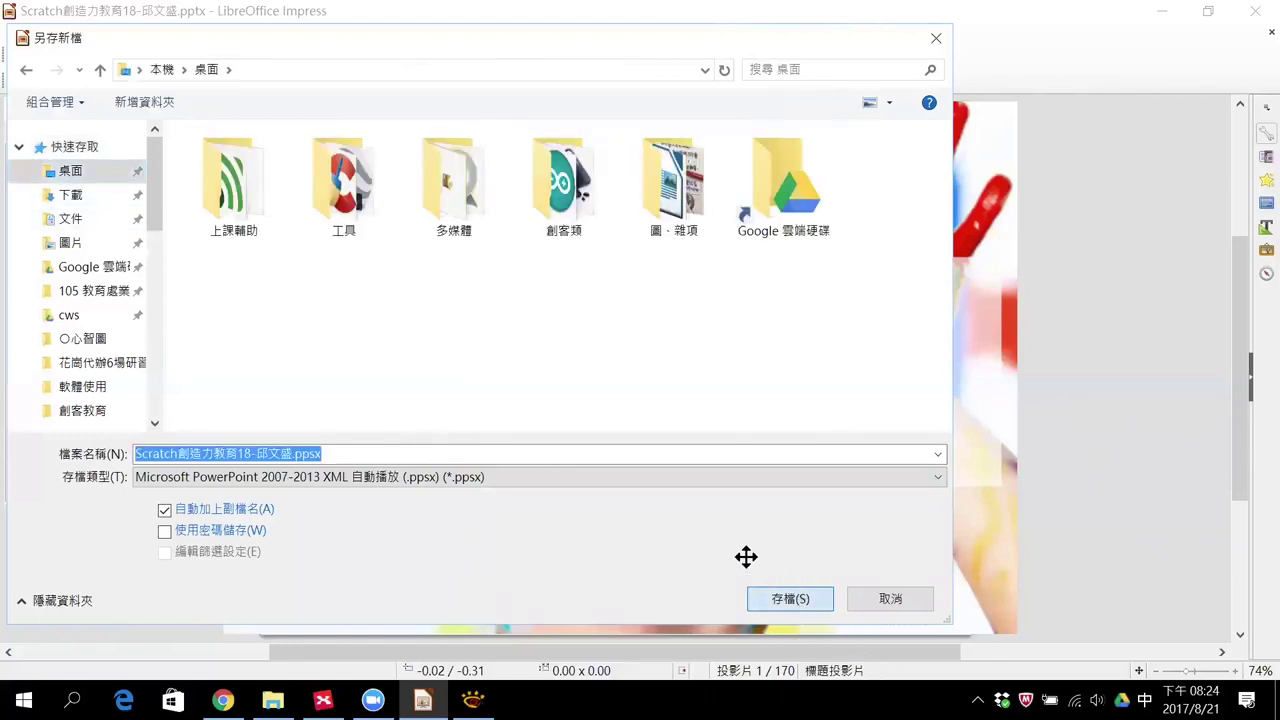
{"action": "key", "text": "Escape"}
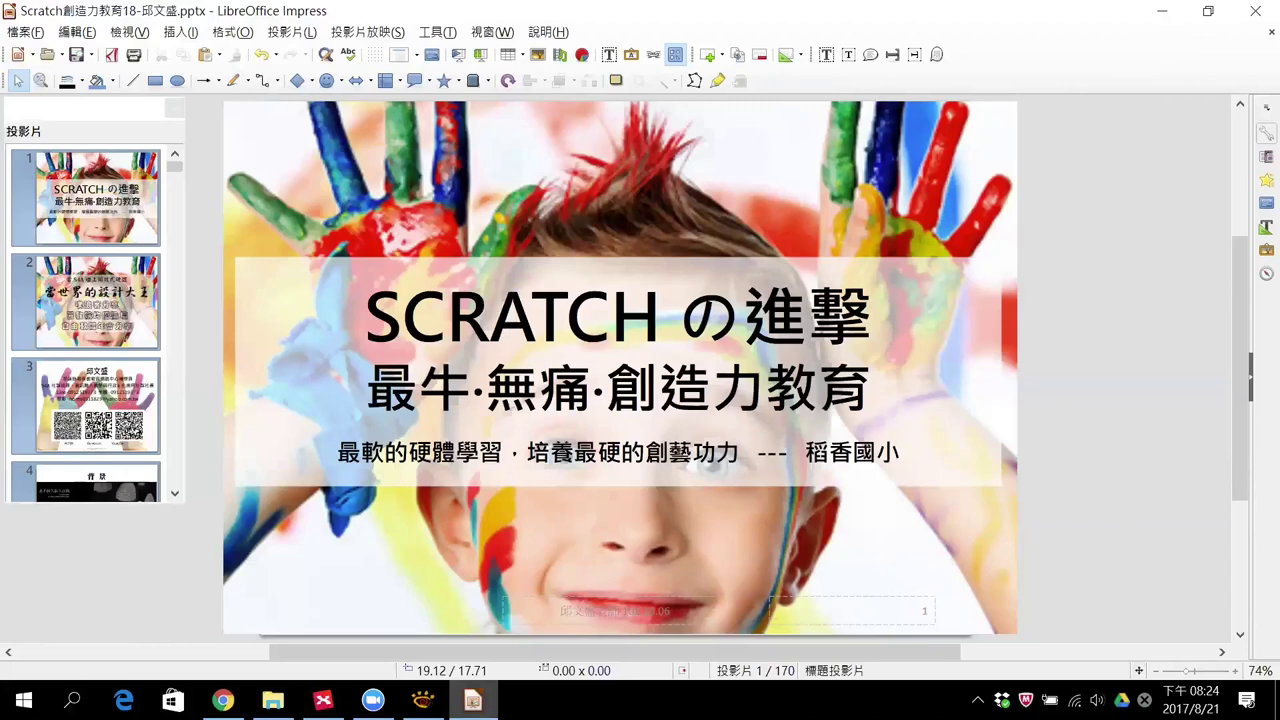
Step: Close the saved presentation and the 投影片 slide show dialog to clear the desktop
{"action": "mouse_move", "coordinate": [473, 700]}
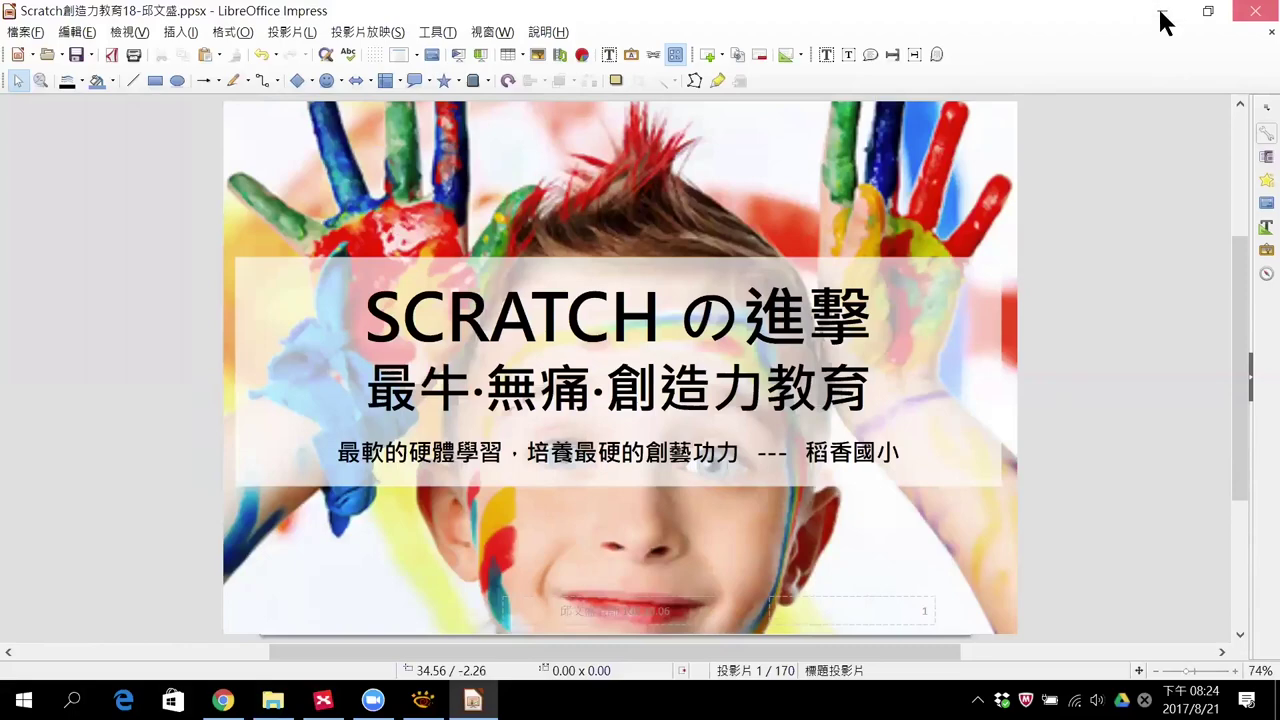
{"action": "left_click", "coordinate": [1163, 15]}
{"action": "left_click", "coordinate": [1163, 15]}
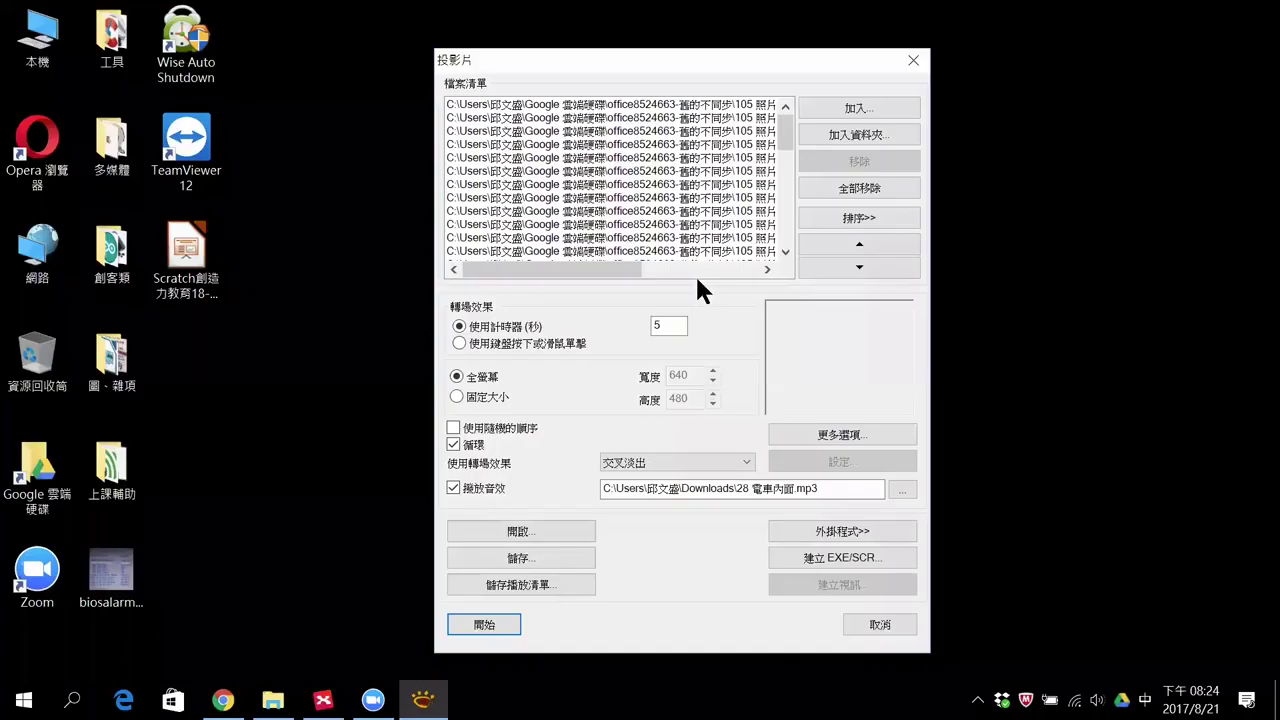
{"action": "left_click", "coordinate": [913, 60]}
Step: Open the saved .ppsx presentation from the desktop to check its playback, and close it
{"action": "left_click", "coordinate": [186, 250]}
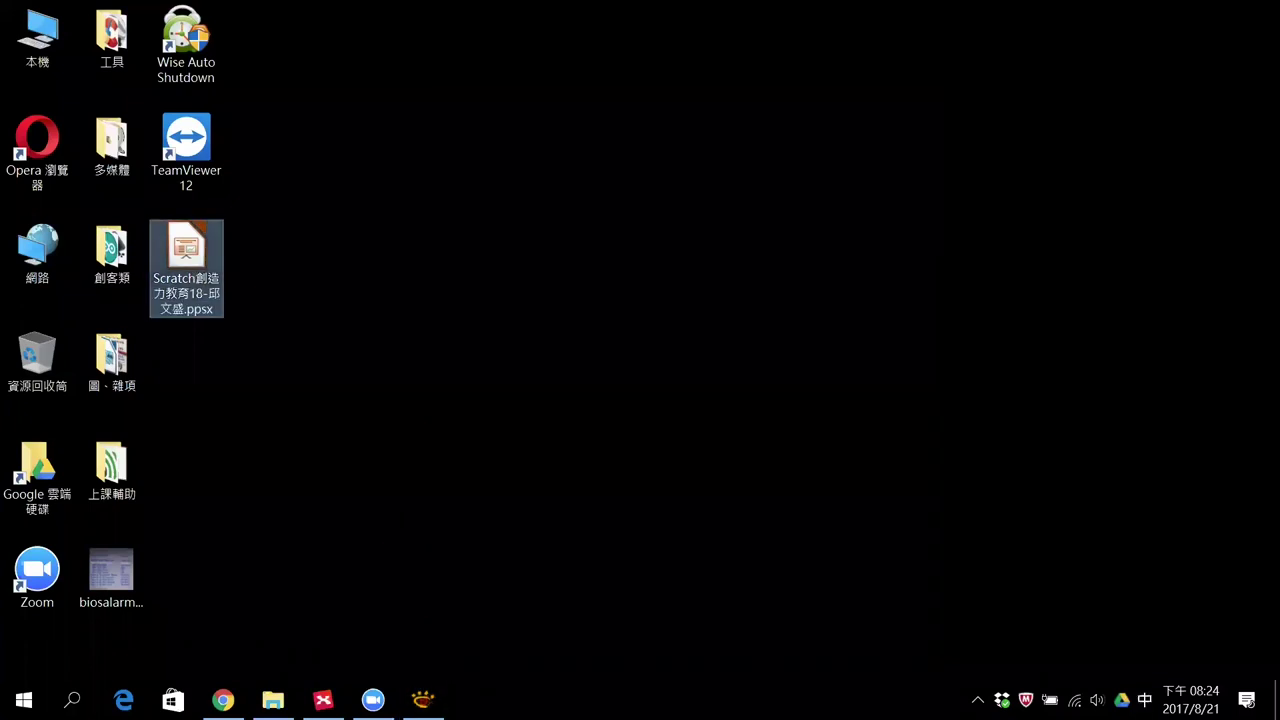
{"action": "double_click", "coordinate": [190, 255]}
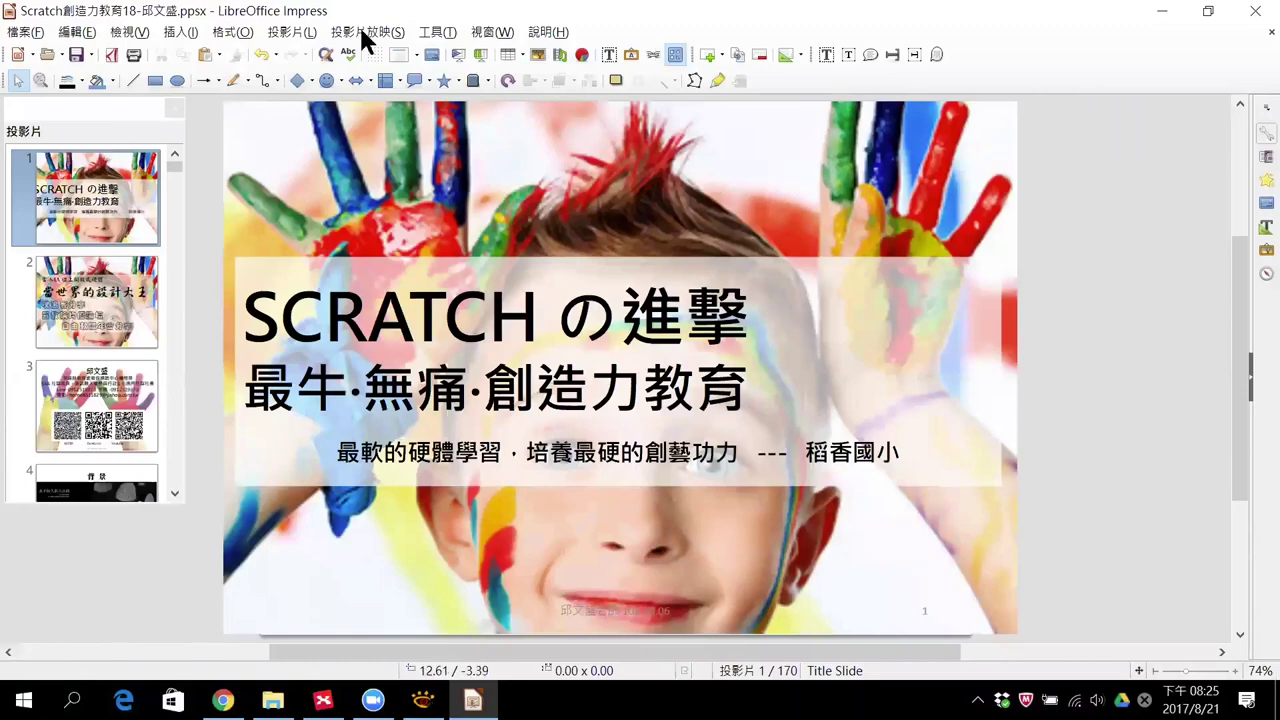
{"action": "left_click", "coordinate": [1253, 22]}
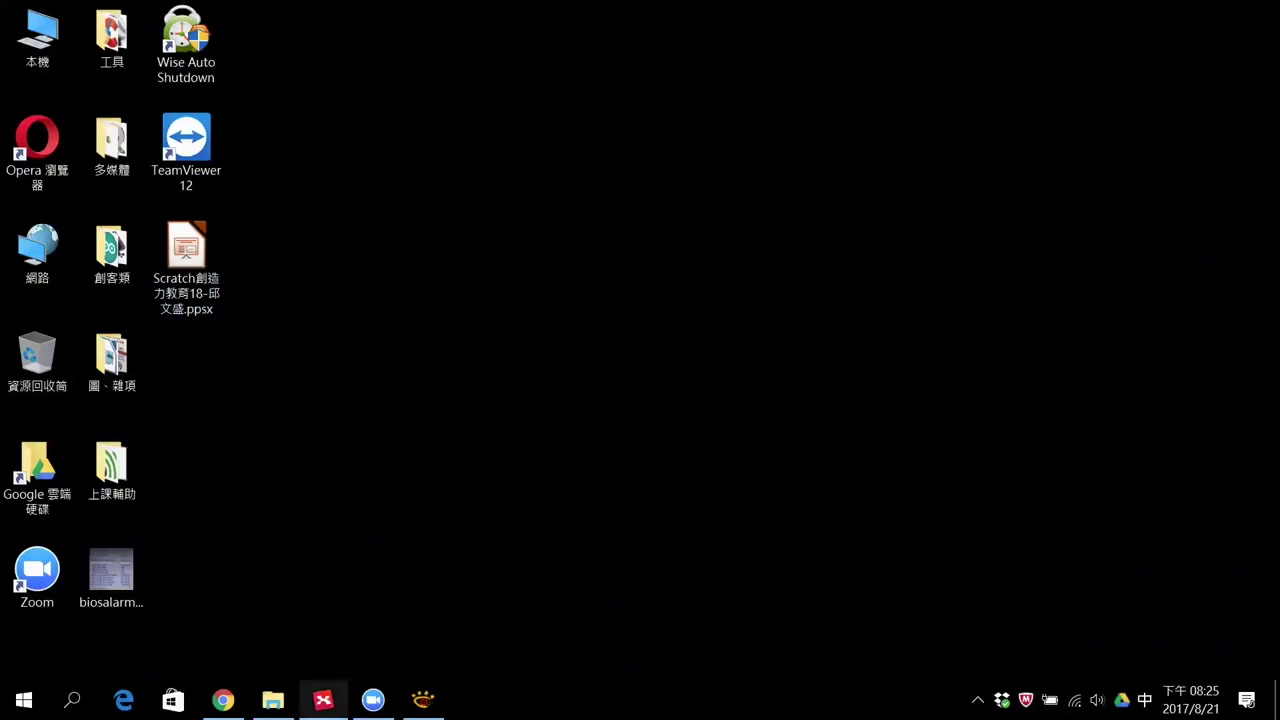
Step: Switch to the XMind mind map and select the topic 放進啟動資料夾 under 管理輪播資料
{"action": "left_click", "coordinate": [323, 700]}
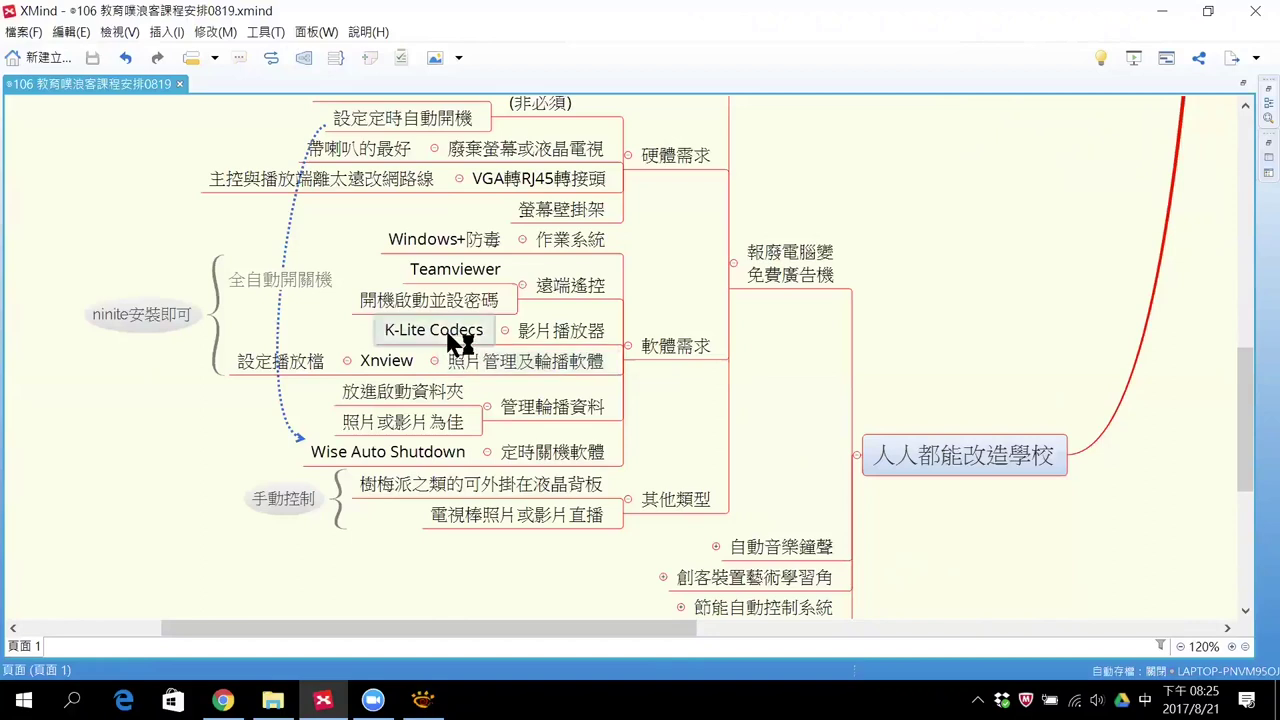
{"action": "left_click", "coordinate": [415, 362]}
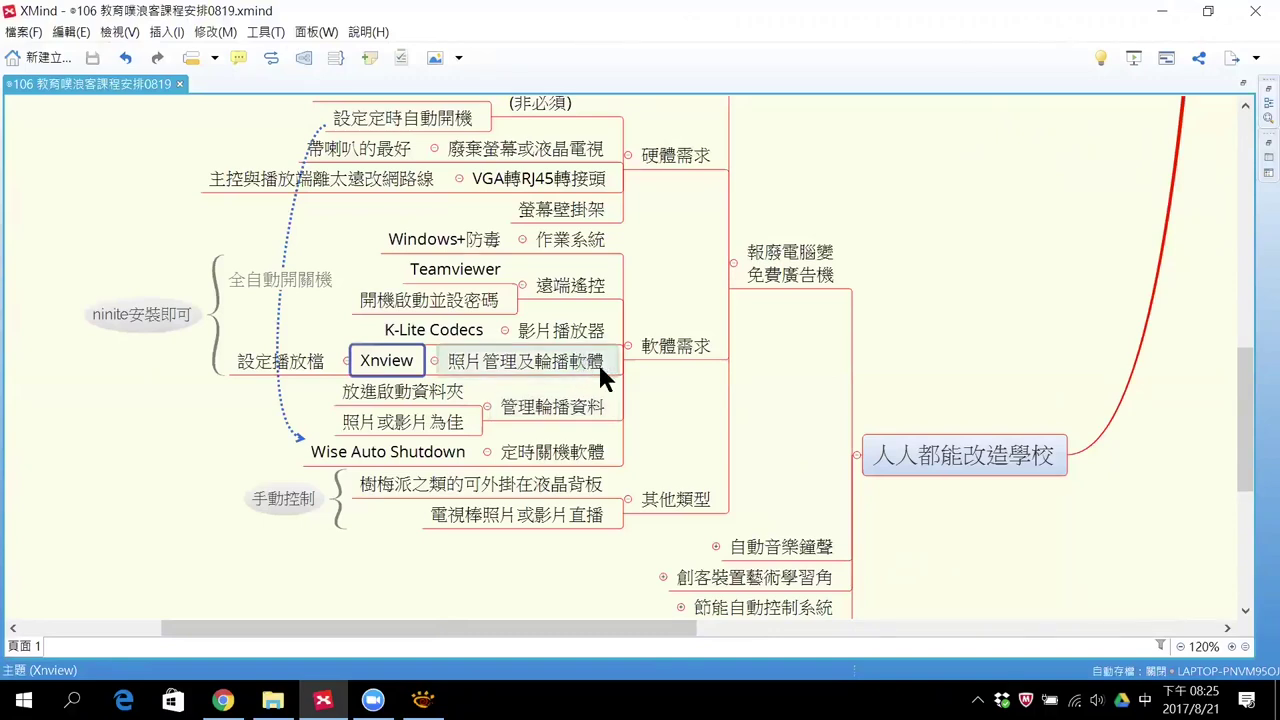
{"action": "left_click", "coordinate": [670, 400]}
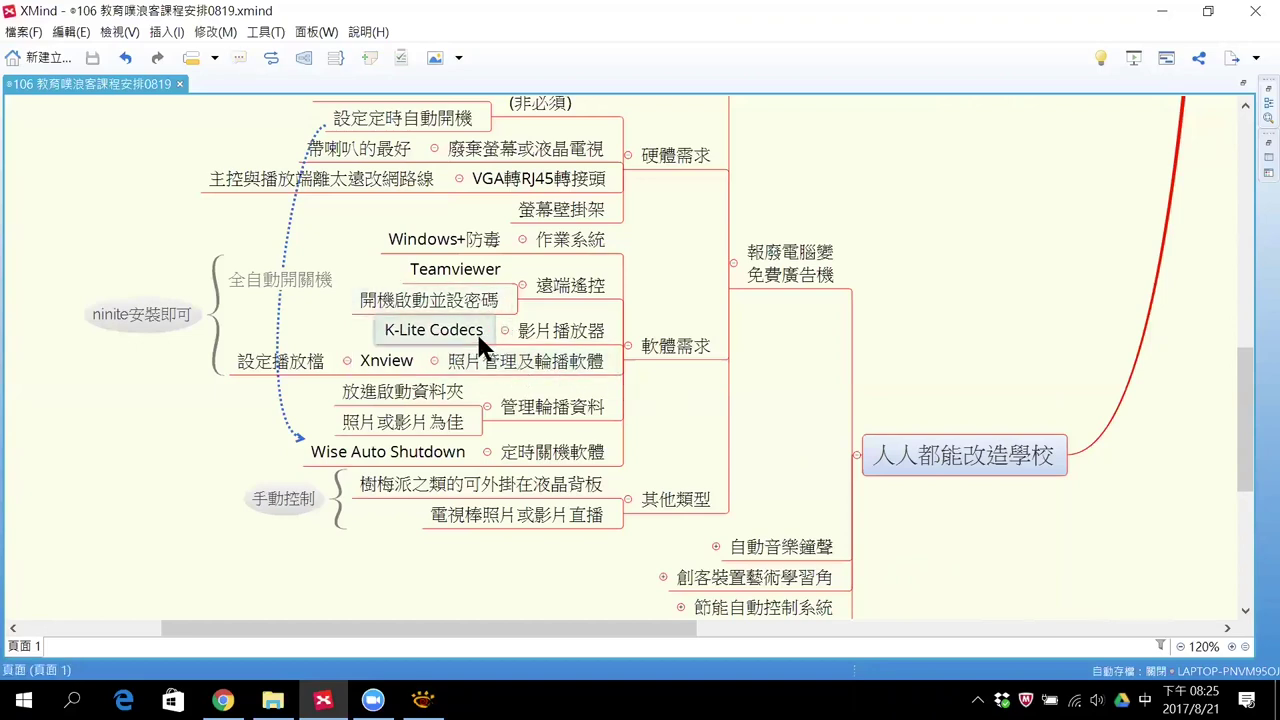
{"action": "left_click", "coordinate": [407, 388]}
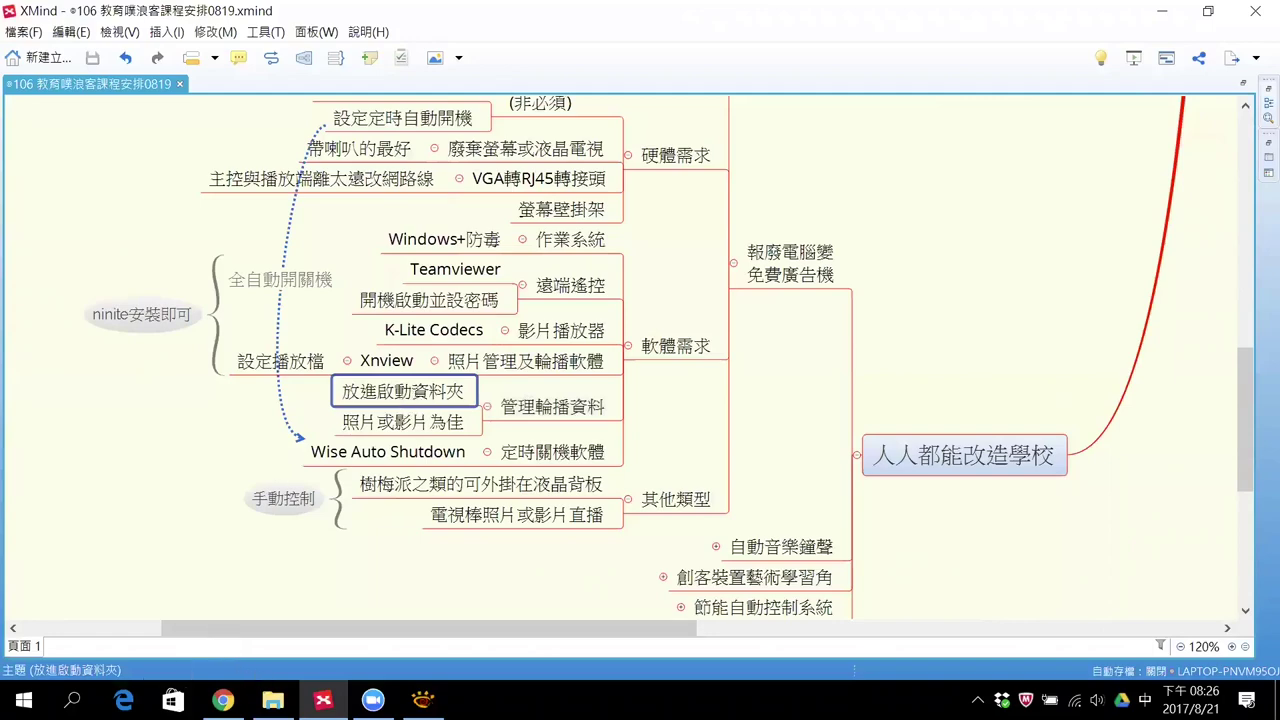
Step: Look through the Windows list of installed programs for the 啟動 startup folder
{"action": "left_click", "coordinate": [24, 700]}
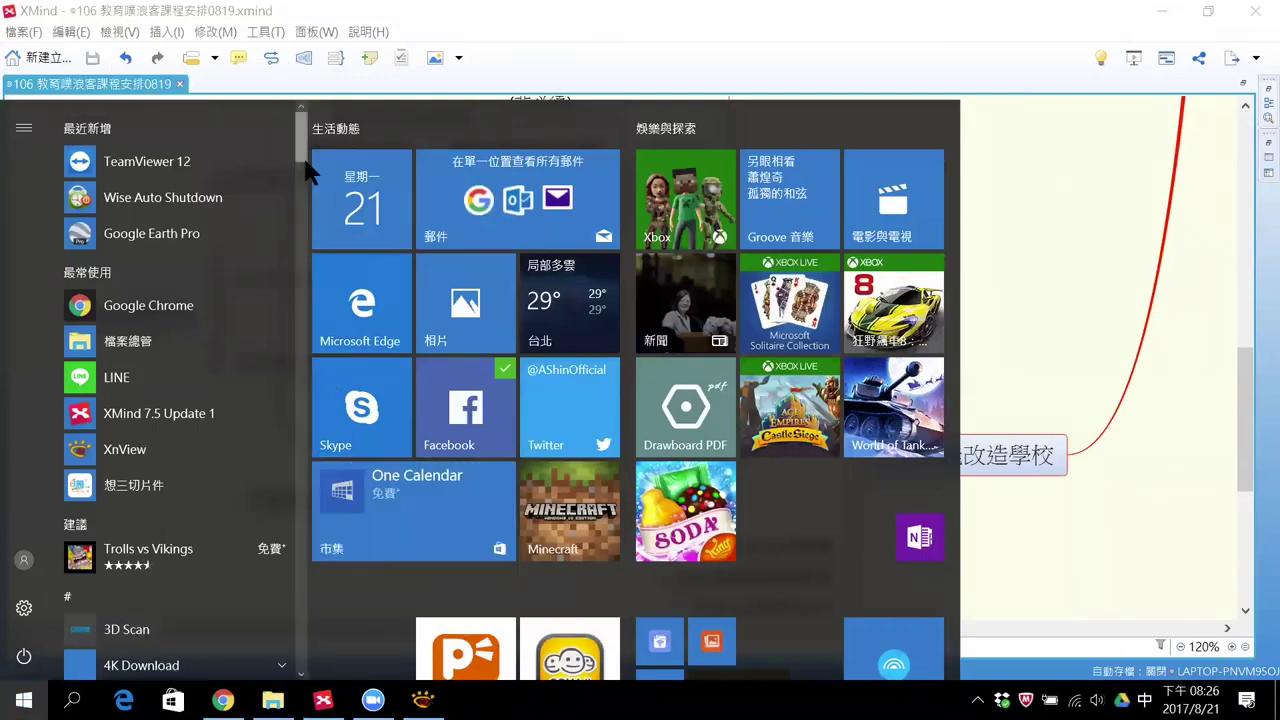
{"action": "scroll", "coordinate": [272, 257], "scroll_direction": "down", "scroll_amount": 15}
{"action": "scroll", "coordinate": [262, 443], "scroll_direction": "down", "scroll_amount": 10}
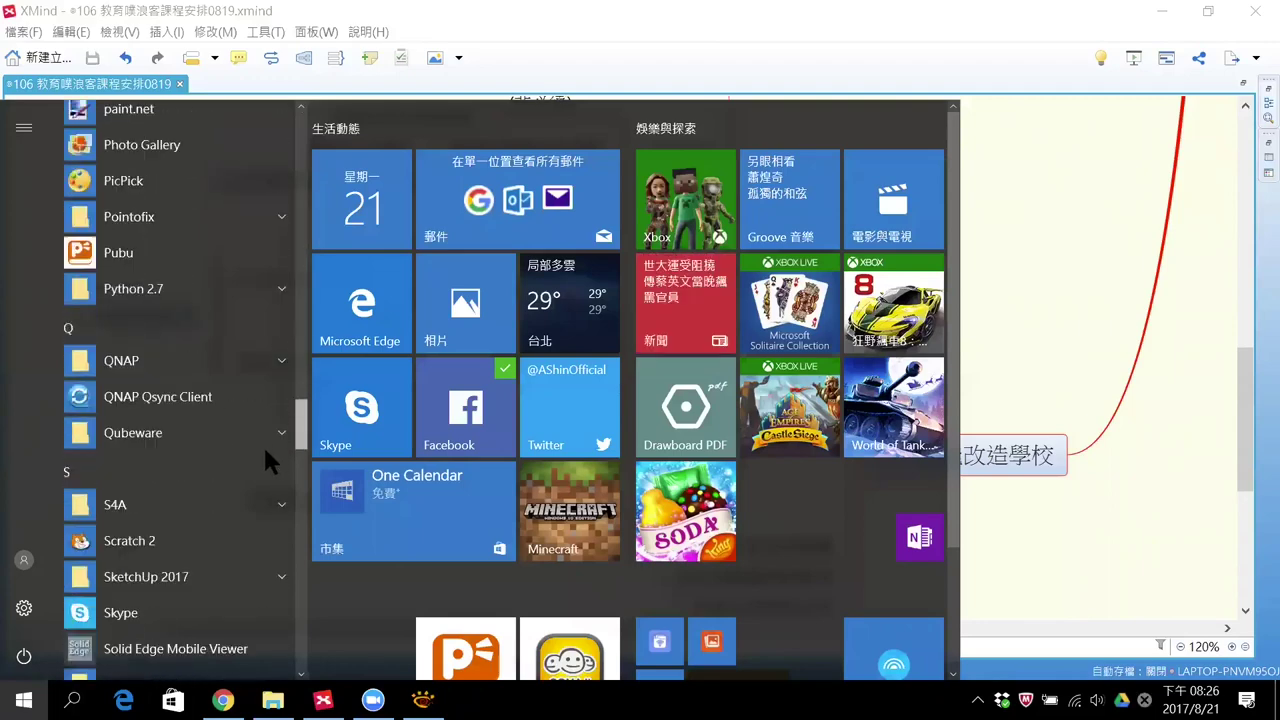
{"action": "scroll", "coordinate": [258, 530], "scroll_direction": "down", "scroll_amount": 12}
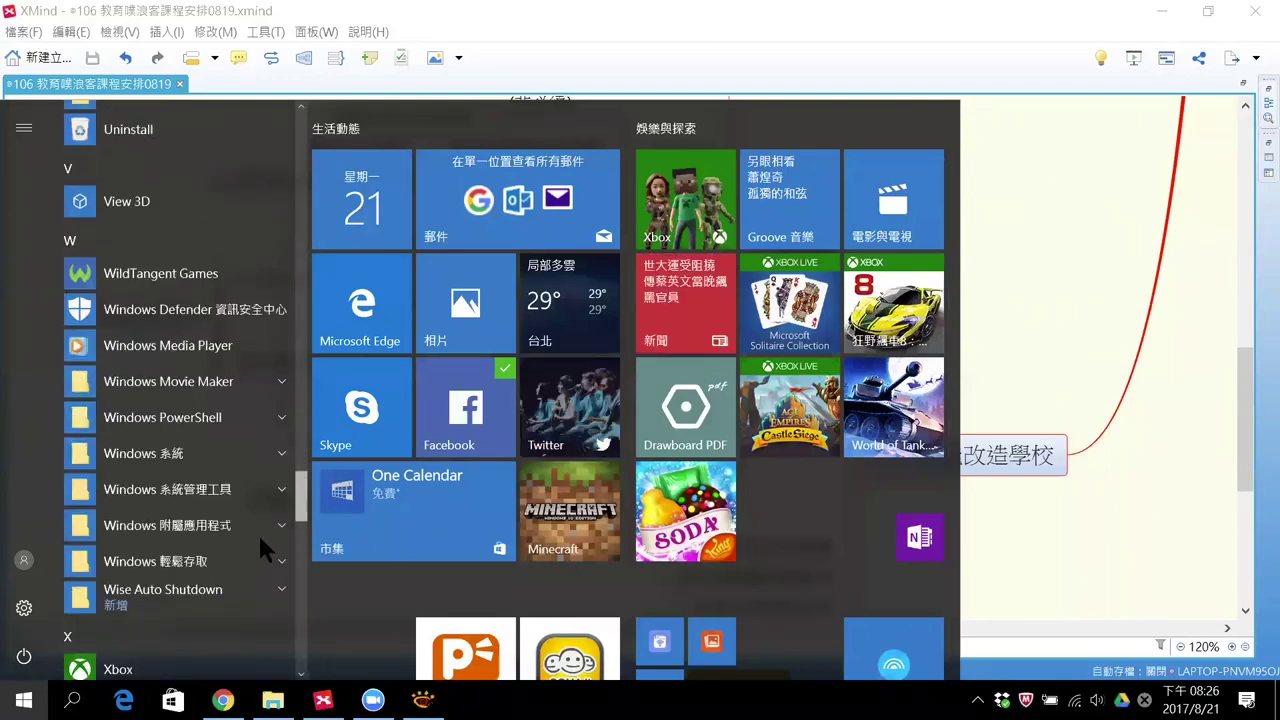
{"action": "scroll", "coordinate": [251, 580], "scroll_direction": "down", "scroll_amount": 8}
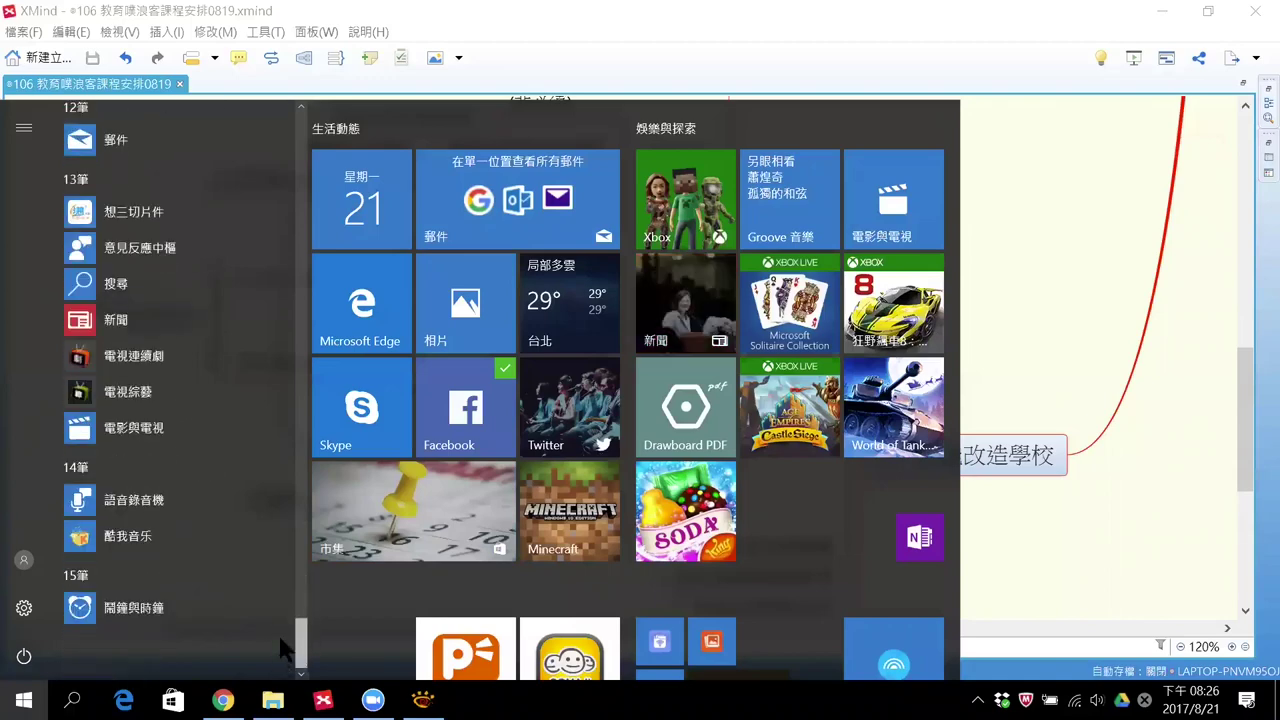
{"action": "scroll", "coordinate": [283, 650], "scroll_direction": "up", "scroll_amount": 8}
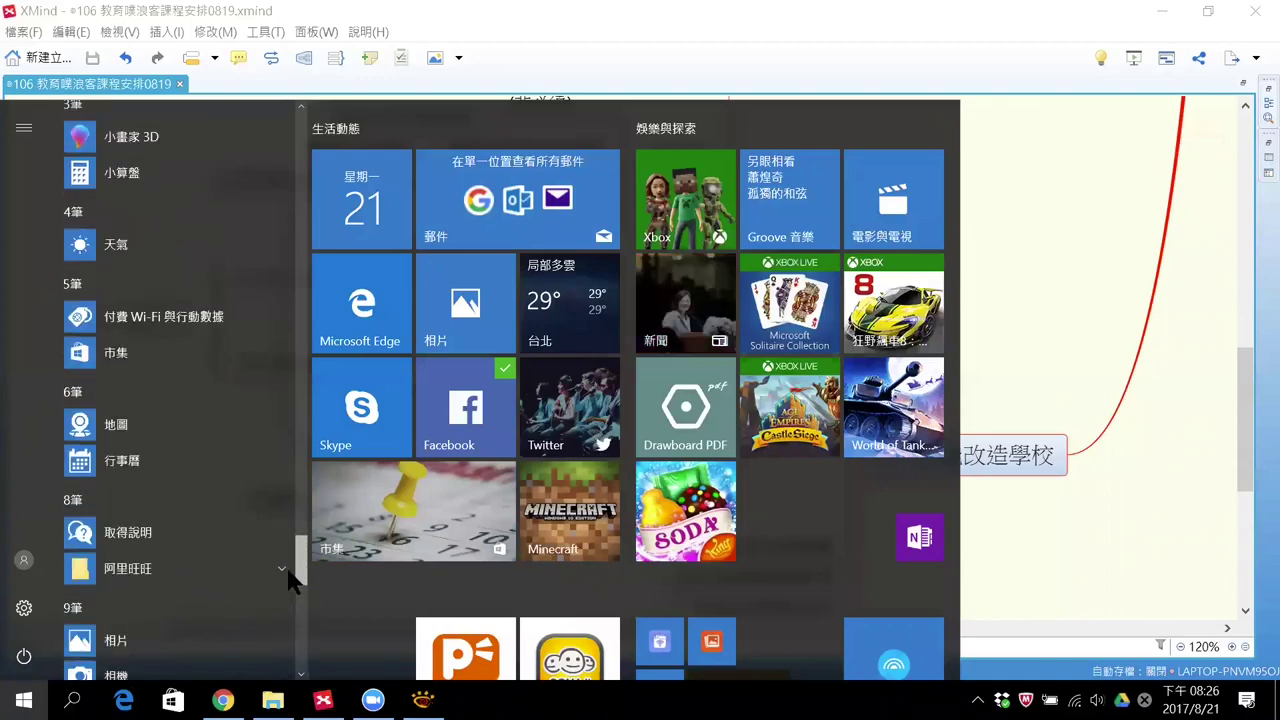
{"action": "scroll", "coordinate": [251, 420], "scroll_direction": "up", "scroll_amount": 4}
{"action": "scroll", "coordinate": [236, 402], "scroll_direction": "up", "scroll_amount": 5}
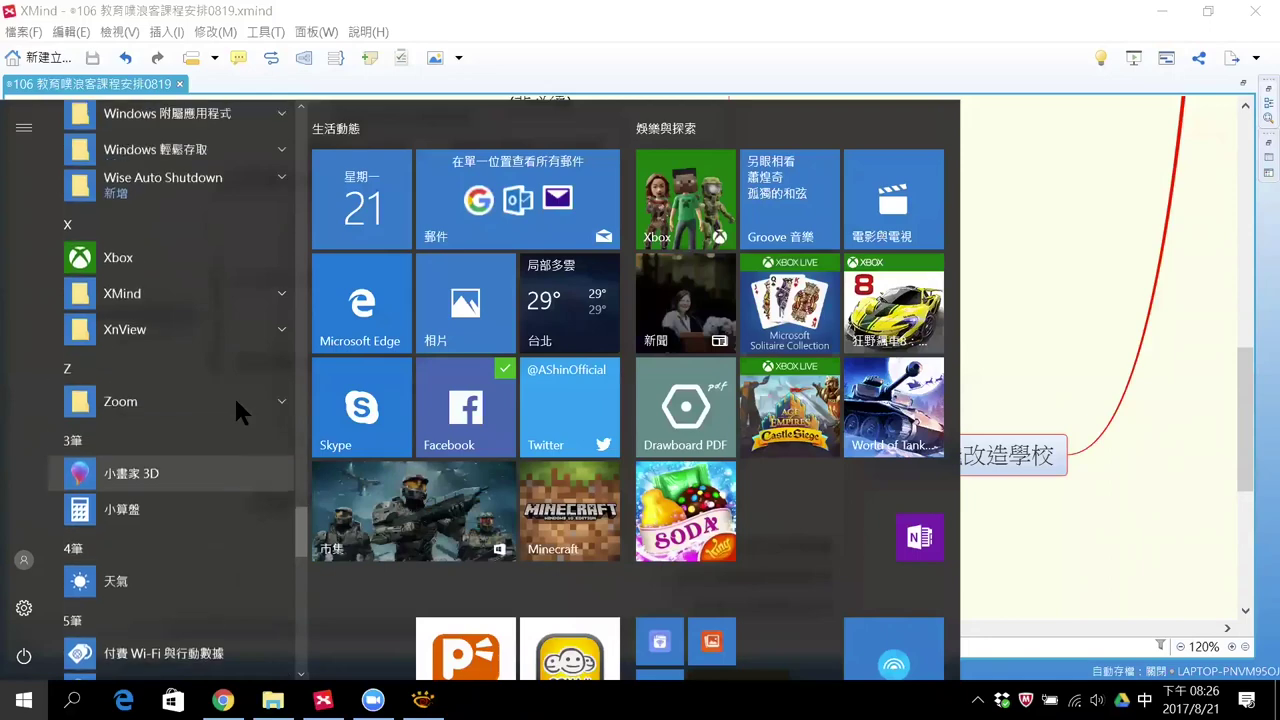
{"action": "scroll", "coordinate": [236, 410], "scroll_direction": "up", "scroll_amount": 5}
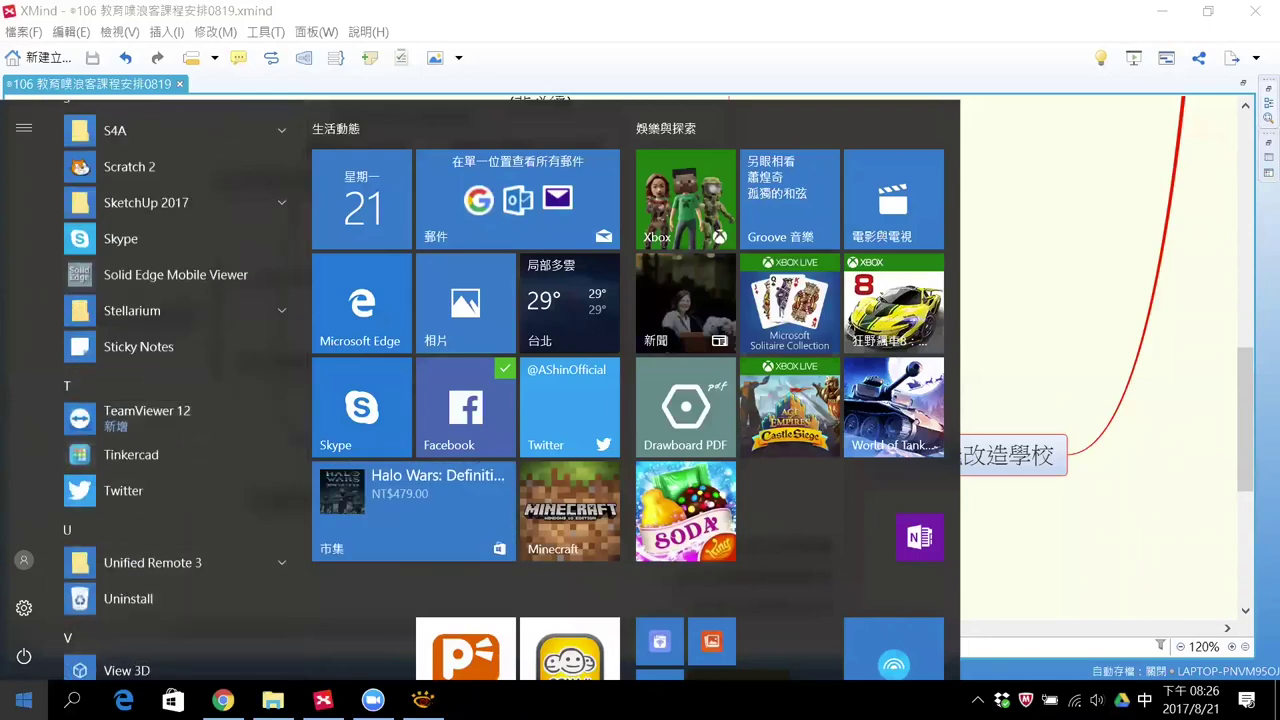
{"action": "left_click", "coordinate": [24, 700]}
Step: Search Windows for 啟動, open the startup folder, and move its window clear of the search results
{"action": "left_click", "coordinate": [24, 700]}
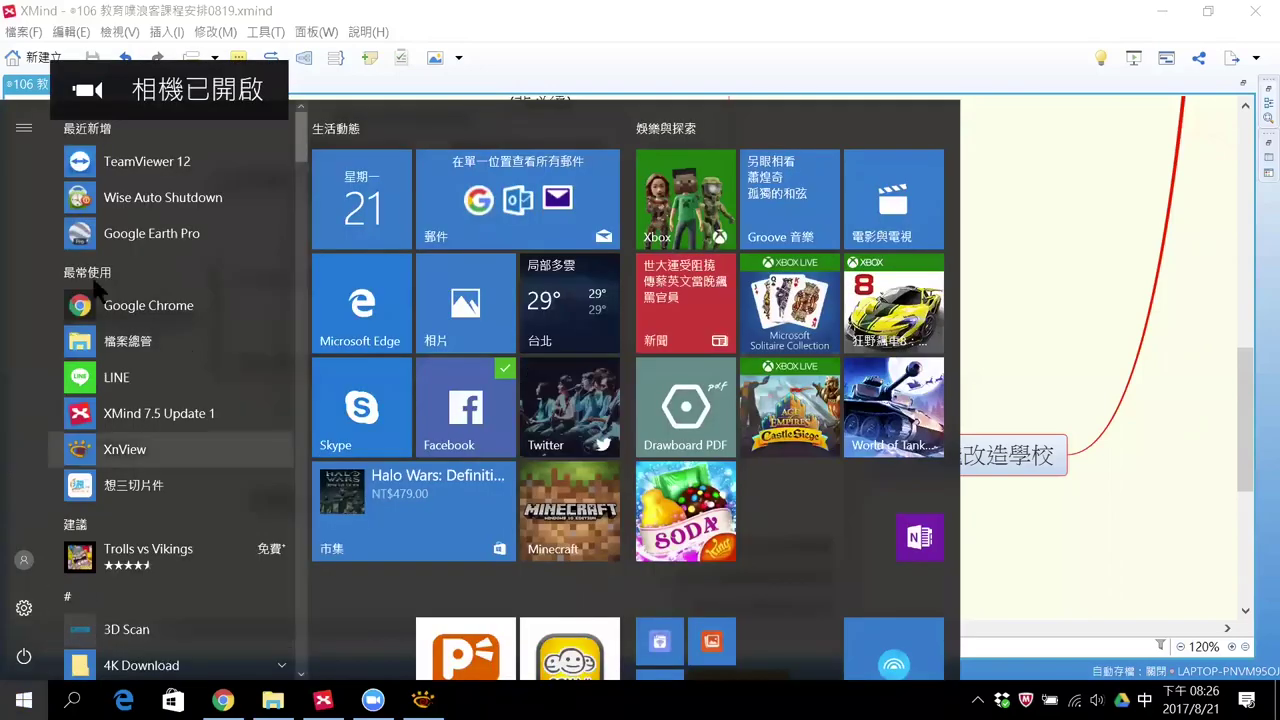
{"action": "type", "text": "ㄑㄧ"}
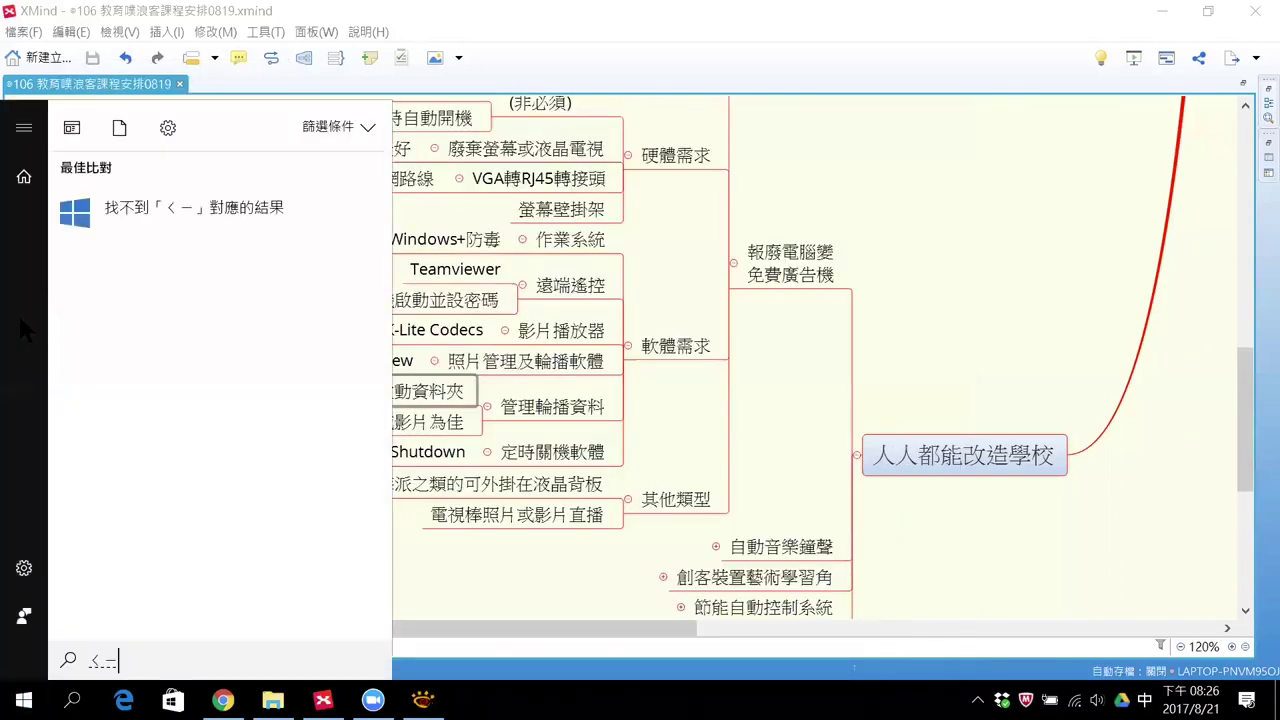
{"action": "type", "text": "ˇㄉㄨㄥˋ"}
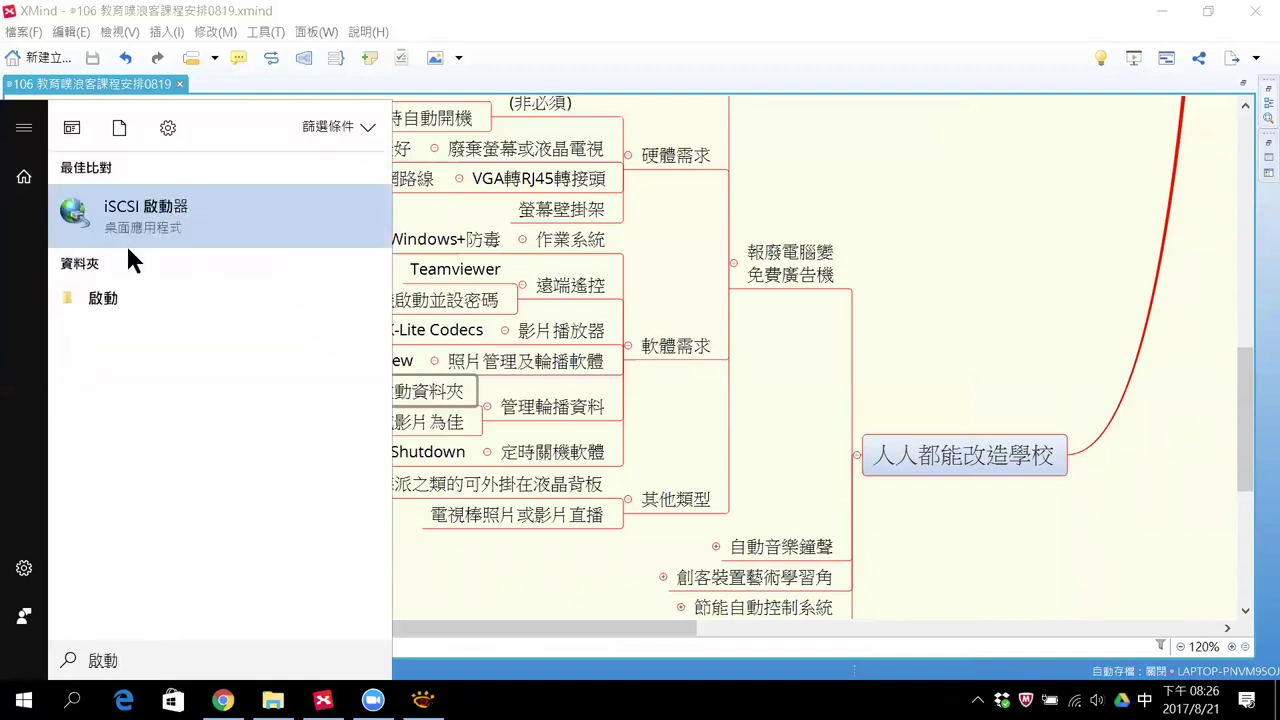
{"action": "left_click", "coordinate": [110, 298]}
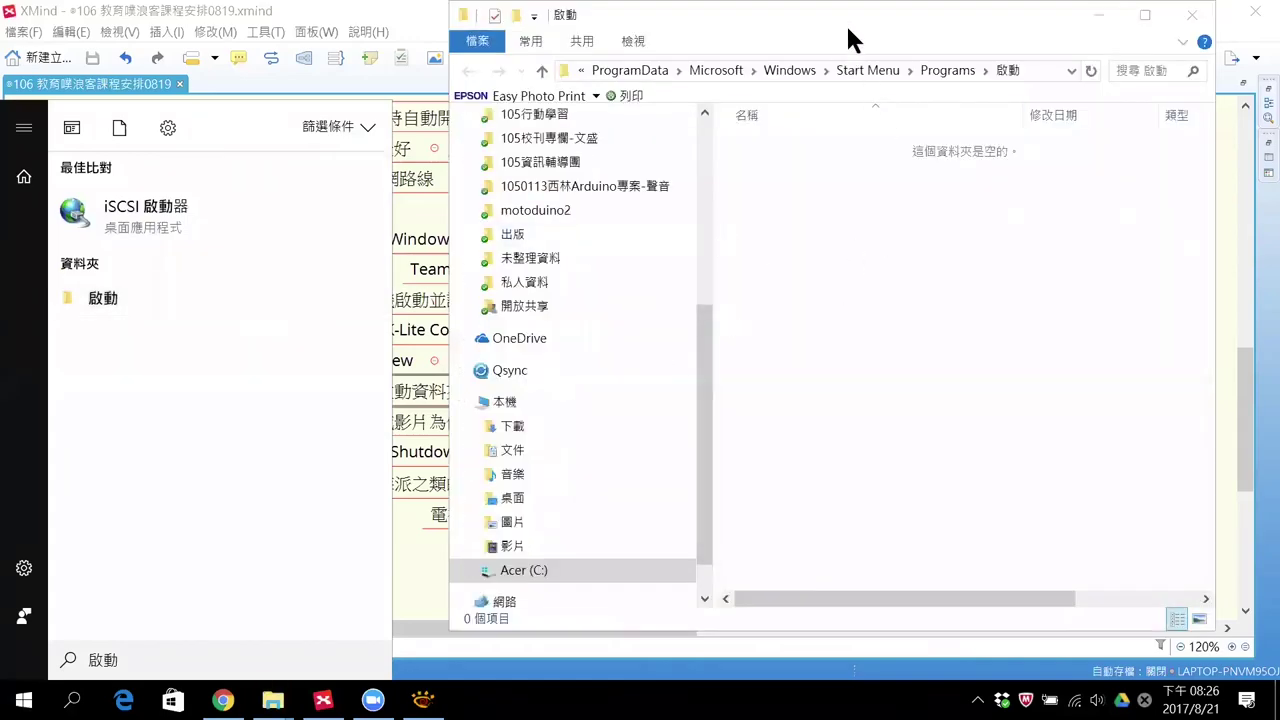
{"action": "left_click_drag", "start_coordinate": [747, 46], "coordinate": [651, 54]}
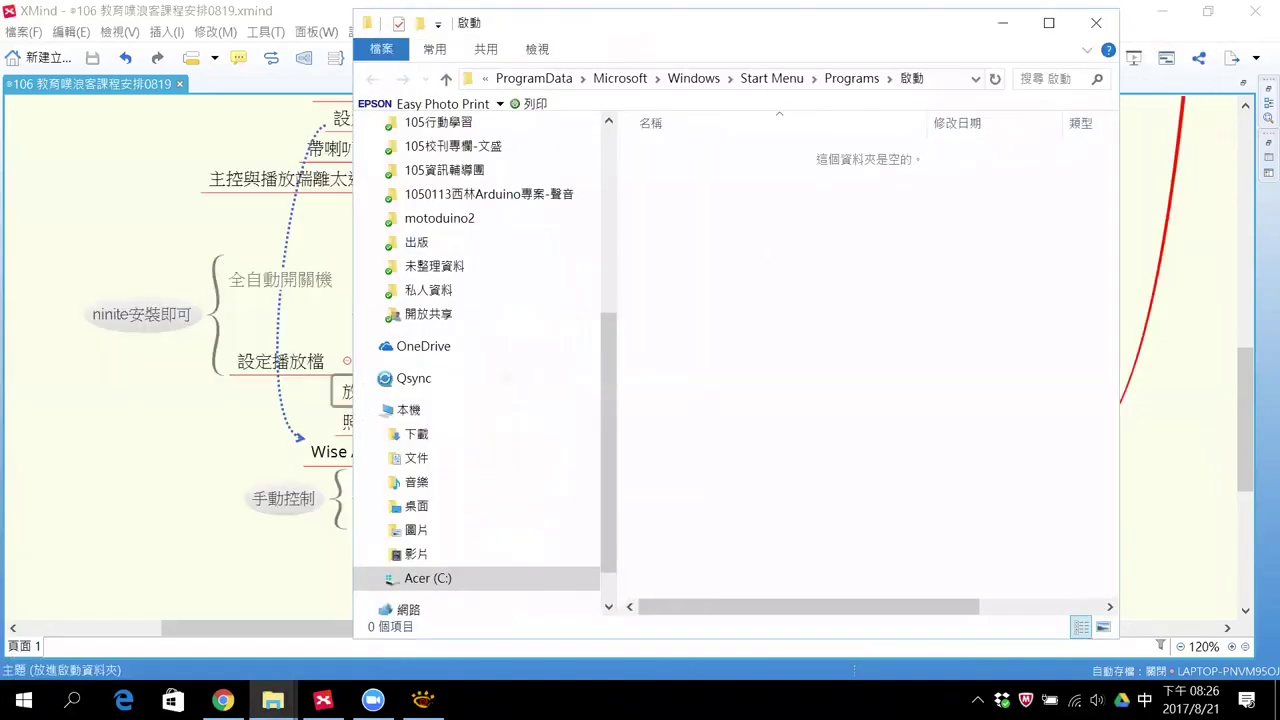
Step: Repeat the Windows search for 啟動 to show how to find the startup folder, and return to the open folder window
{"action": "key", "text": "super"}
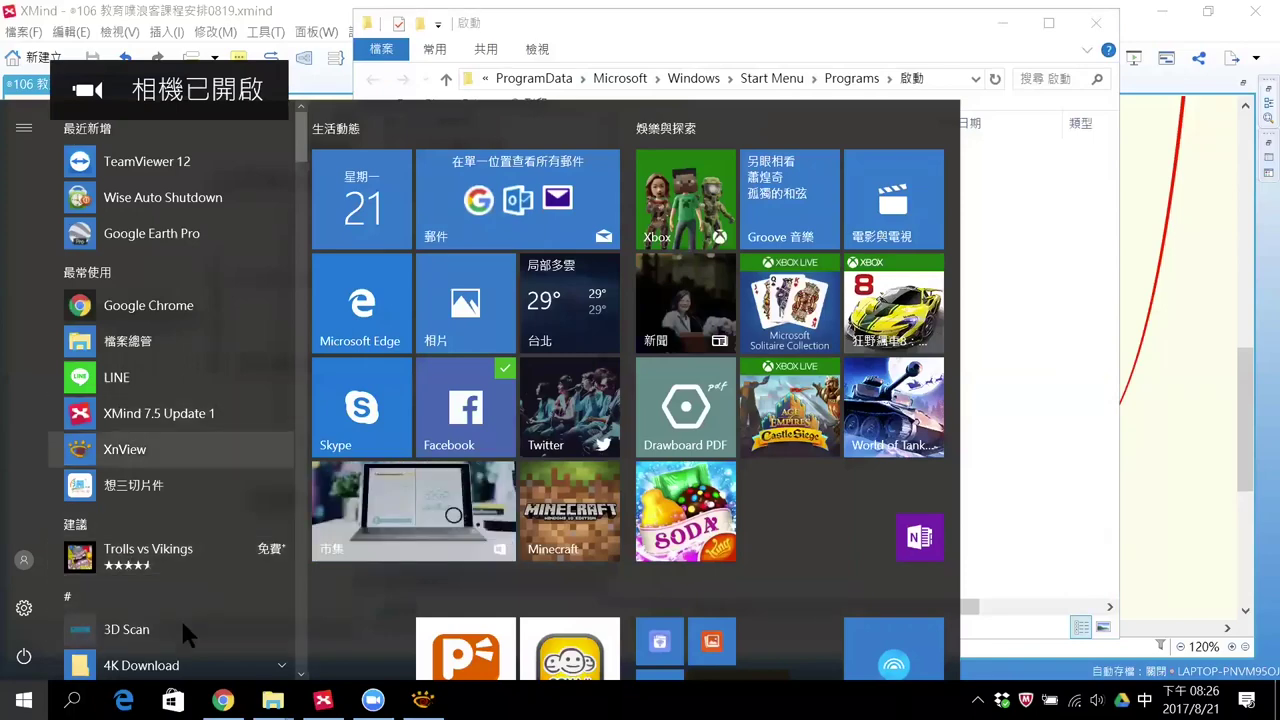
{"action": "scroll", "coordinate": [211, 549], "scroll_direction": "down", "scroll_amount": 15}
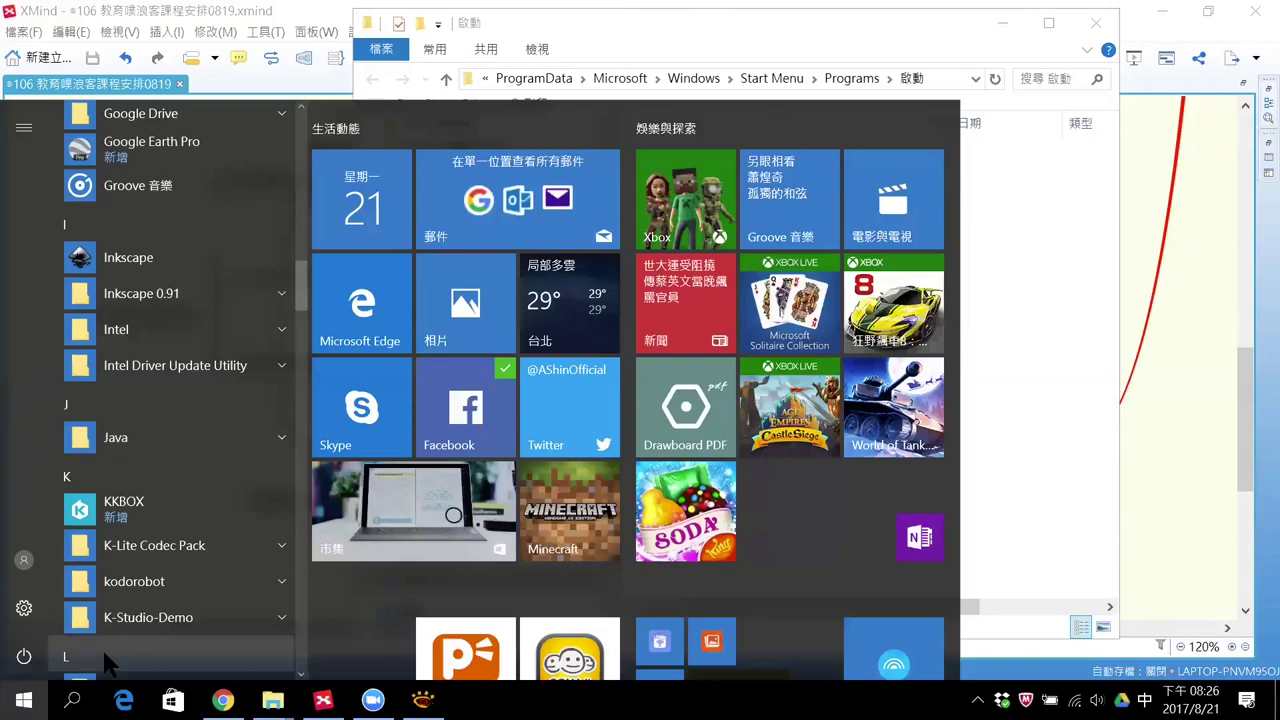
{"action": "type", "text": "底"}
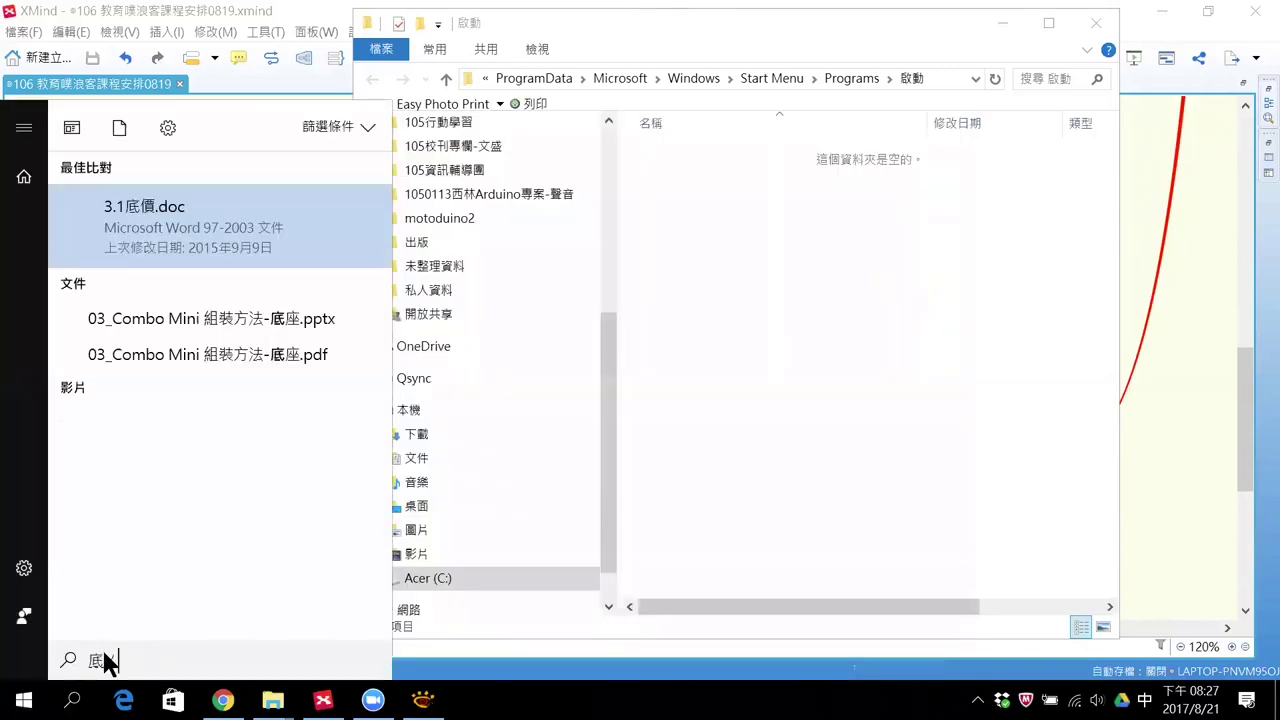
{"action": "type", "text": "蓊"}
{"action": "key", "text": "BackSpace"}
{"action": "key", "text": "BackSpace"}
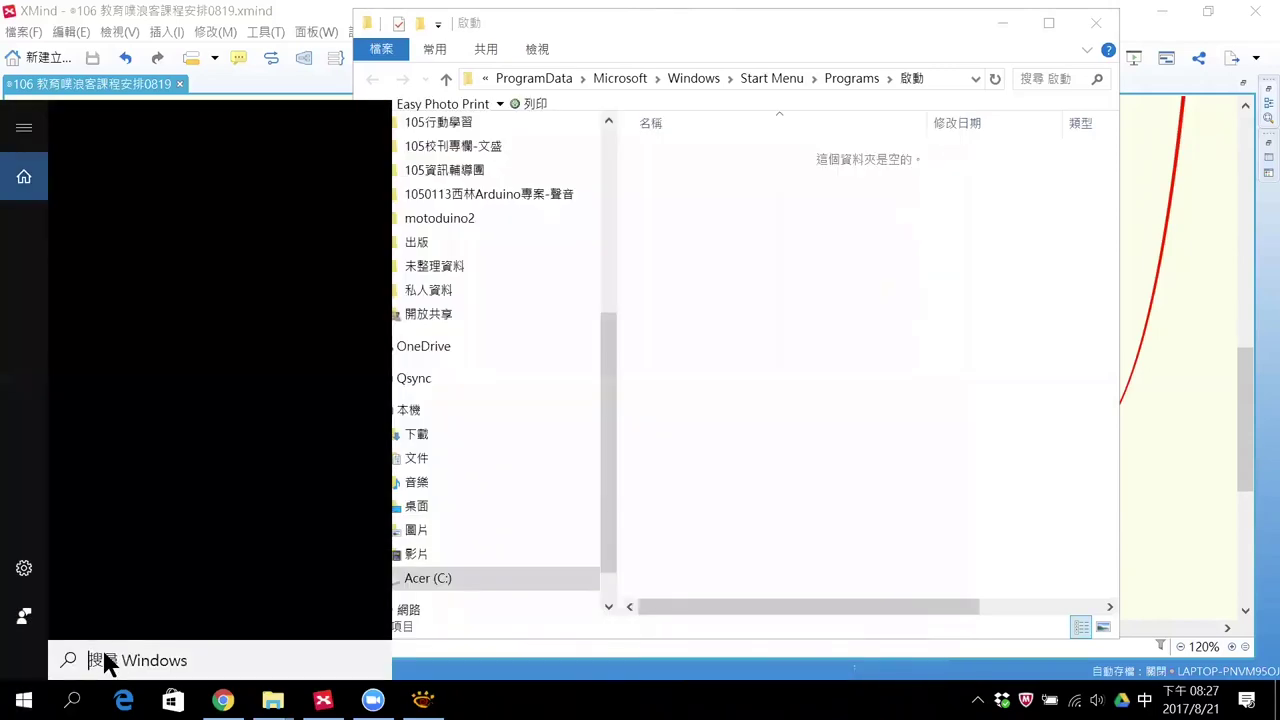
{"action": "type", "text": "啟動"}
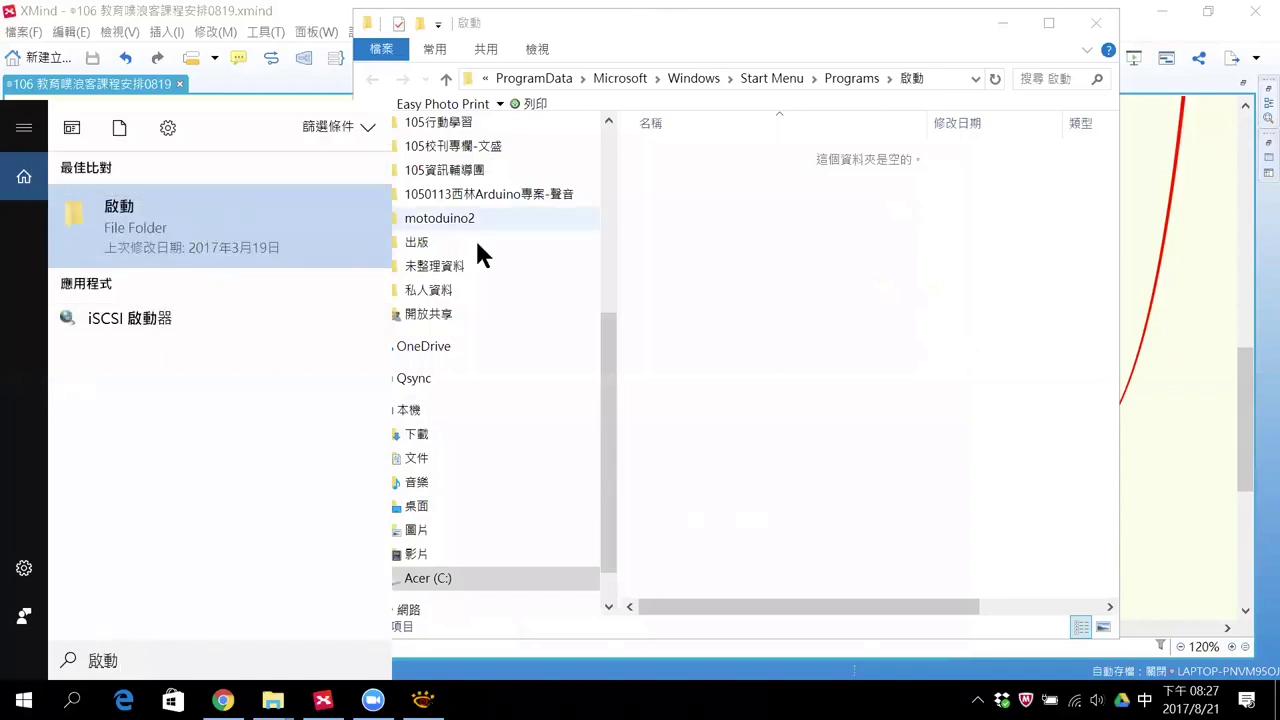
{"action": "left_click", "coordinate": [728, 281]}
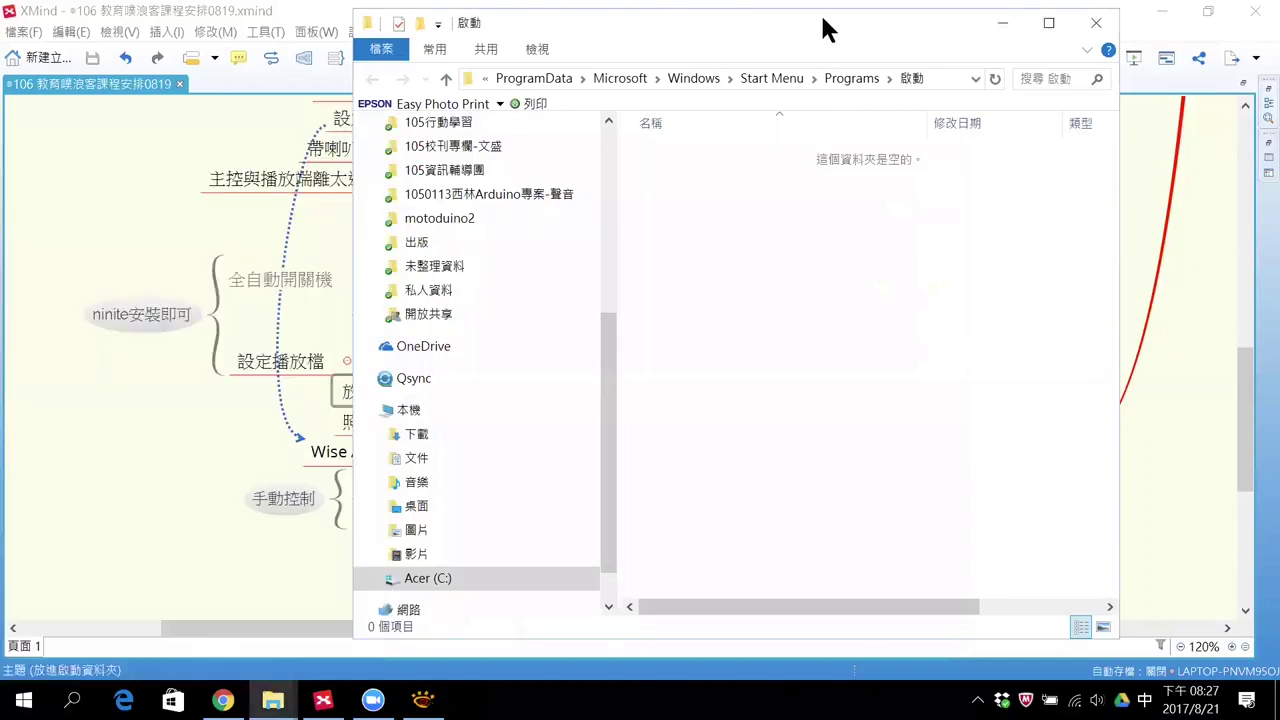
Step: Create a shortcut to the .ppsx presentation on the desktop and move it into the 啟動 folder with administrator permission
{"action": "left_click_drag", "start_coordinate": [822, 18], "coordinate": [648, 29]}
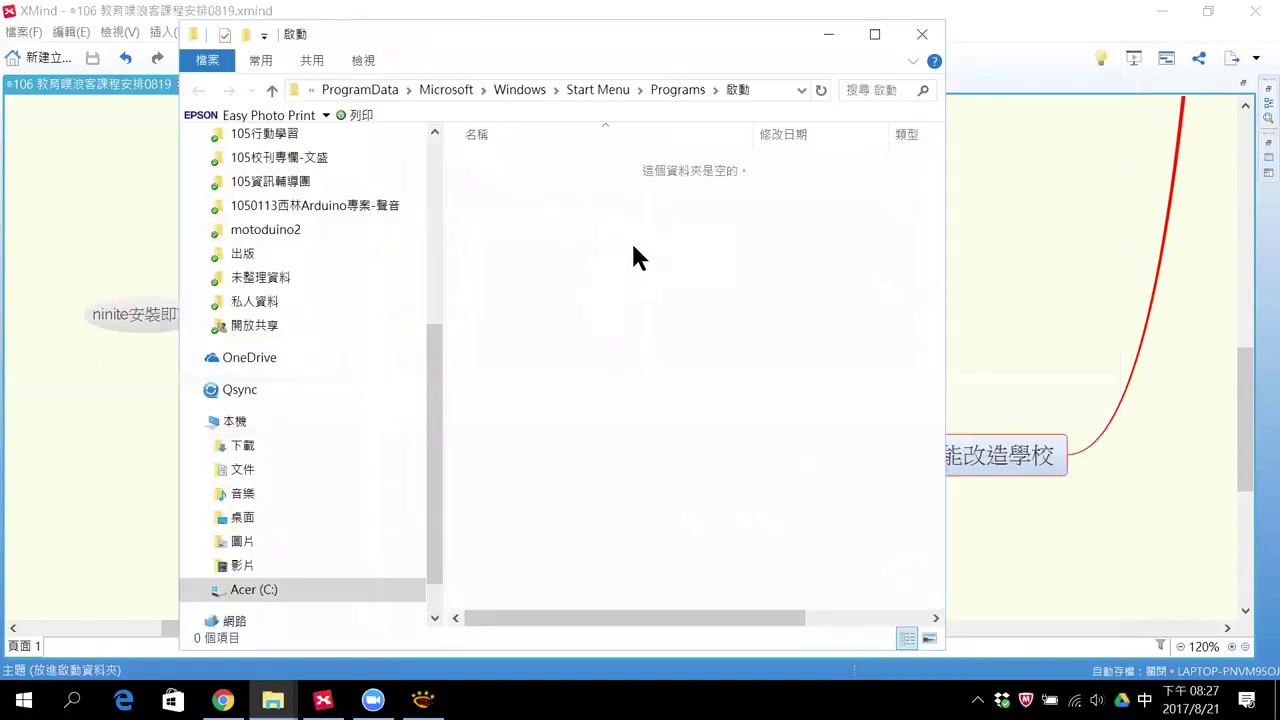
{"action": "left_click", "coordinate": [1161, 12]}
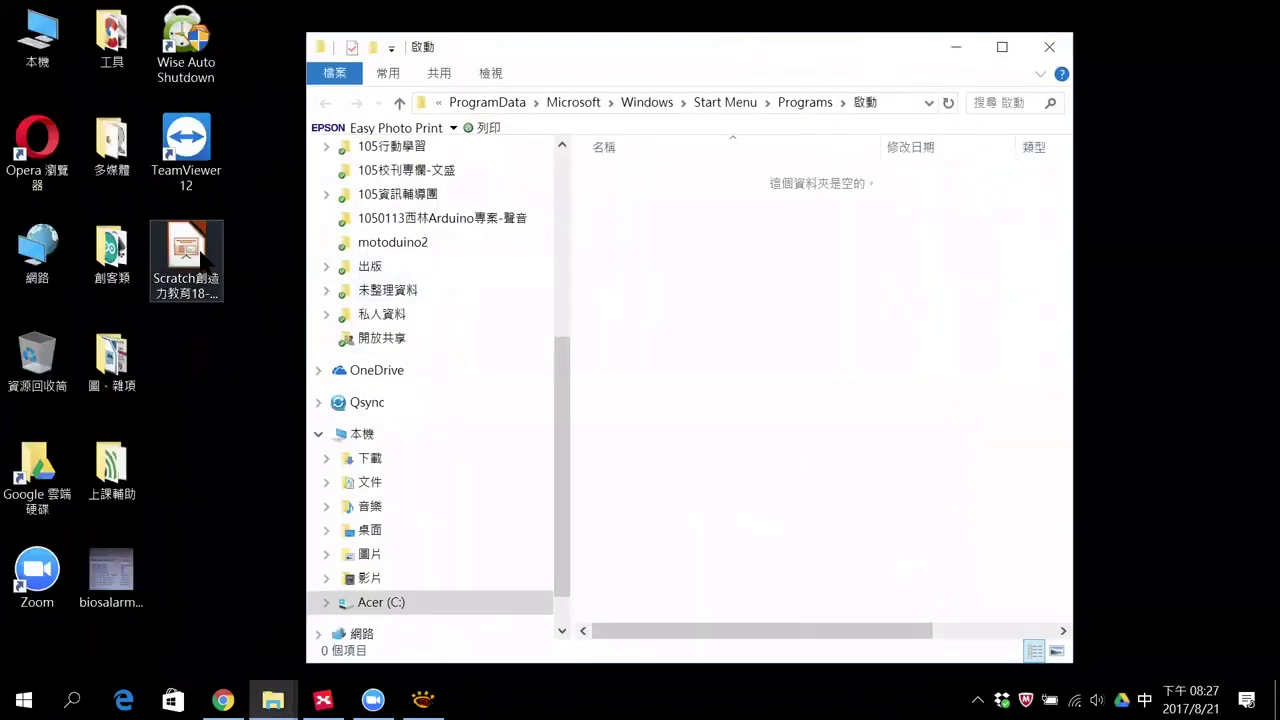
{"action": "left_click", "coordinate": [192, 268]}
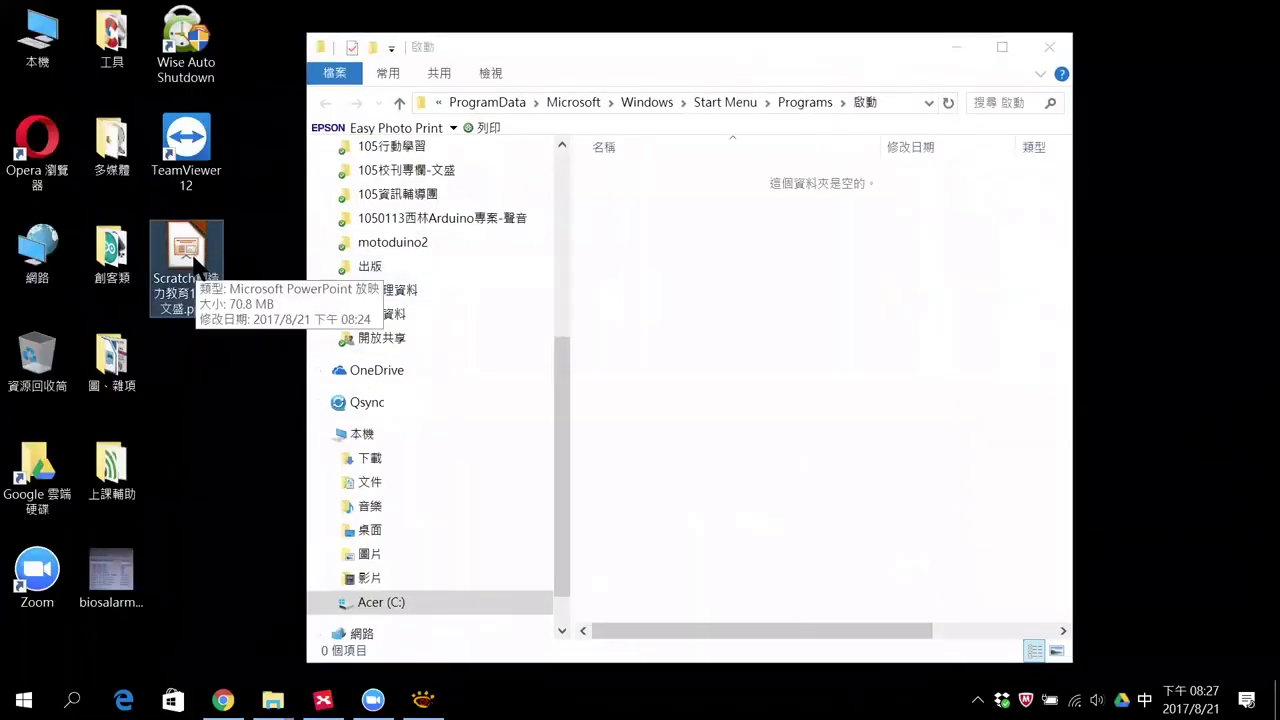
{"action": "mouse_move", "coordinate": [192, 269]}
{"action": "left_mouse_down"}
{"action": "mouse_move", "coordinate": [386, 285]}
{"action": "mouse_move", "coordinate": [654, 255]}
{"action": "mouse_move", "coordinate": [343, 262]}
{"action": "mouse_move", "coordinate": [612, 234]}
{"action": "mouse_move", "coordinate": [185, 265]}
{"action": "left_mouse_up"}
{"action": "right_click", "coordinate": [189, 264]}
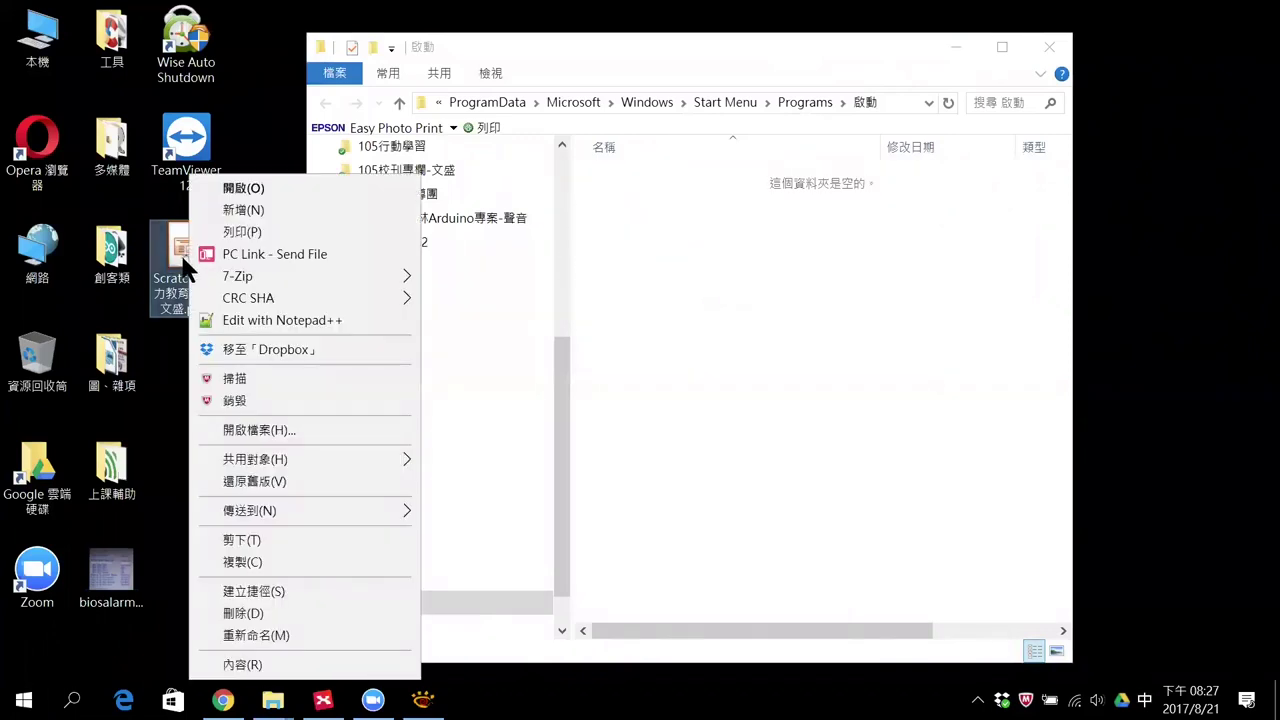
{"action": "left_click", "coordinate": [230, 591]}
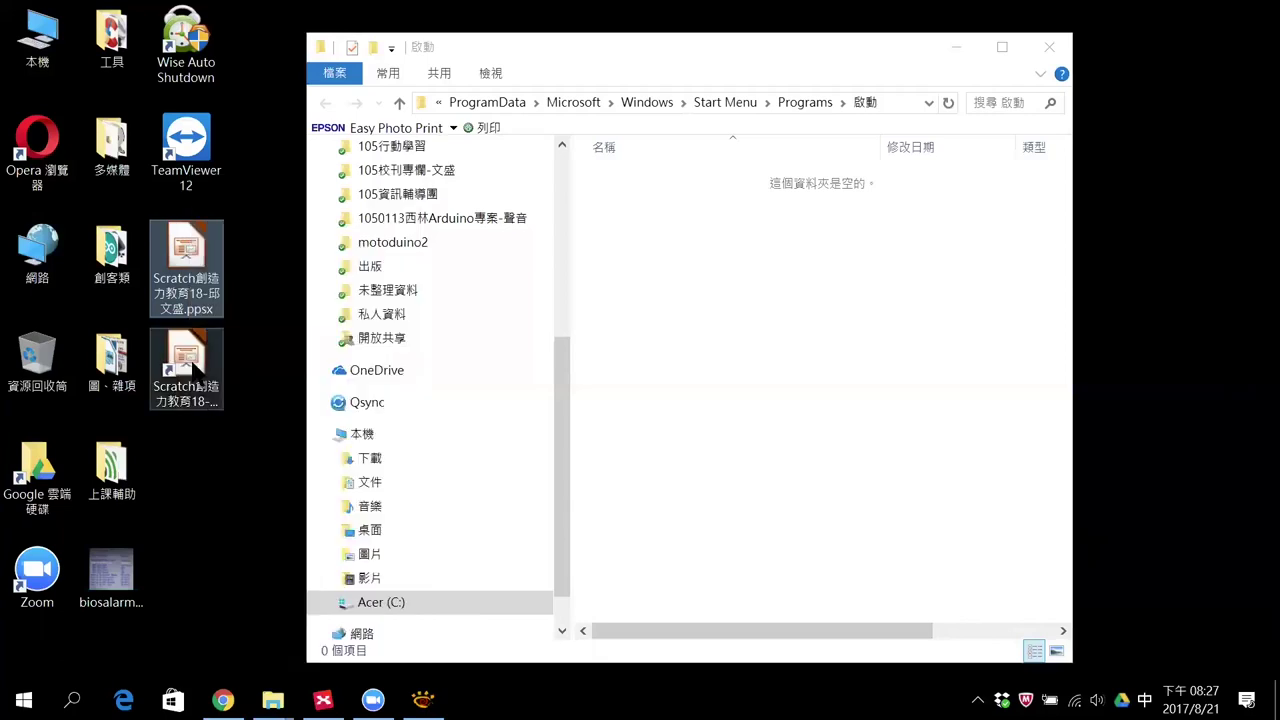
{"action": "left_click_drag", "start_coordinate": [186, 368], "coordinate": [627, 212]}
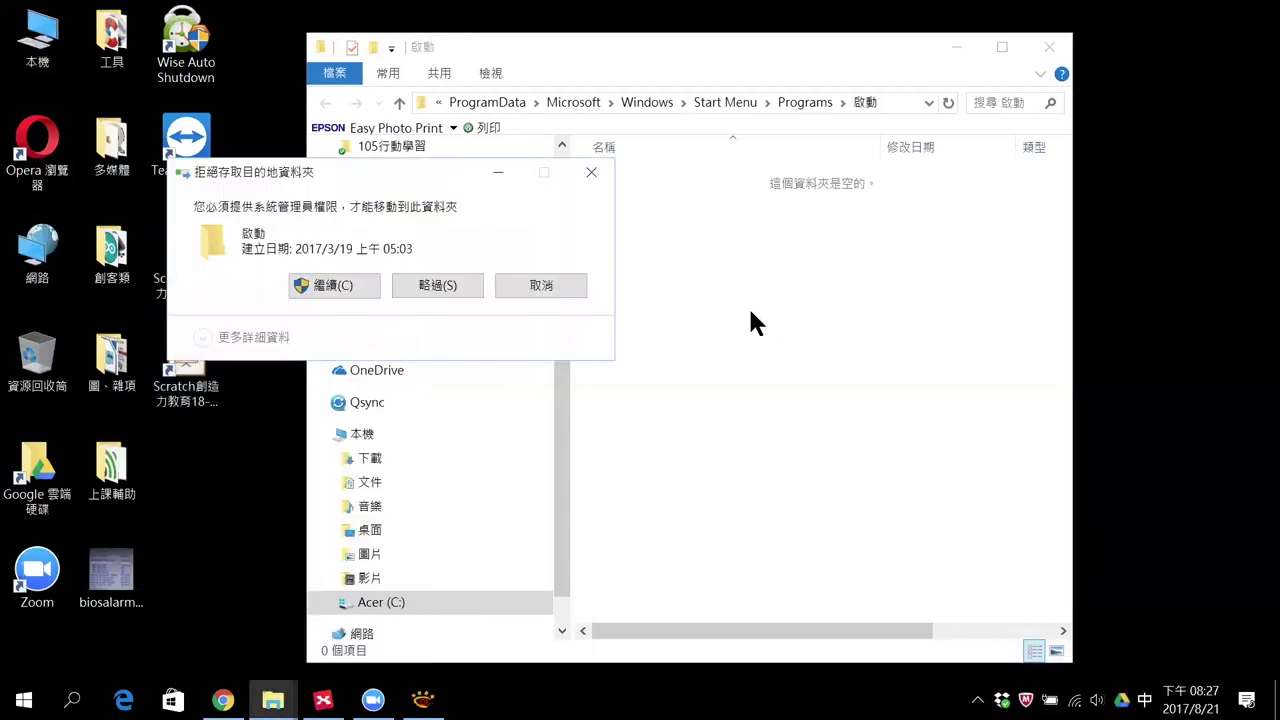
{"action": "left_click", "coordinate": [352, 287]}
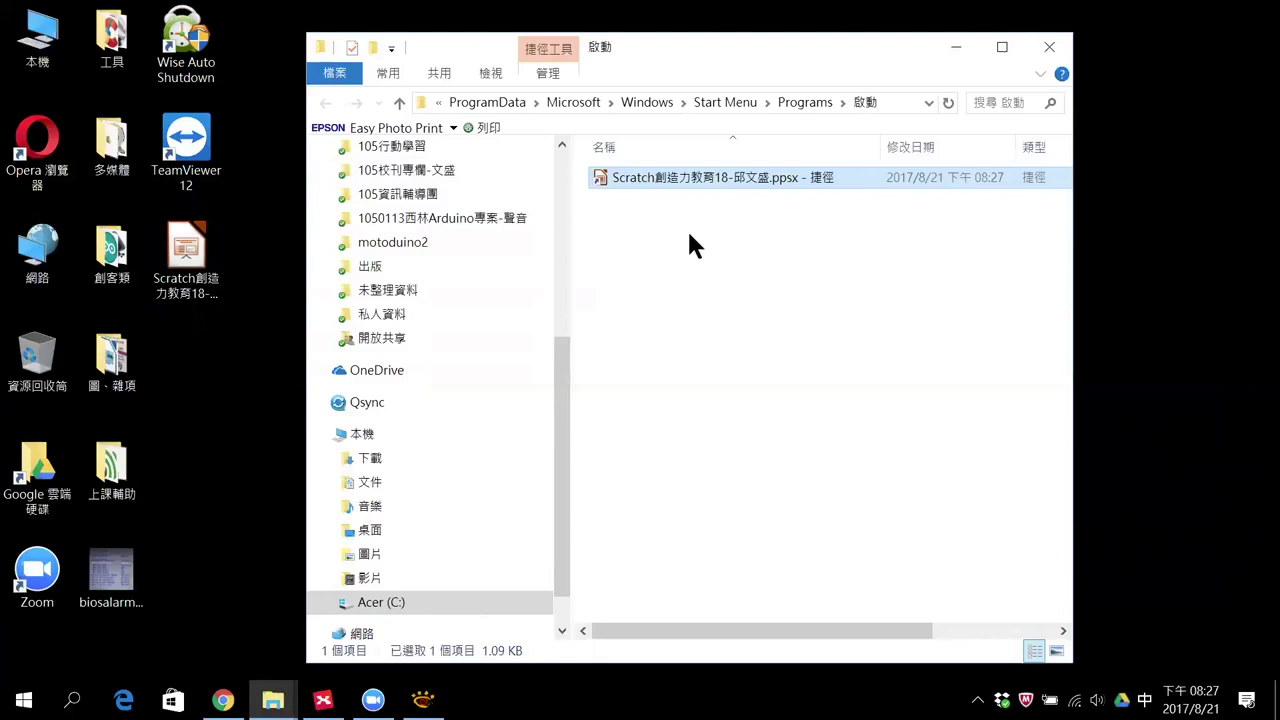
{"action": "left_click", "coordinate": [195, 258]}
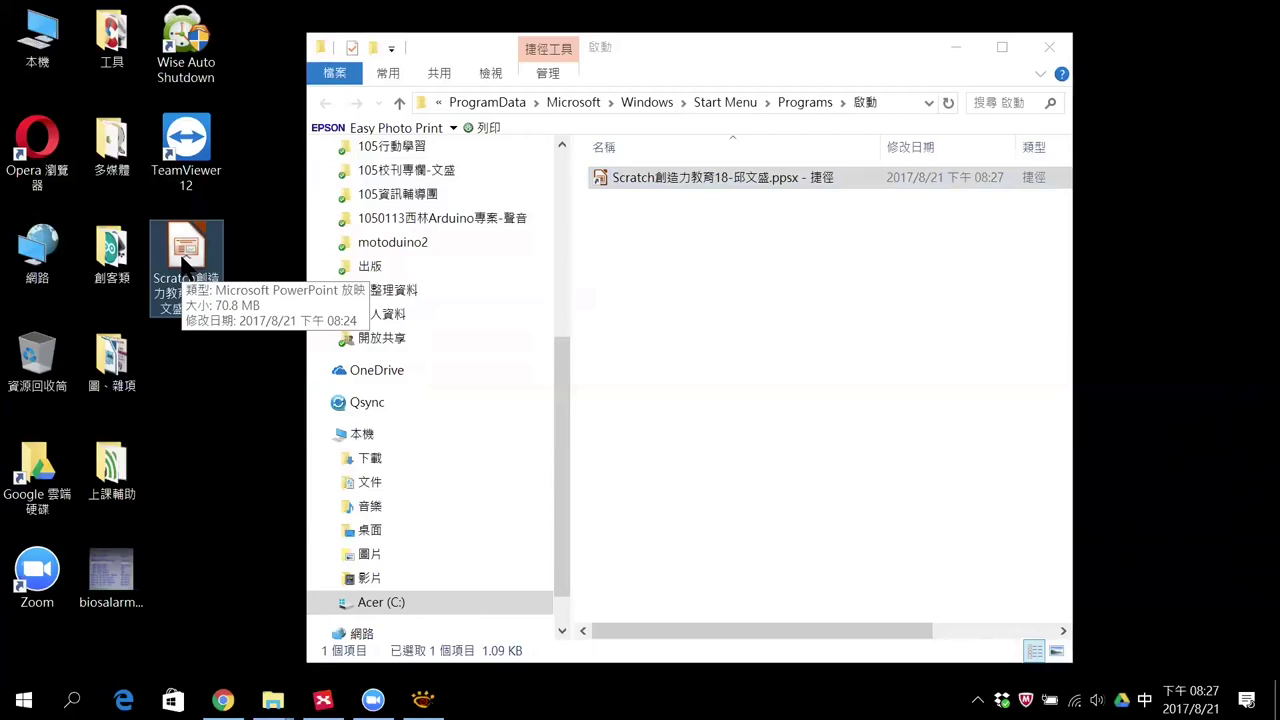
{"action": "left_click", "coordinate": [646, 184]}
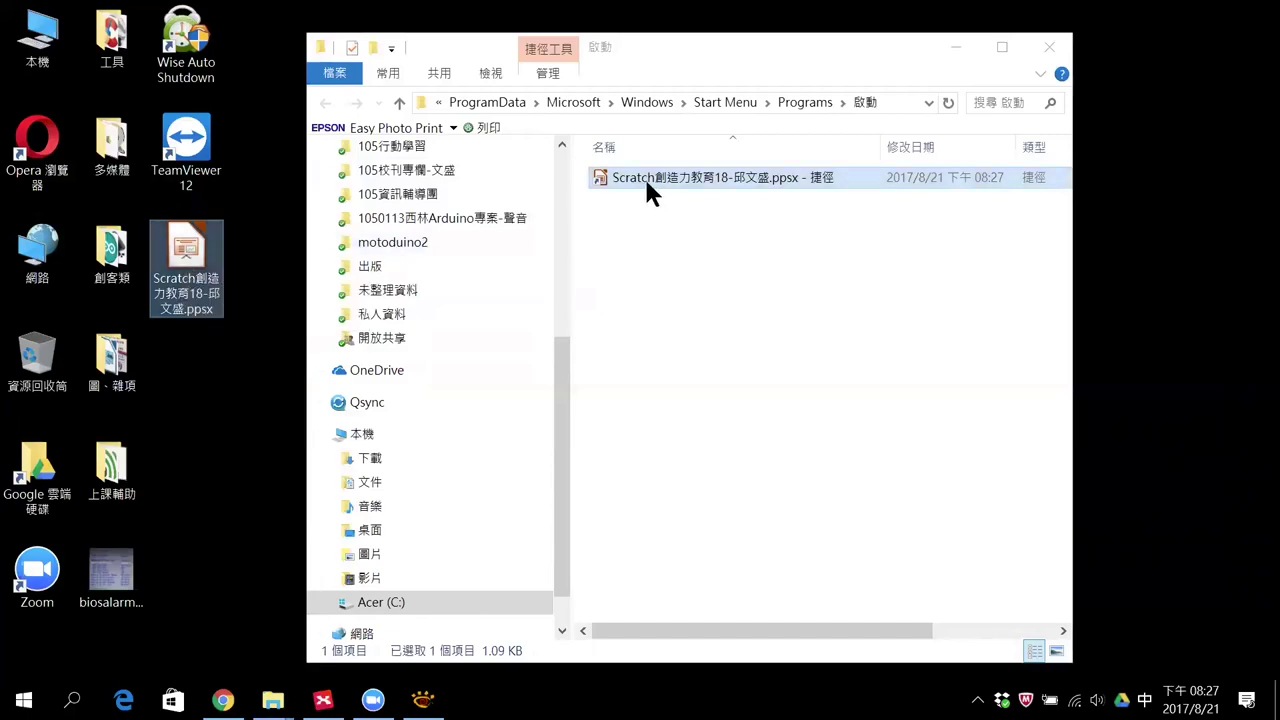
{"action": "left_click", "coordinate": [665, 262]}
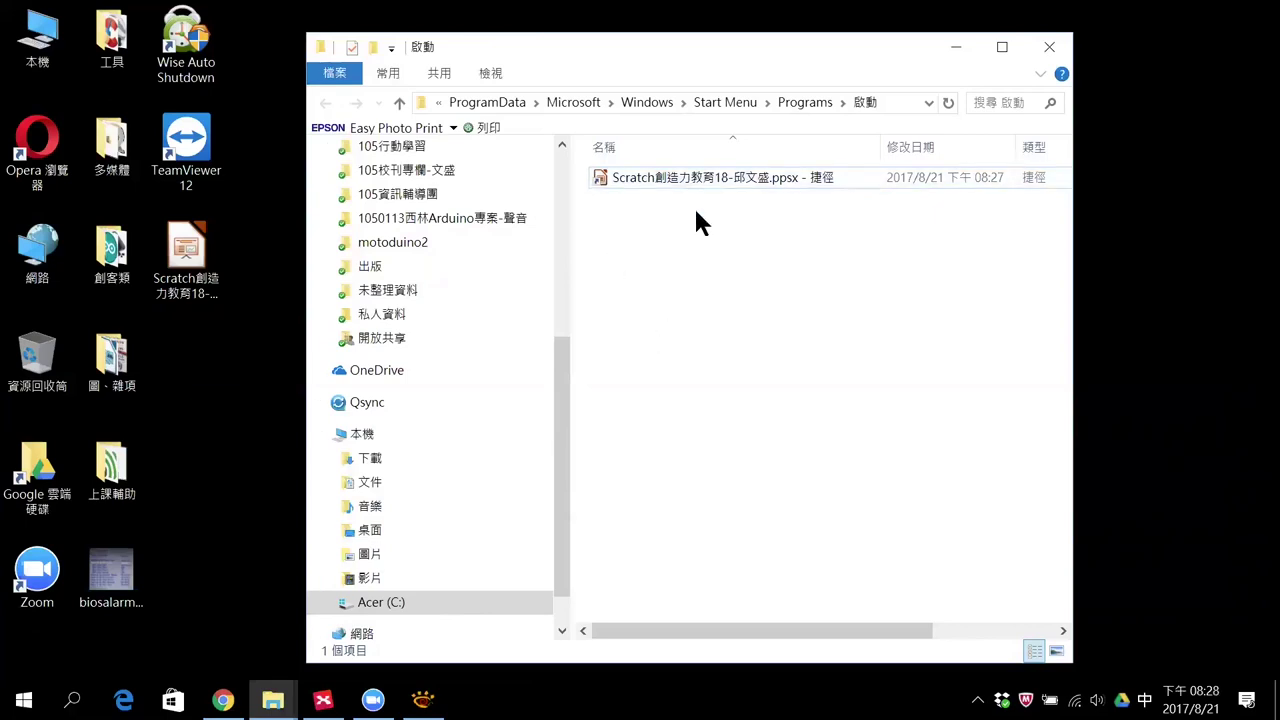
Step: Launch TeamViewer 12 from the desktop, re-enter the saved partner ID, and try to connect to that computer for 遠端控制
{"action": "left_click", "coordinate": [205, 150]}
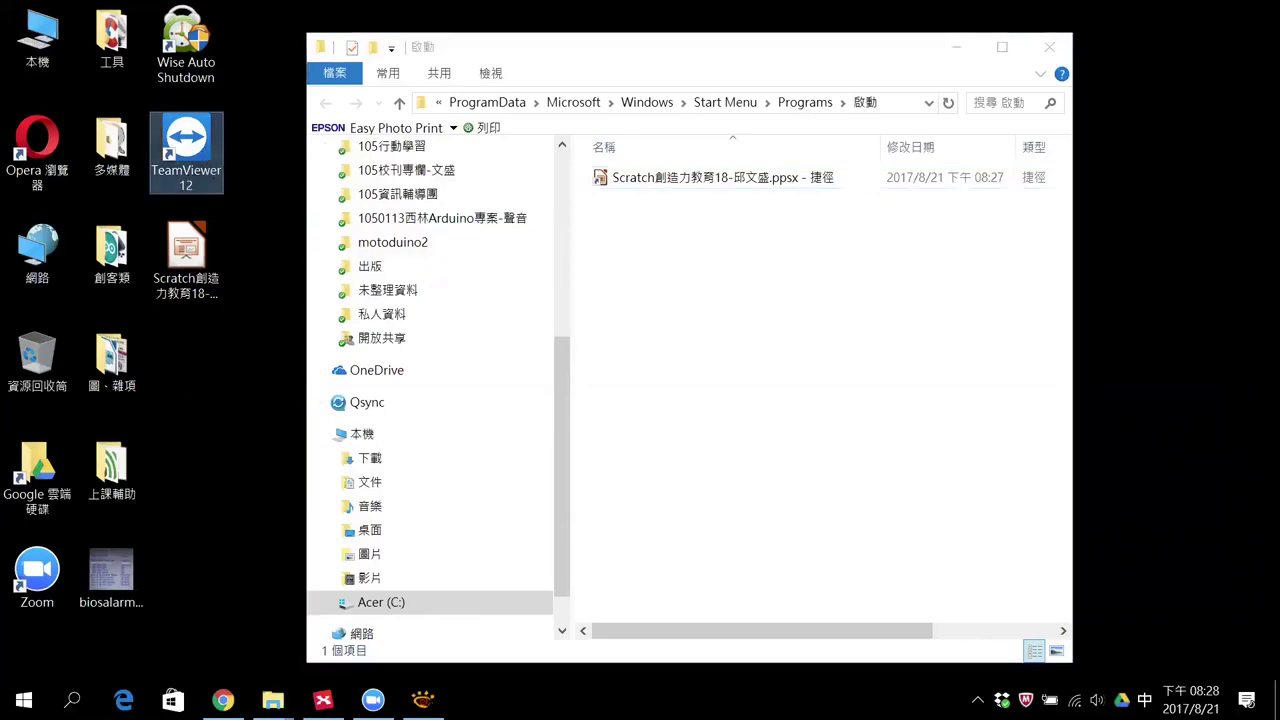
{"action": "double_click", "coordinate": [205, 170]}
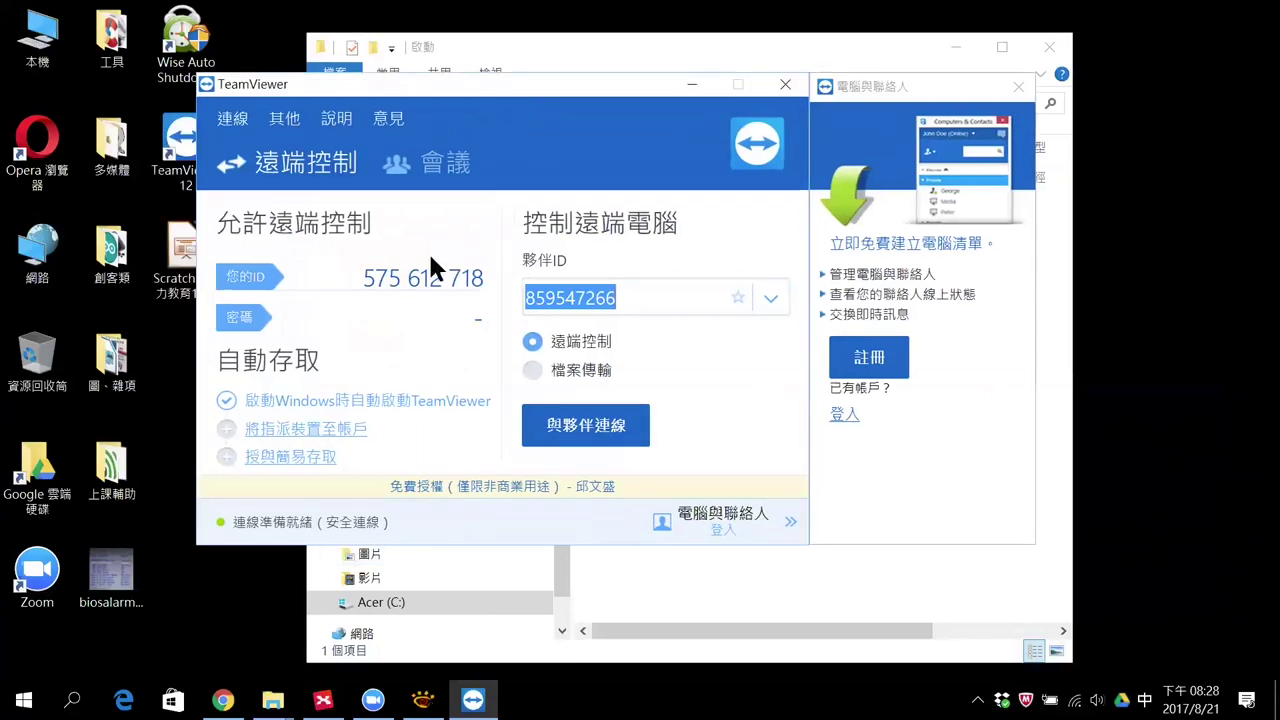
{"action": "left_click", "coordinate": [650, 299]}
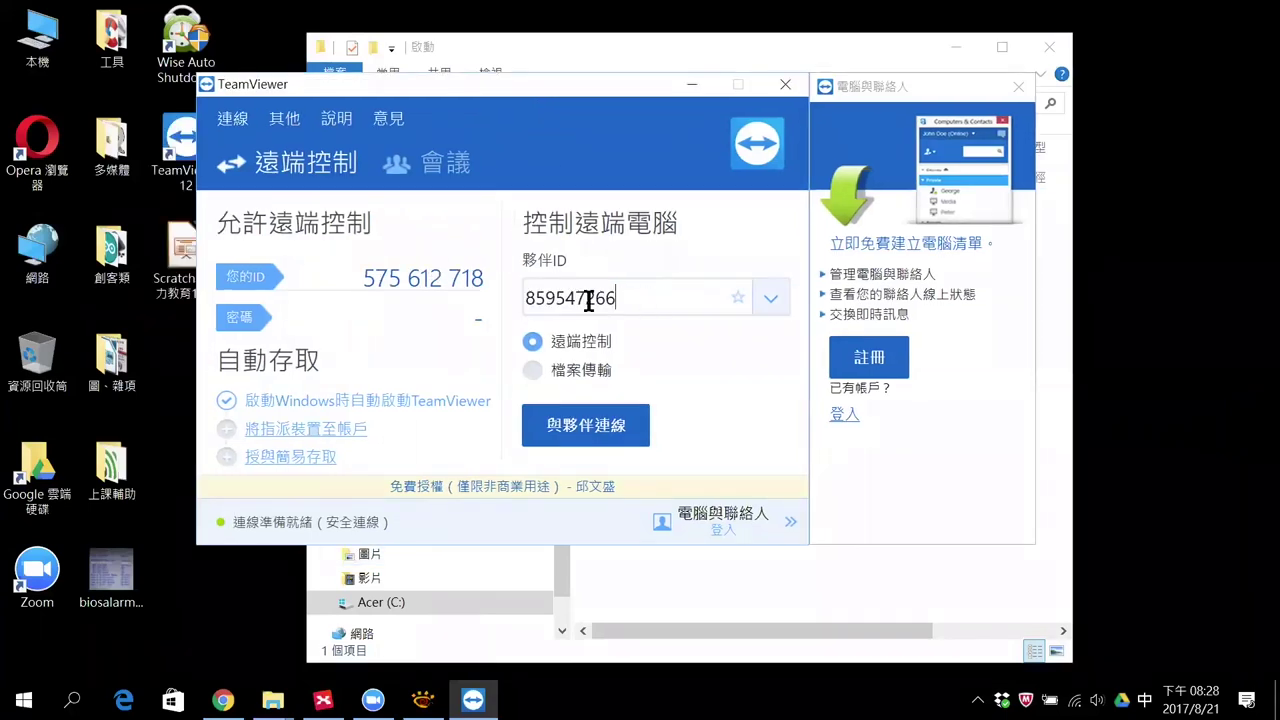
{"action": "double_click", "coordinate": [589, 299]}
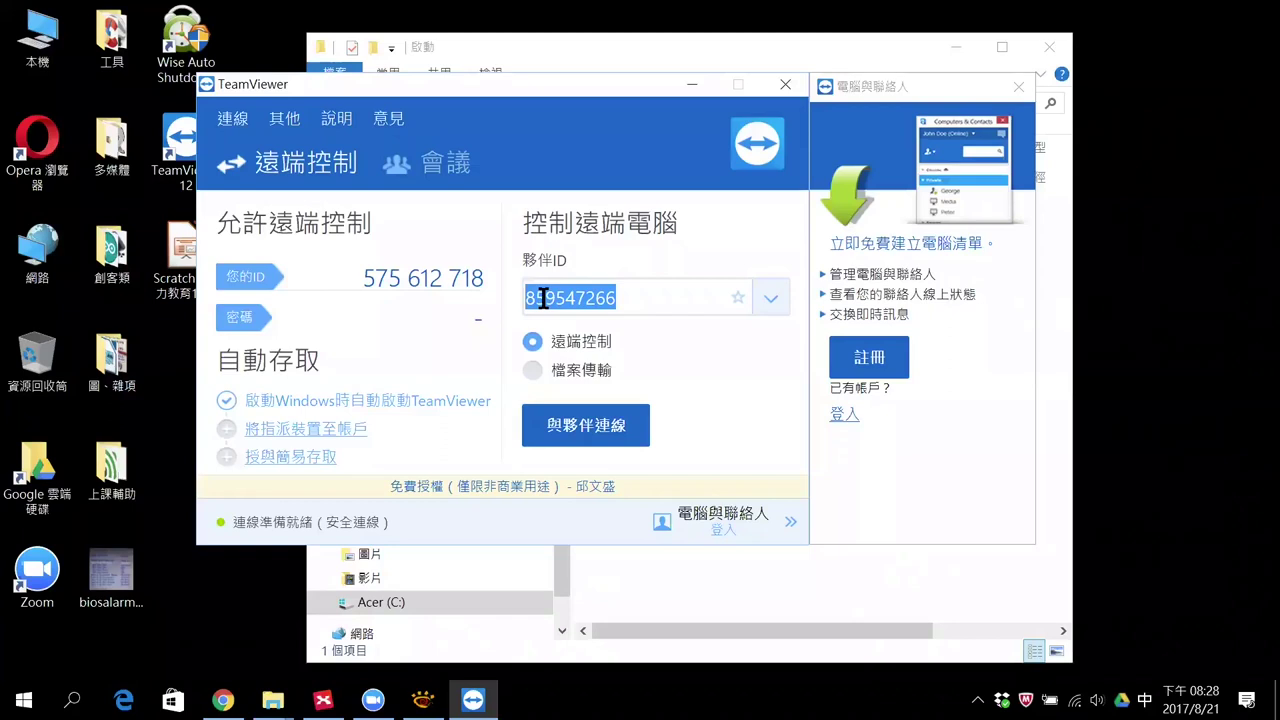
{"action": "key", "text": "shift"}
{"action": "key", "text": "BackSpace"}
{"action": "type", "text": "8"}
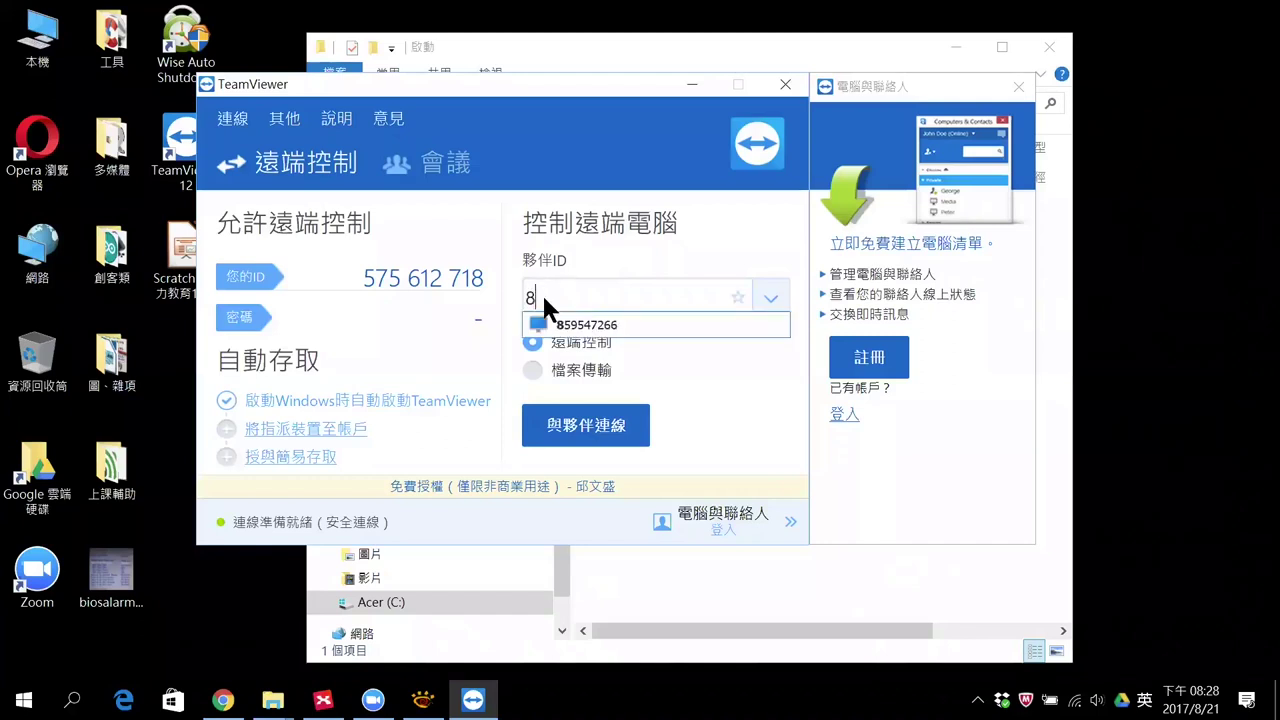
{"action": "left_click", "coordinate": [576, 318]}
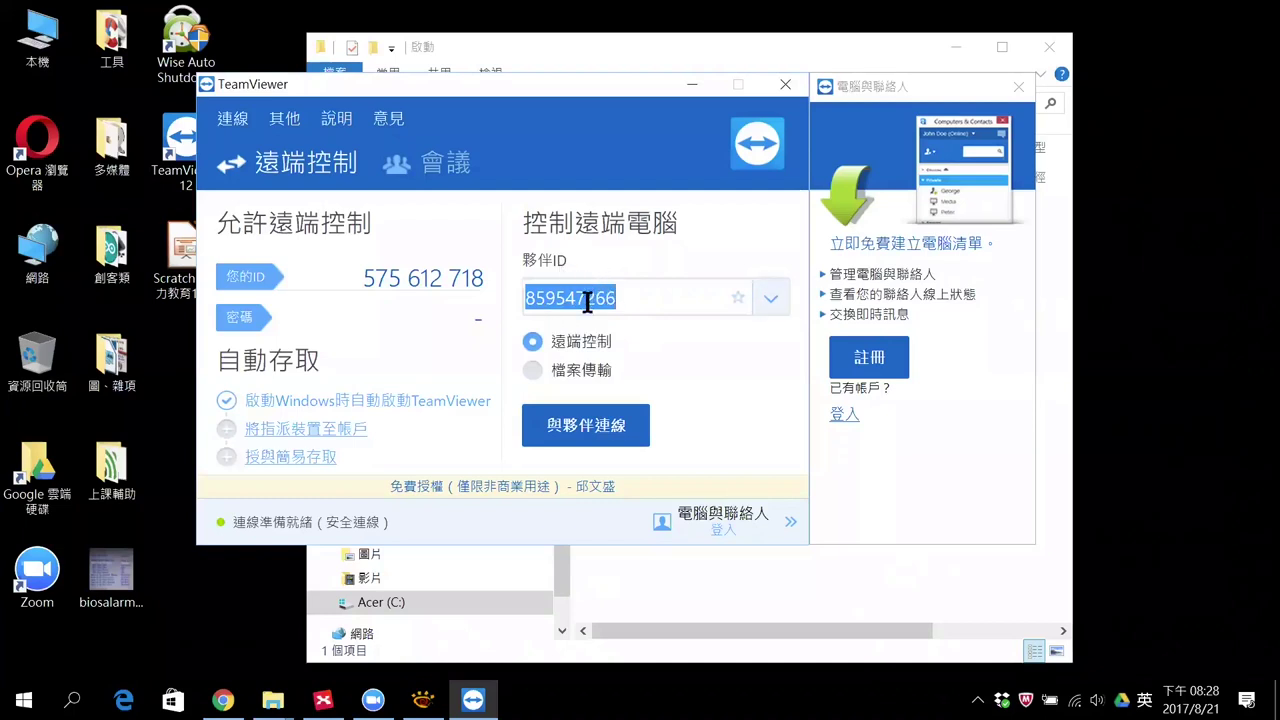
{"action": "left_click", "coordinate": [586, 427]}
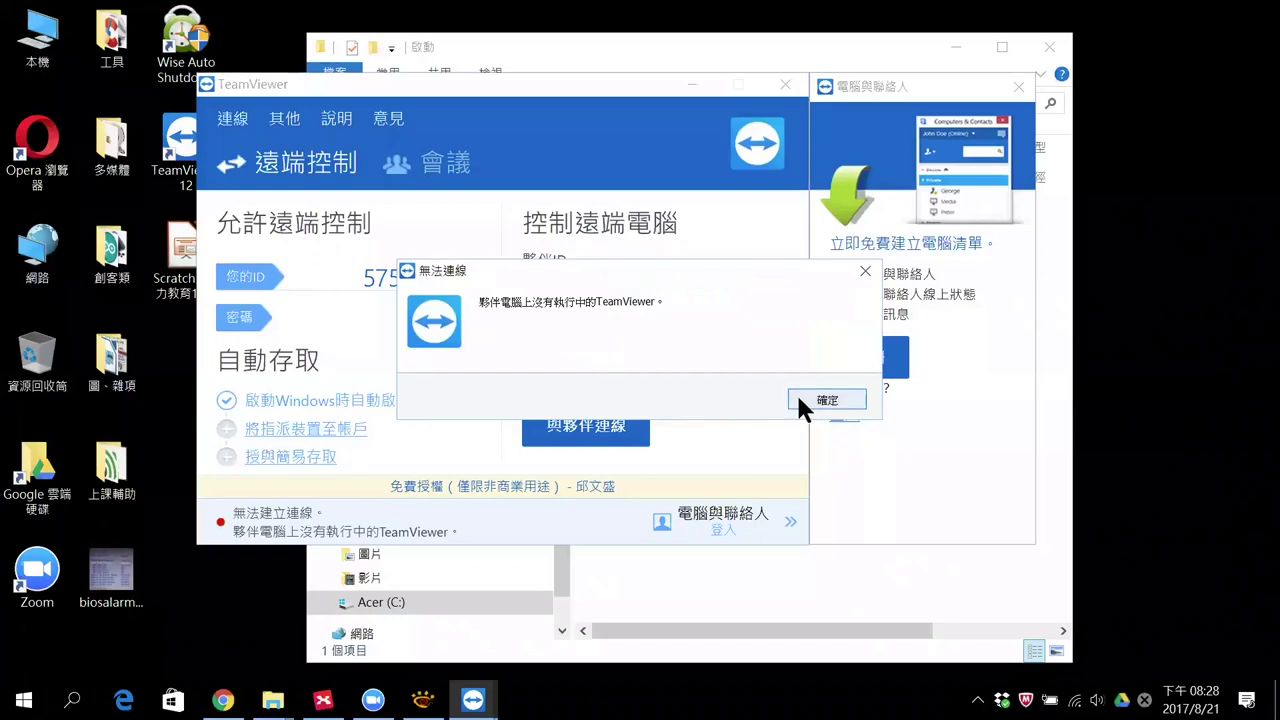
Step: Dismiss the failed connection notice, reconnect to the partner computer for 遠端控制, and log in with the partner's TeamViewer password
{"action": "left_click", "coordinate": [797, 402]}
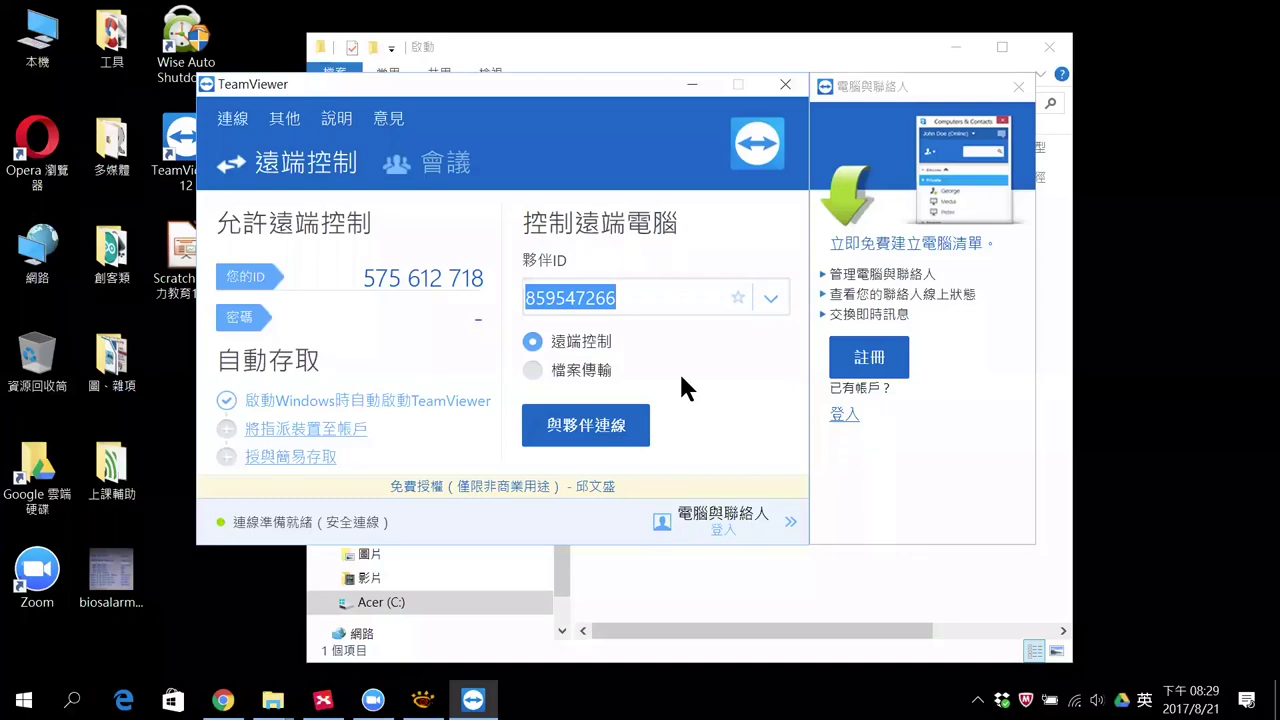
{"action": "right_click", "coordinate": [245, 347]}
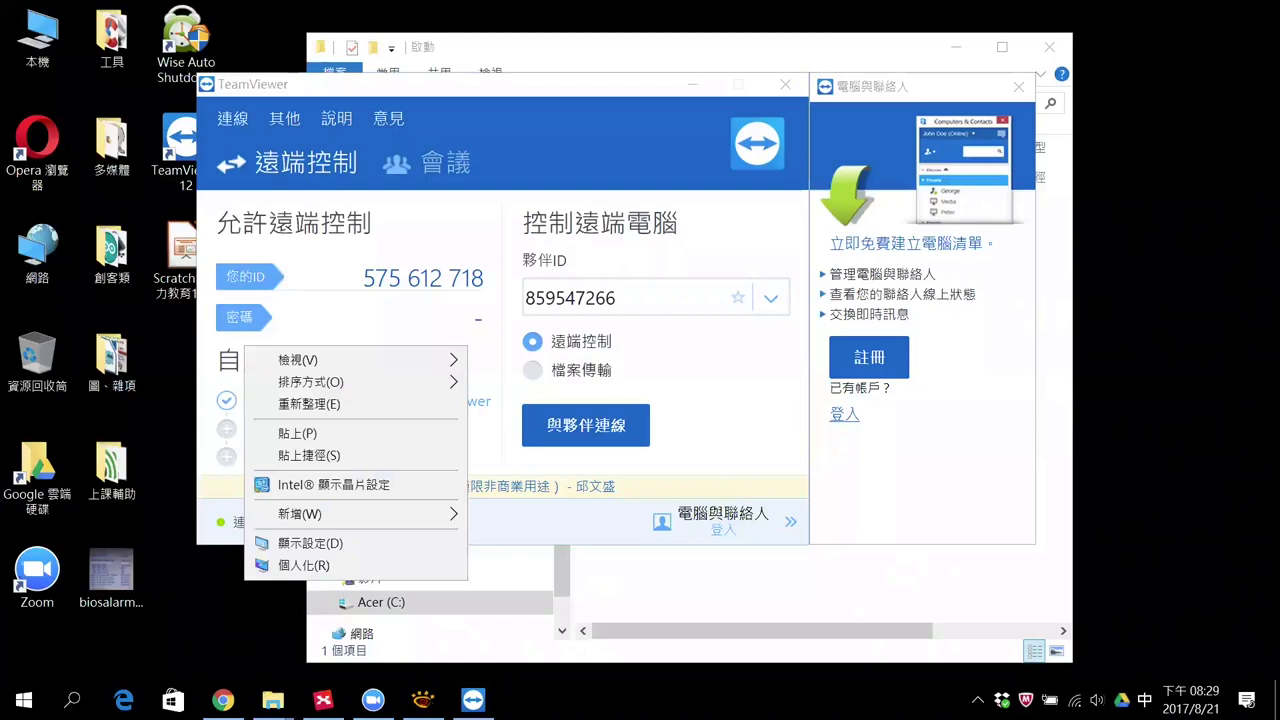
{"action": "key", "text": "Escape"}
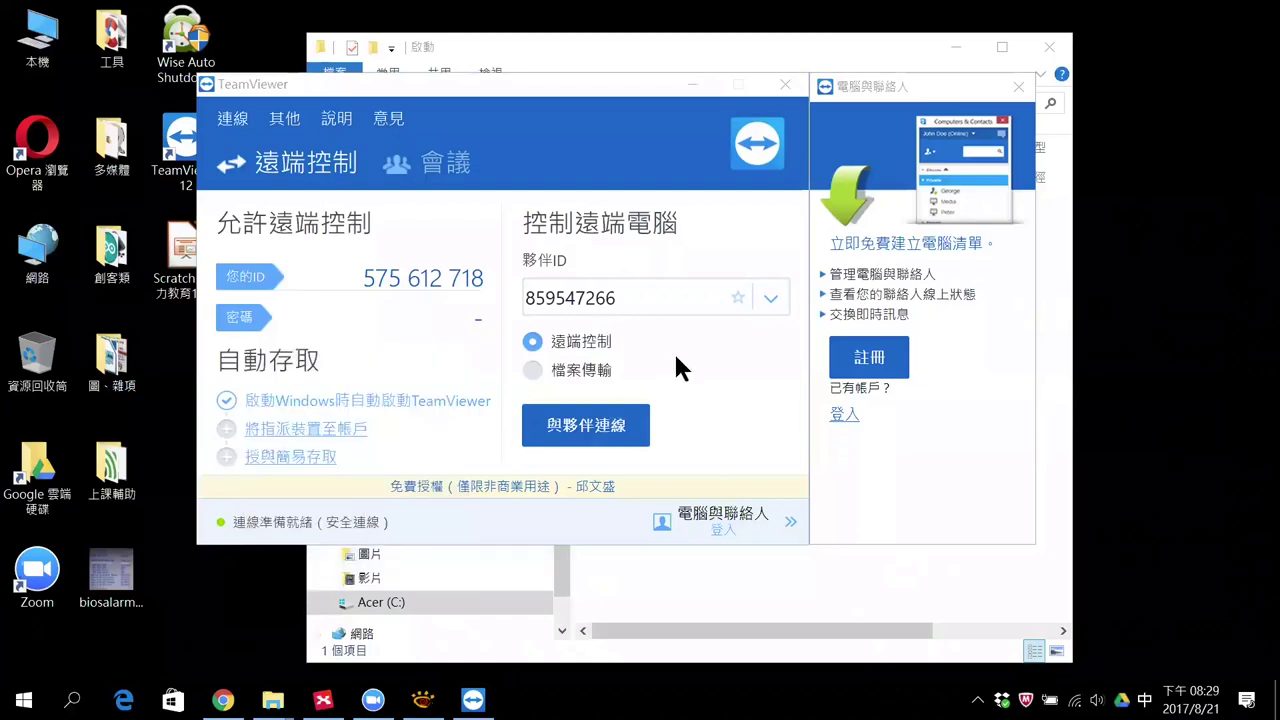
{"action": "left_click", "coordinate": [590, 420]}
{"action": "left_click", "coordinate": [590, 420]}
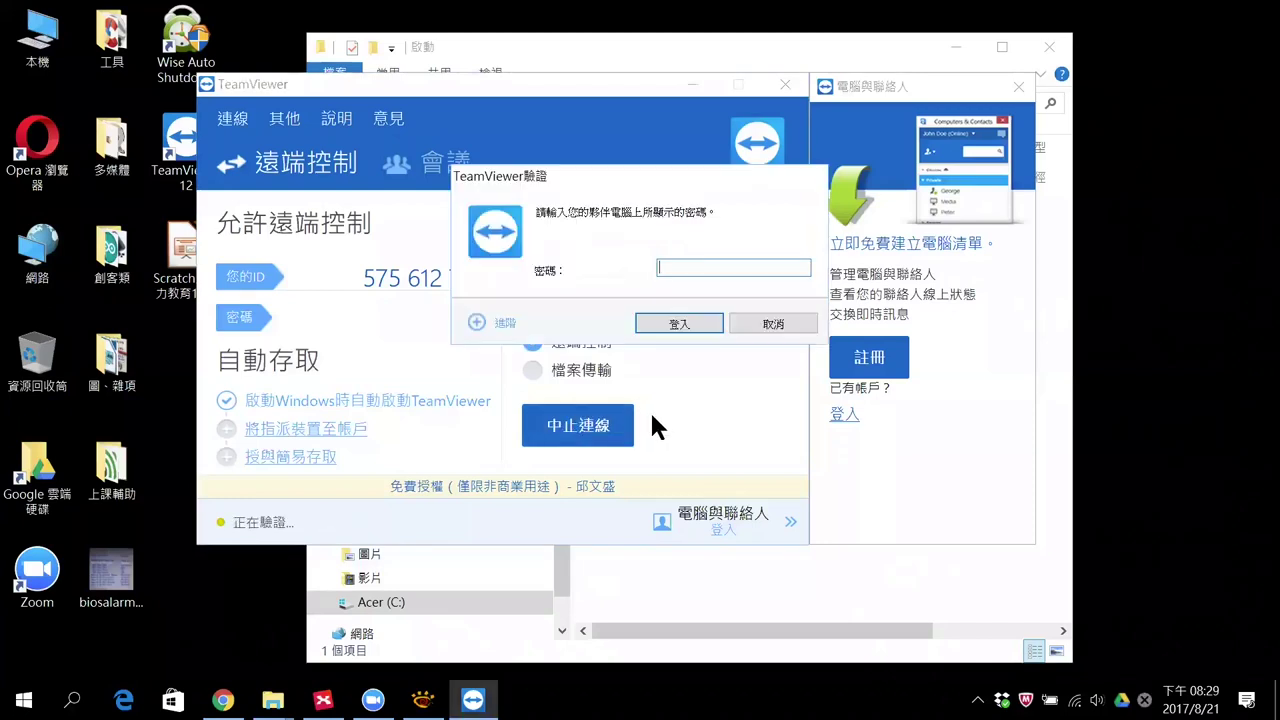
{"action": "left_click", "coordinate": [711, 266]}
{"action": "type", "text": "••••••••"}
{"action": "key", "text": "Return"}
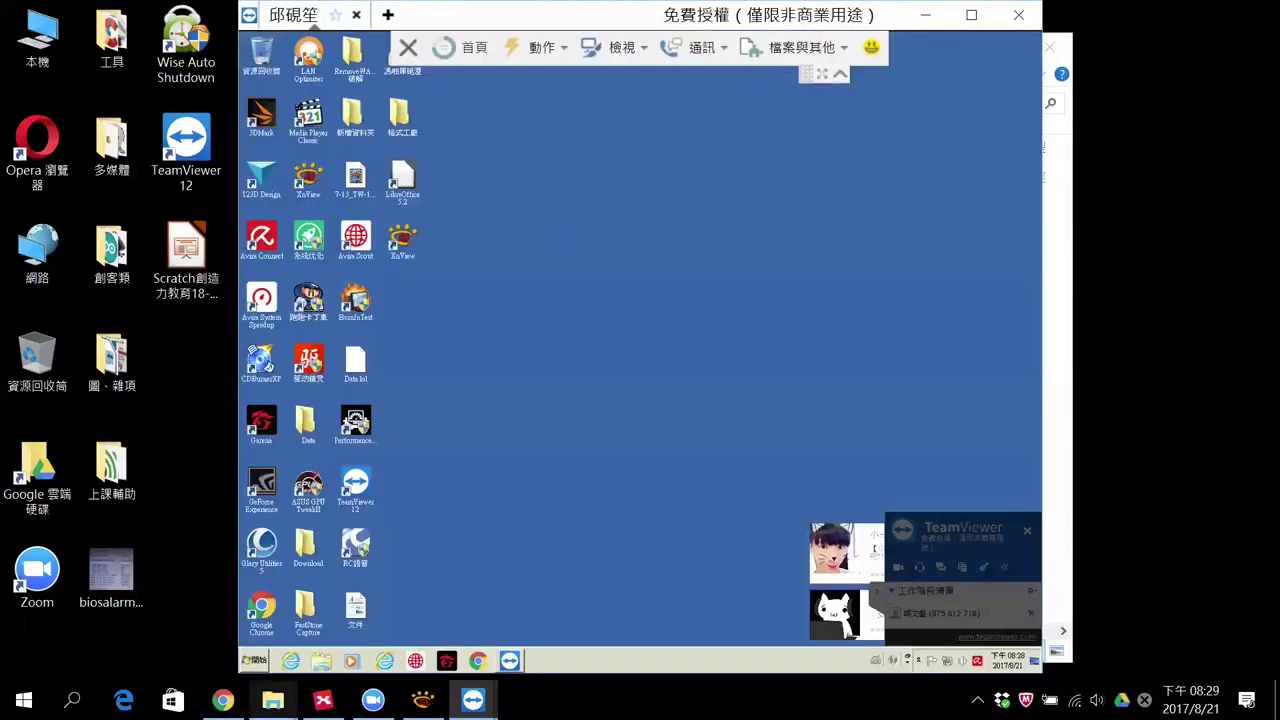
Step: On the remote computer, find the 啟動 folder among all programs and open it in its own window
{"action": "left_click", "coordinate": [262, 666]}
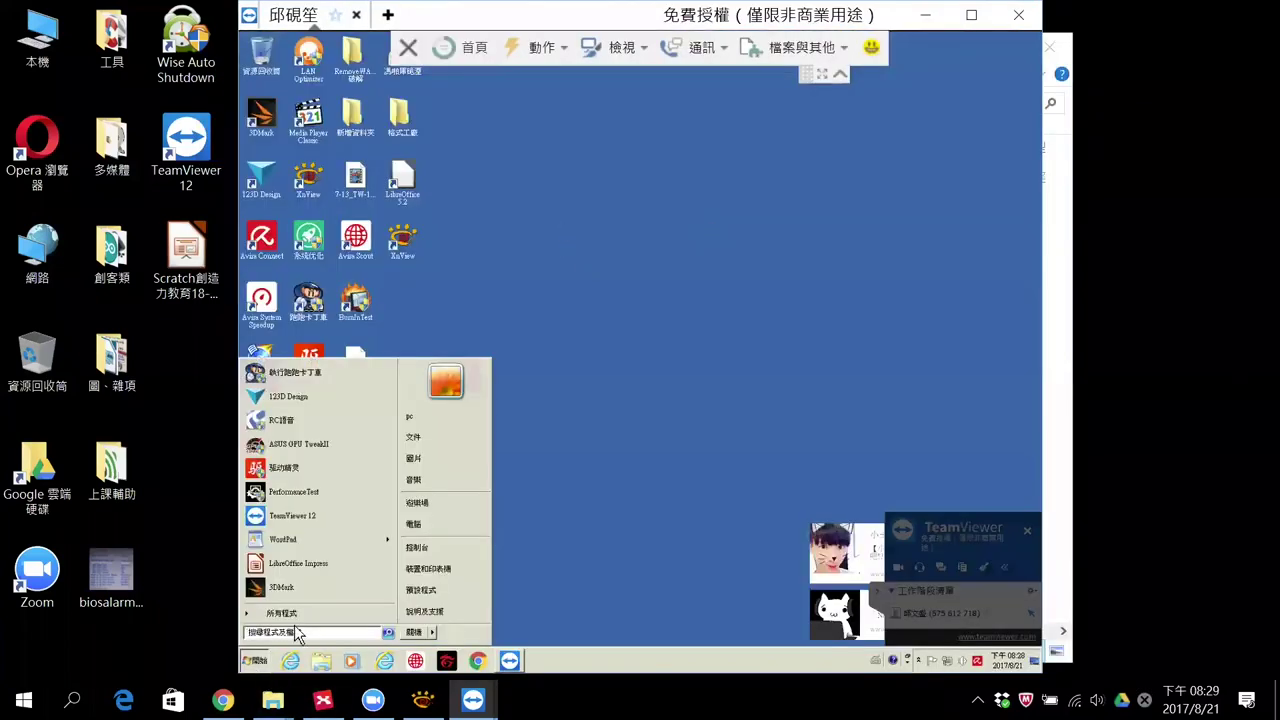
{"action": "left_click", "coordinate": [368, 616]}
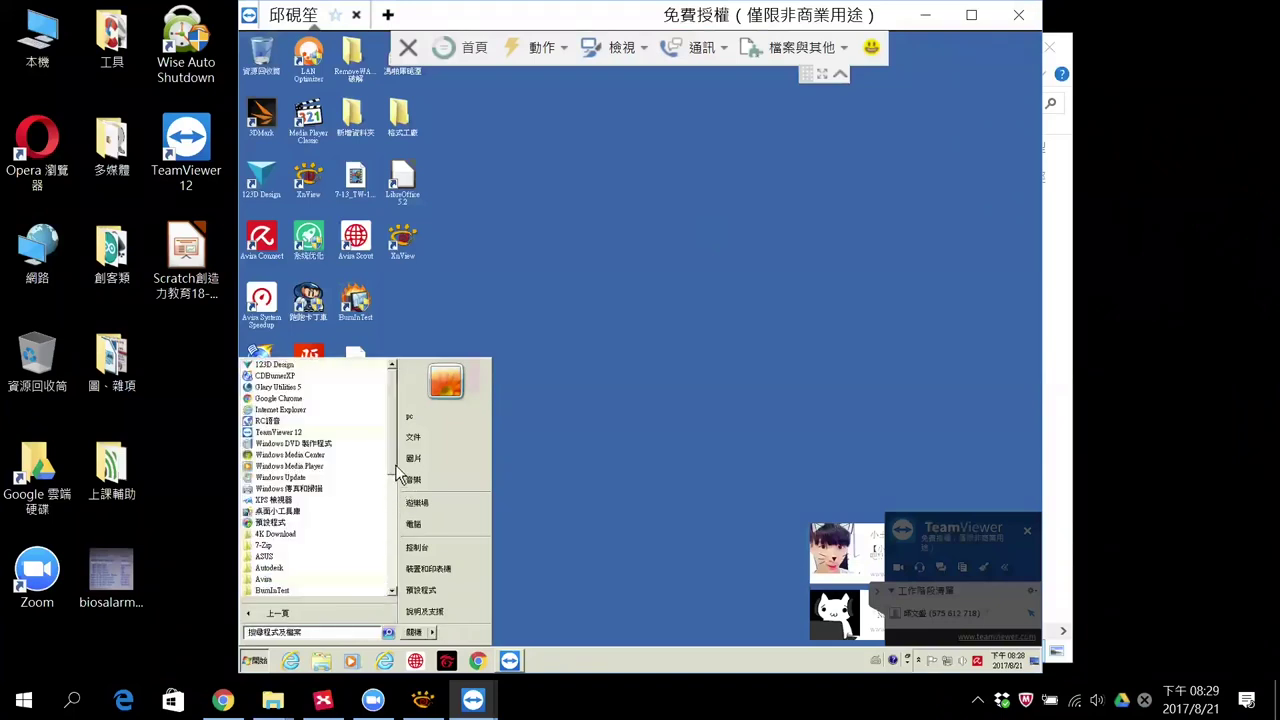
{"action": "left_click_drag", "start_coordinate": [396, 468], "coordinate": [392, 582]}
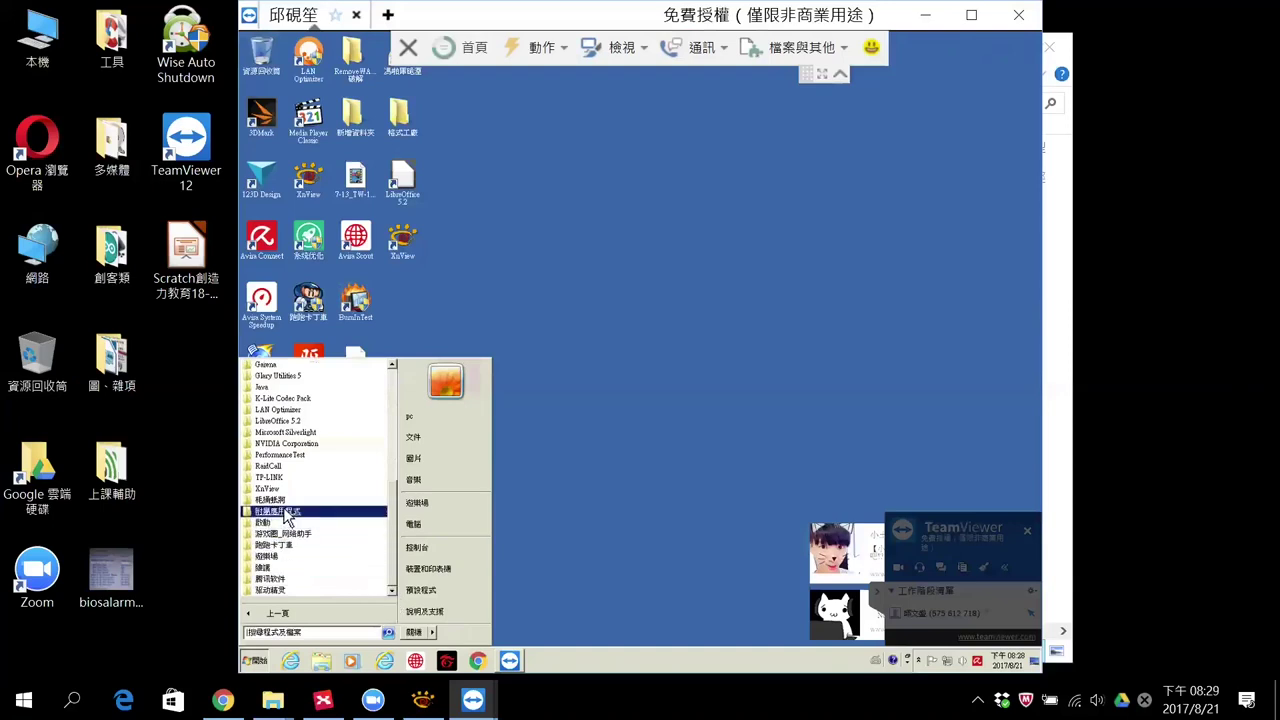
{"action": "left_click", "coordinate": [285, 512]}
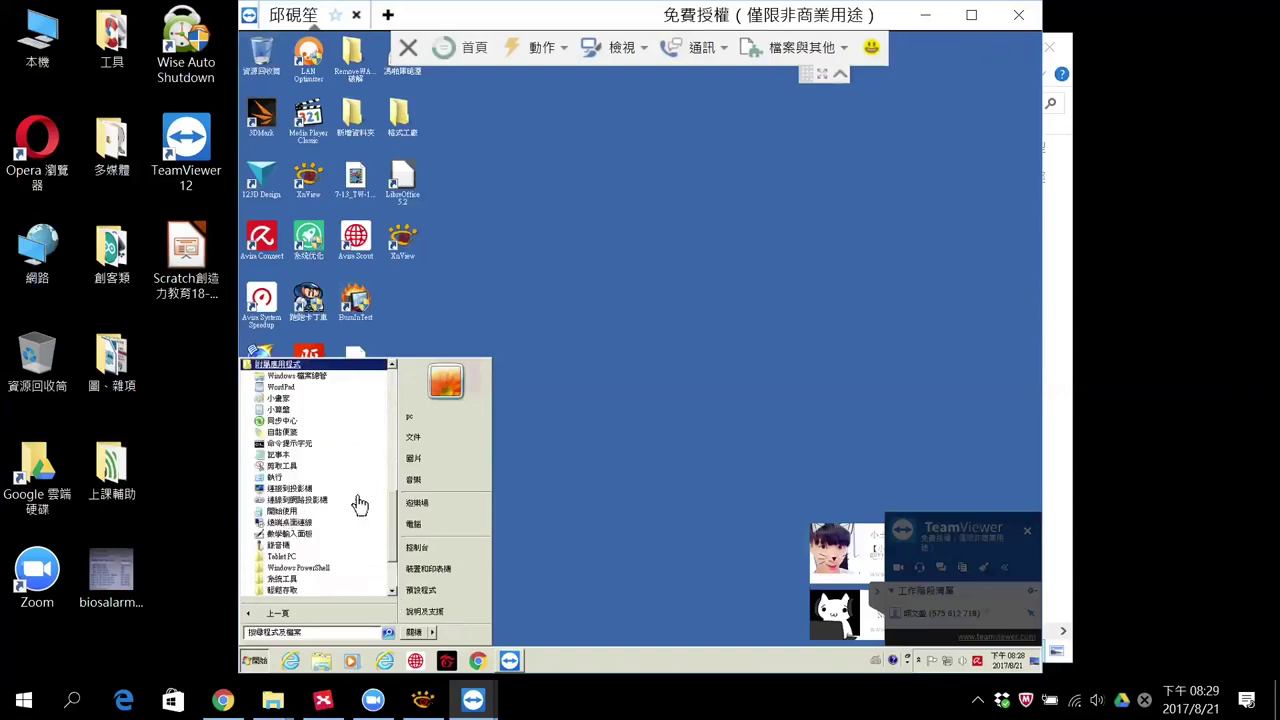
{"action": "scroll", "coordinate": [395, 510], "scroll_direction": "down", "scroll_amount": 2}
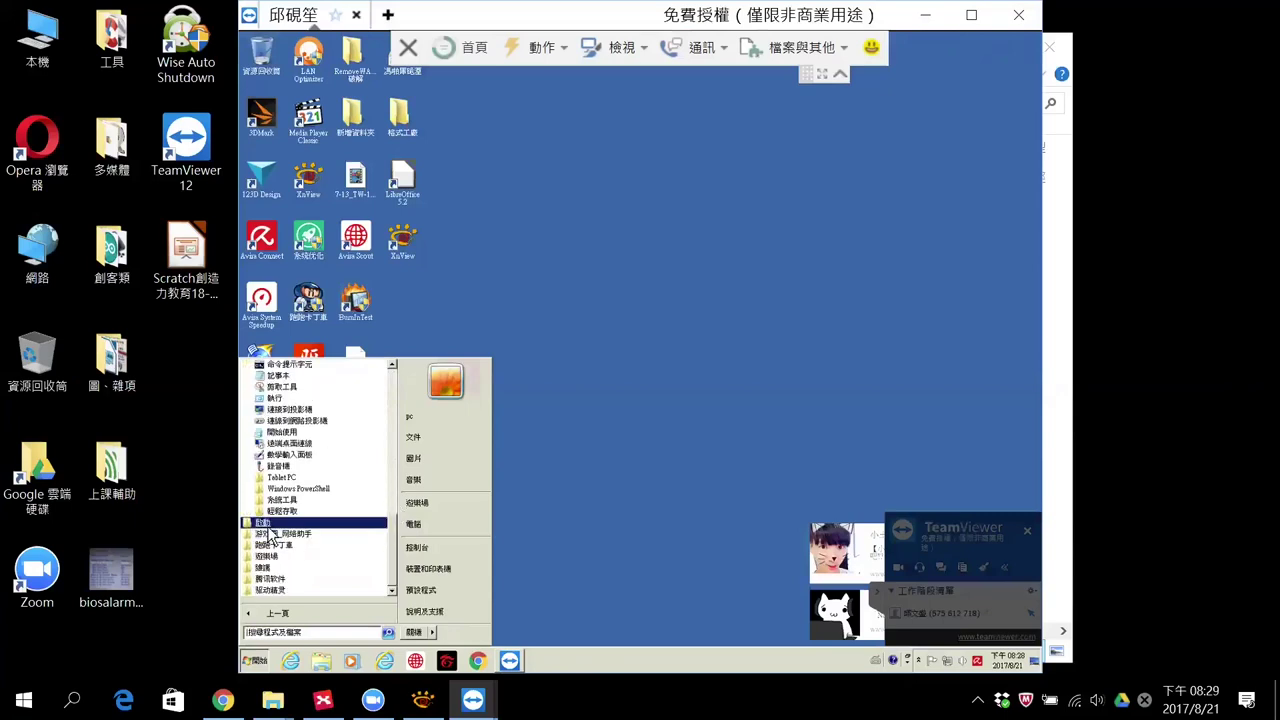
{"action": "left_click", "coordinate": [270, 525]}
{"action": "right_click", "coordinate": [296, 535]}
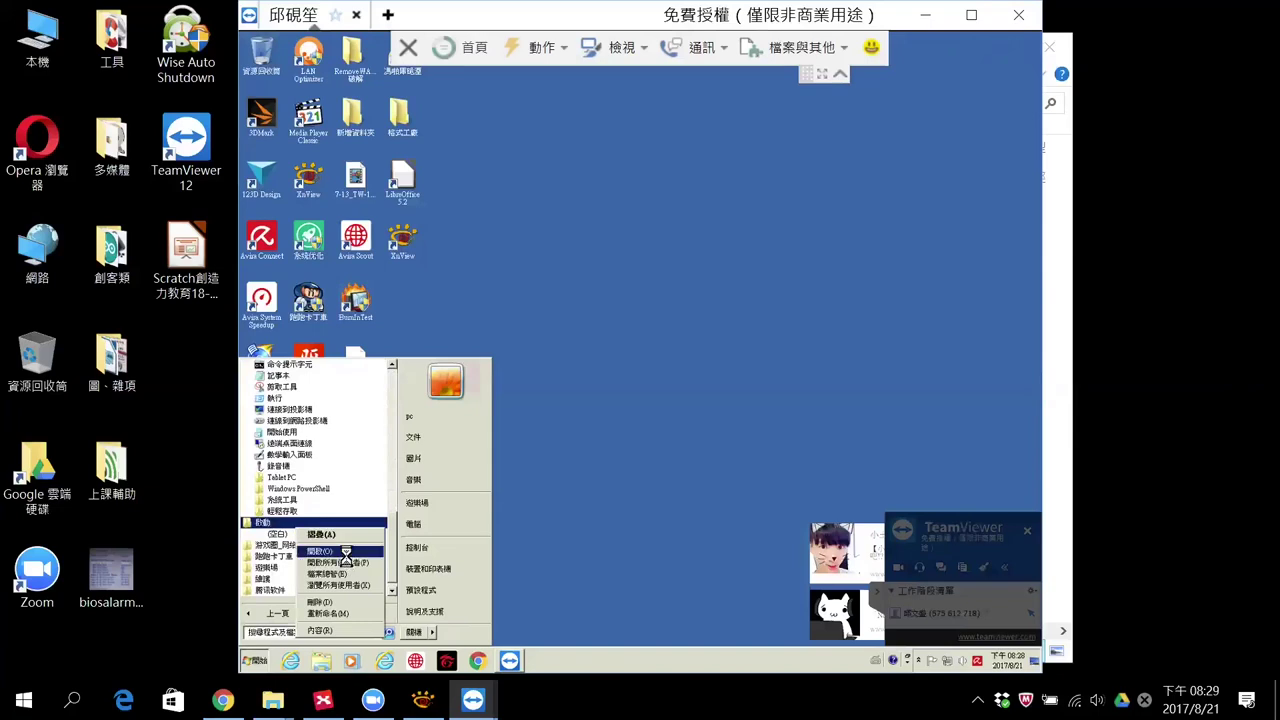
{"action": "left_click", "coordinate": [346, 553]}
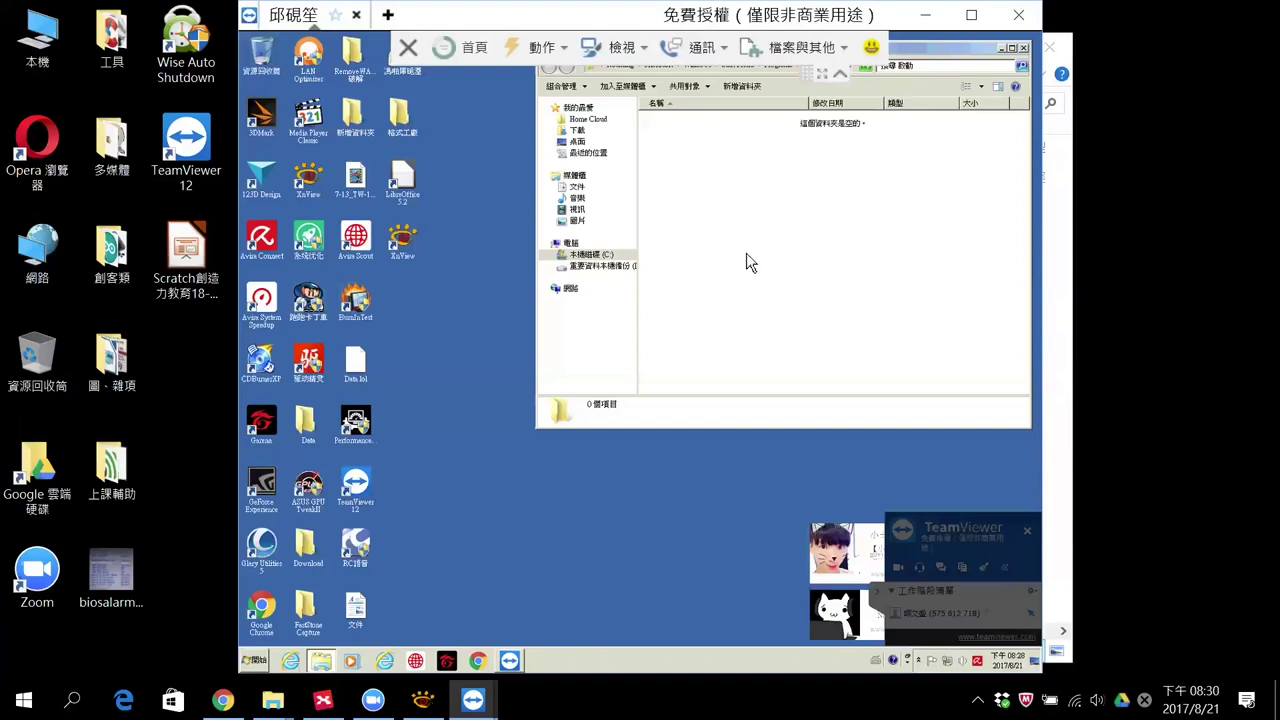
Step: Set the remote session aside to review the local startup folder and the XMind software requirements, and return to the remote desktop
{"action": "left_click", "coordinate": [925, 15]}
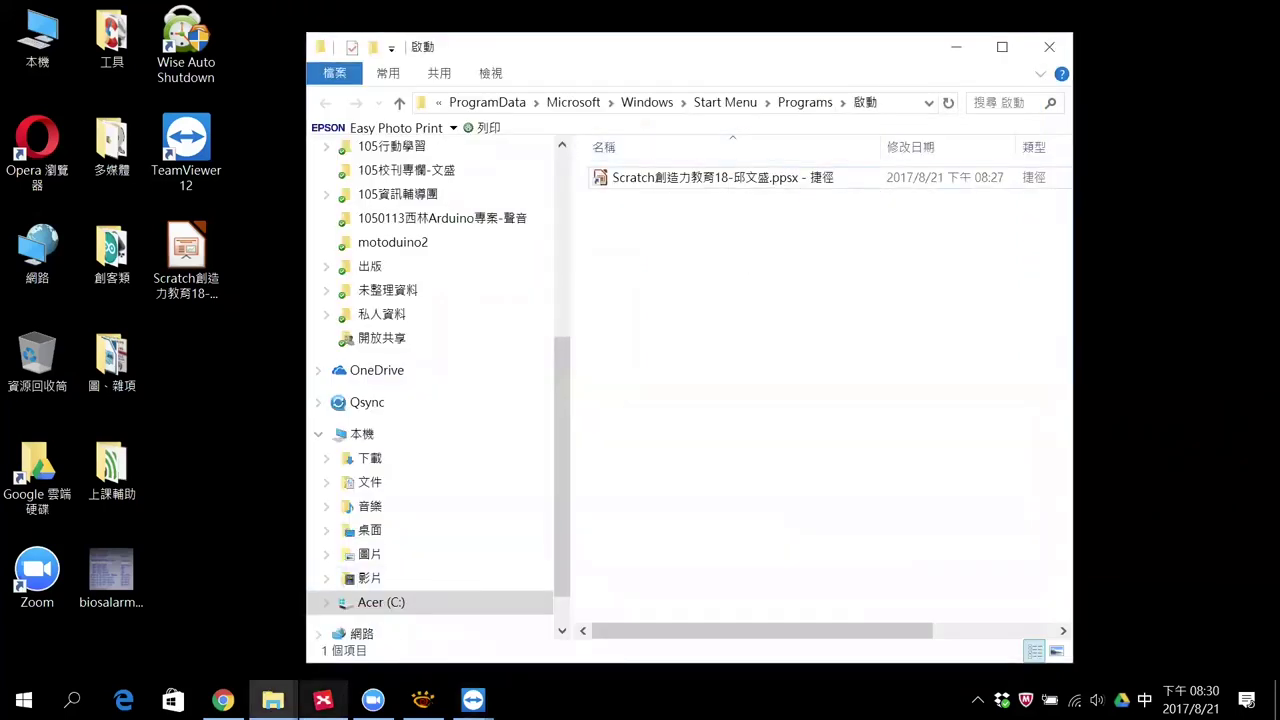
{"action": "left_click", "coordinate": [323, 700]}
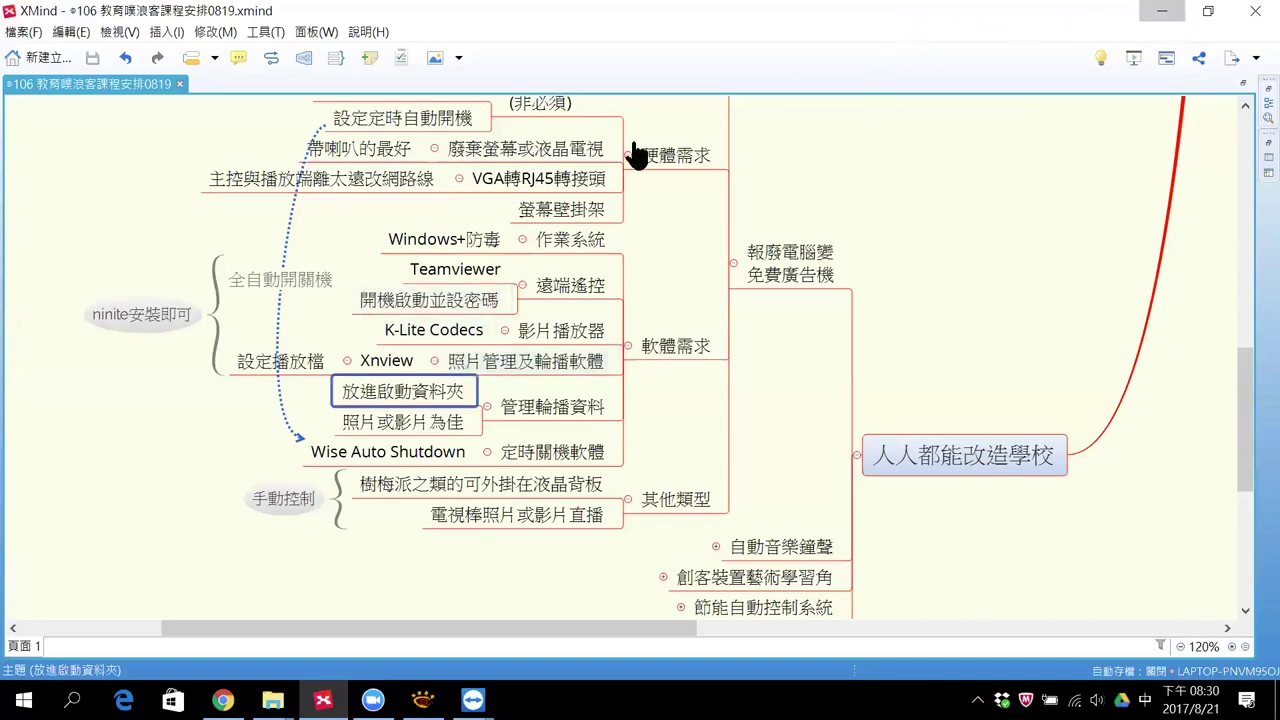
{"action": "key", "text": "super+Down"}
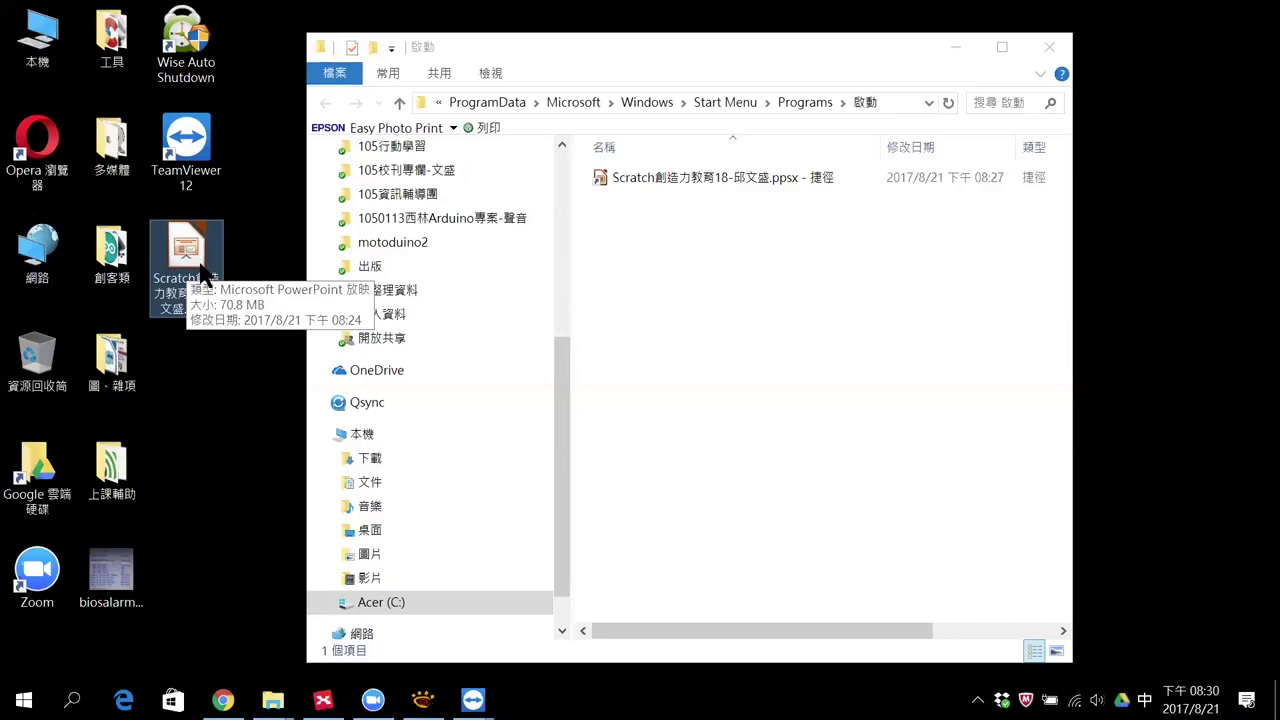
{"action": "left_click", "coordinate": [473, 700]}
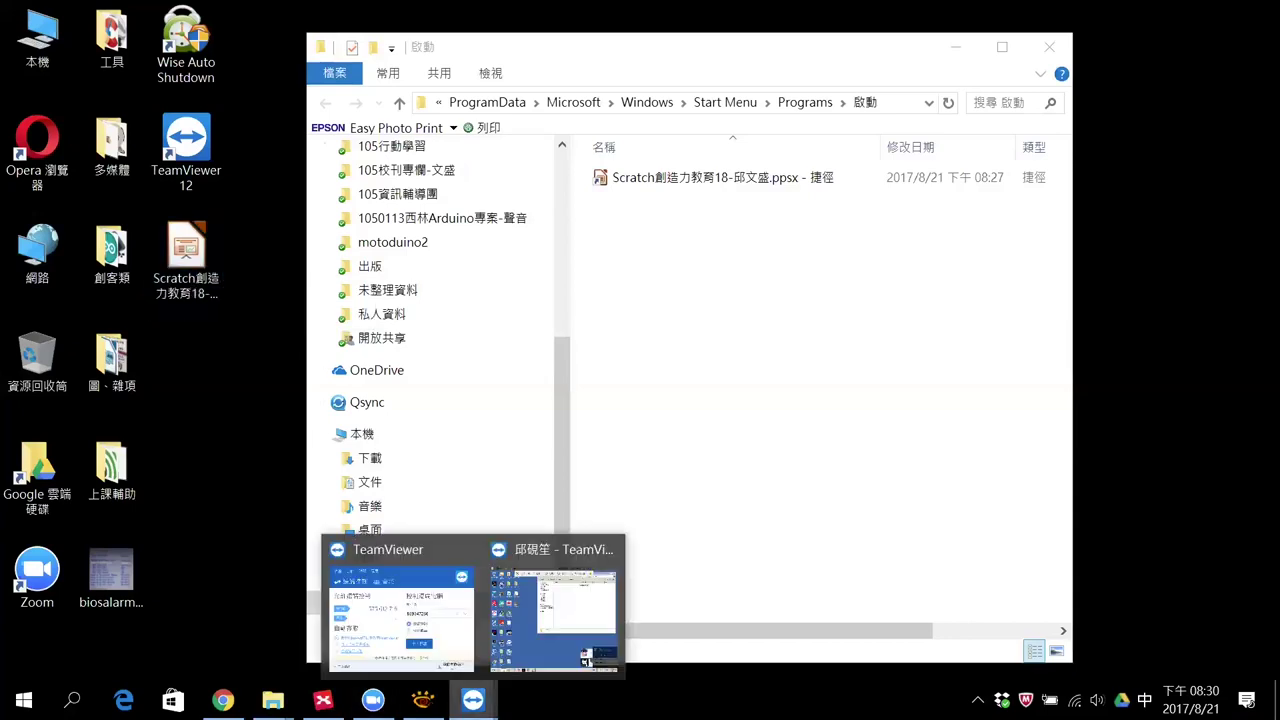
{"action": "left_click", "coordinate": [555, 610]}
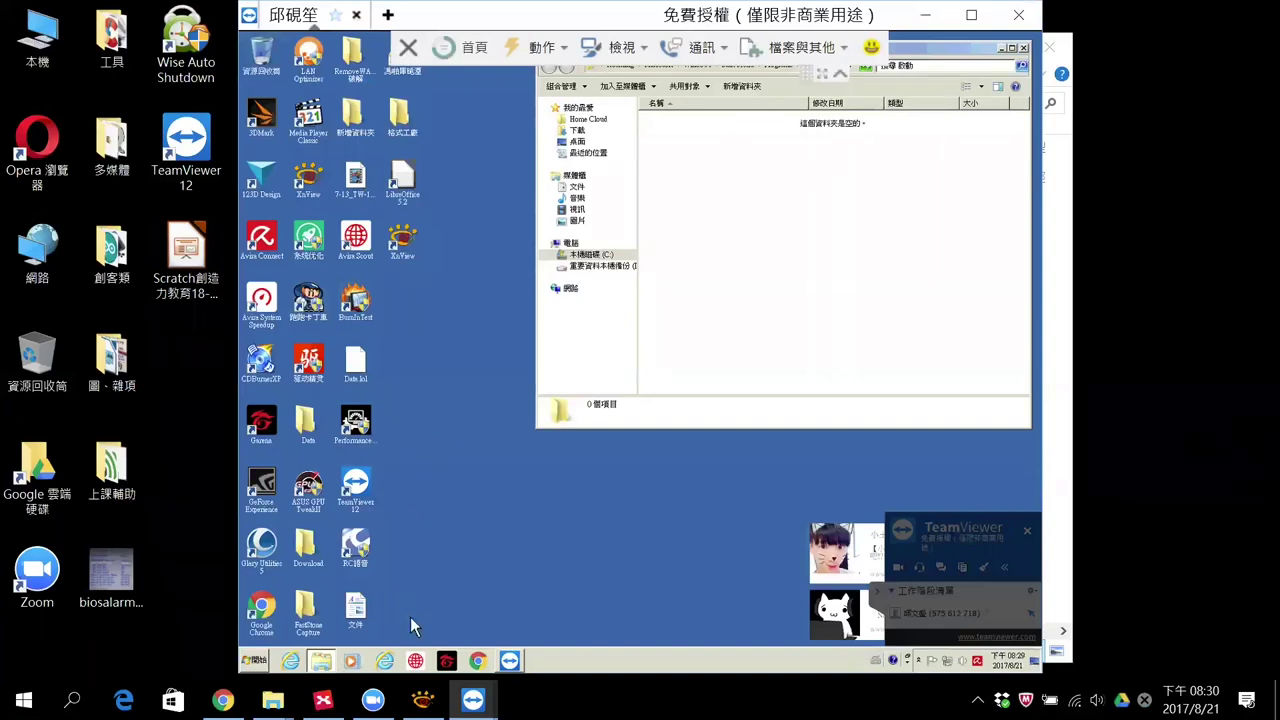
Step: Create a new folder named demo on the remote computer's desktop
{"action": "right_click", "coordinate": [460, 293]}
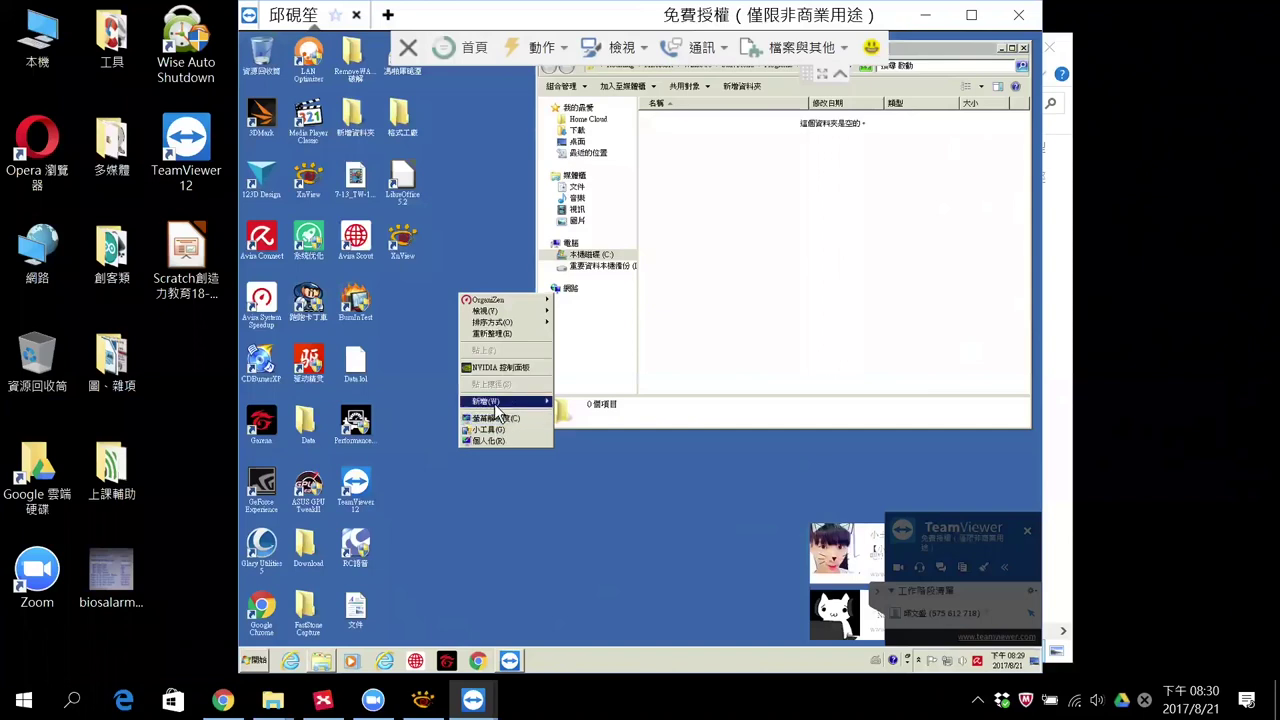
{"action": "mouse_move", "coordinate": [497, 410]}
{"action": "left_click", "coordinate": [587, 408]}
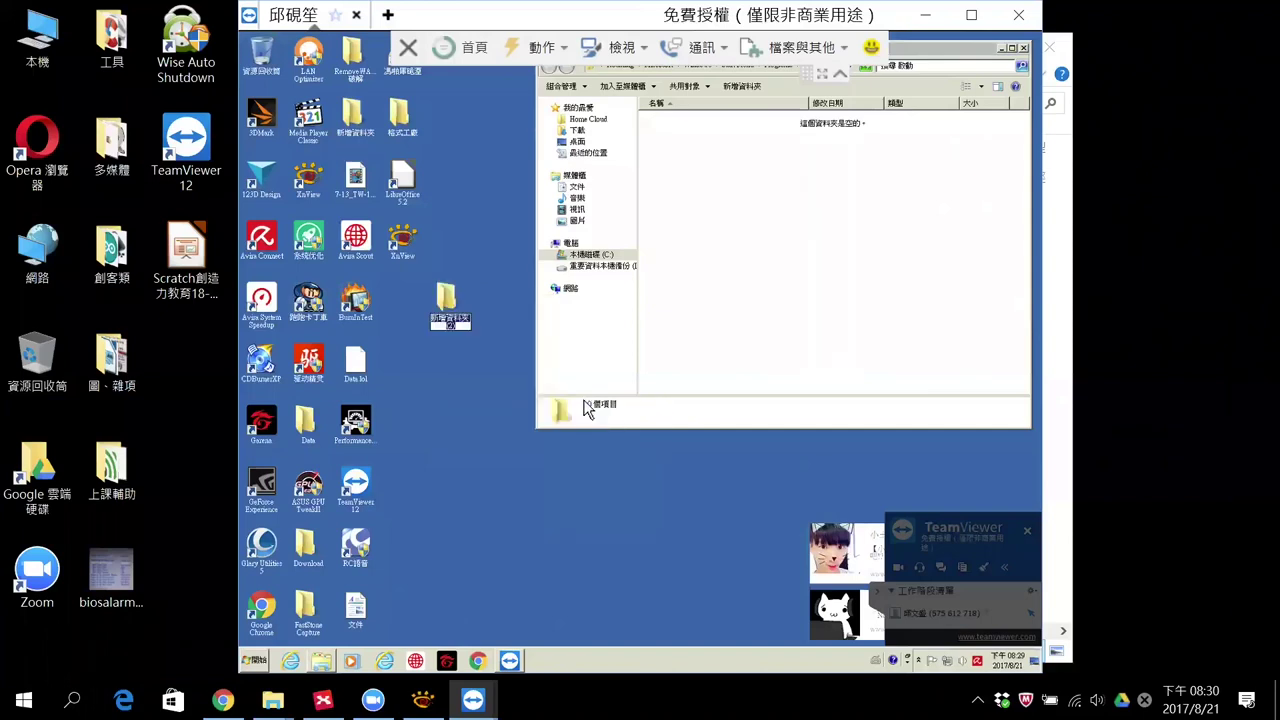
{"action": "type", "text": "demo"}
{"action": "key", "text": "Return"}
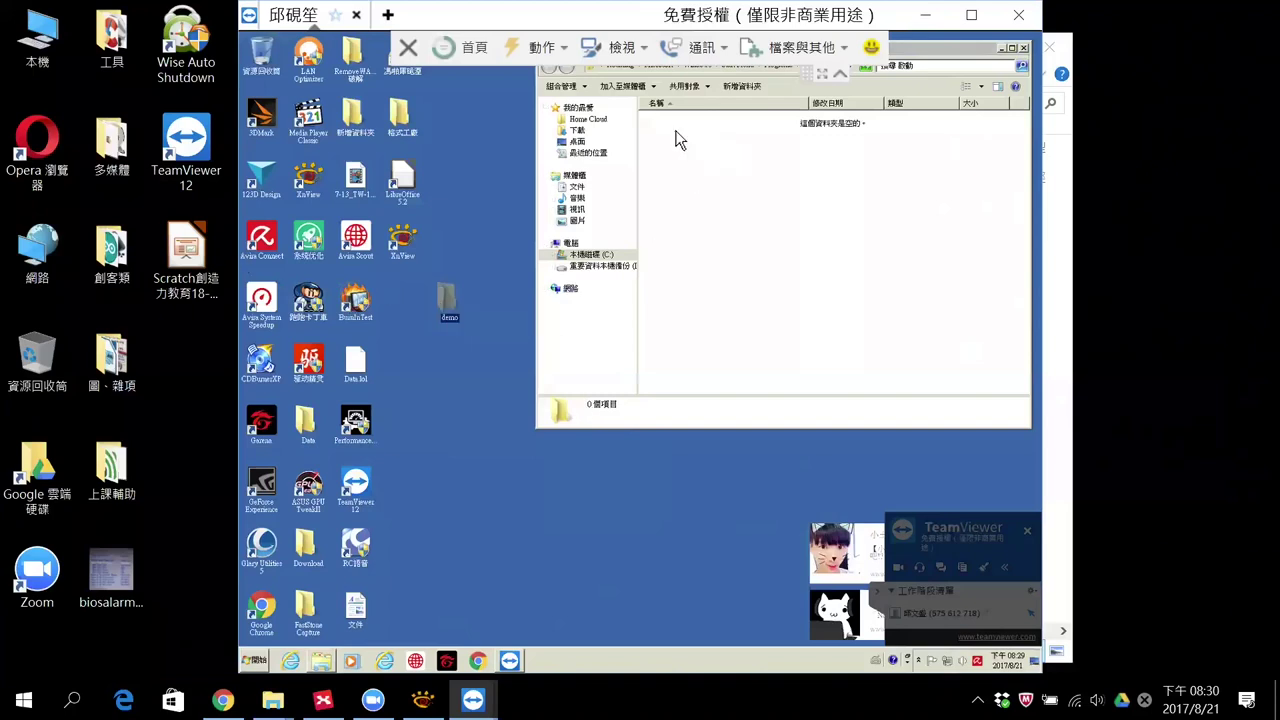
Step: Start a TeamViewer file transfer session with the remote computer
{"action": "left_click", "coordinate": [839, 46]}
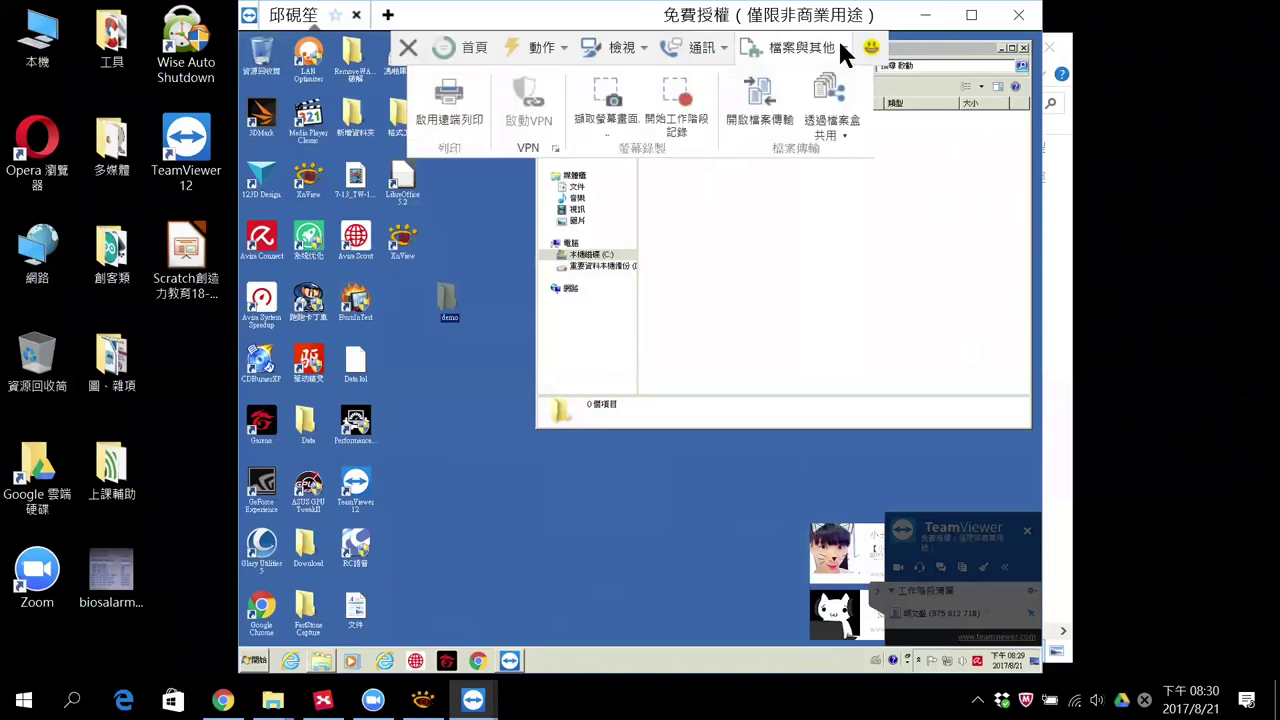
{"action": "left_click", "coordinate": [841, 40]}
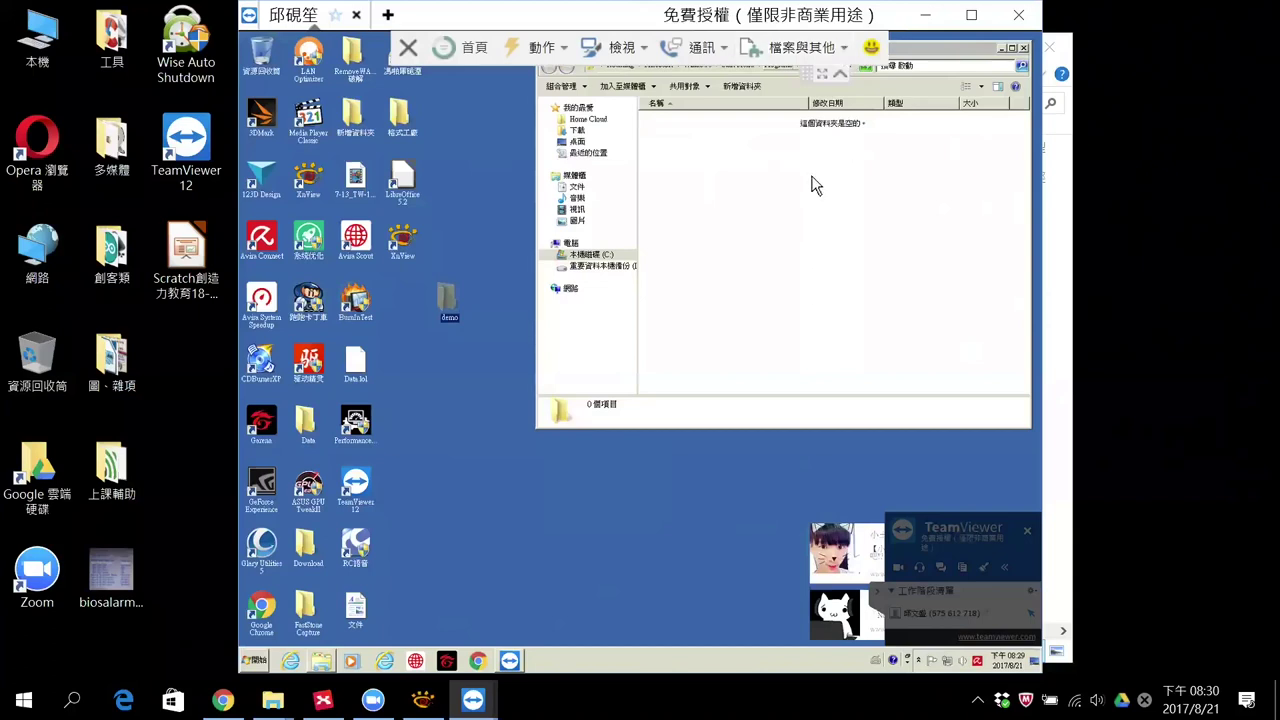
{"action": "left_click", "coordinate": [839, 44]}
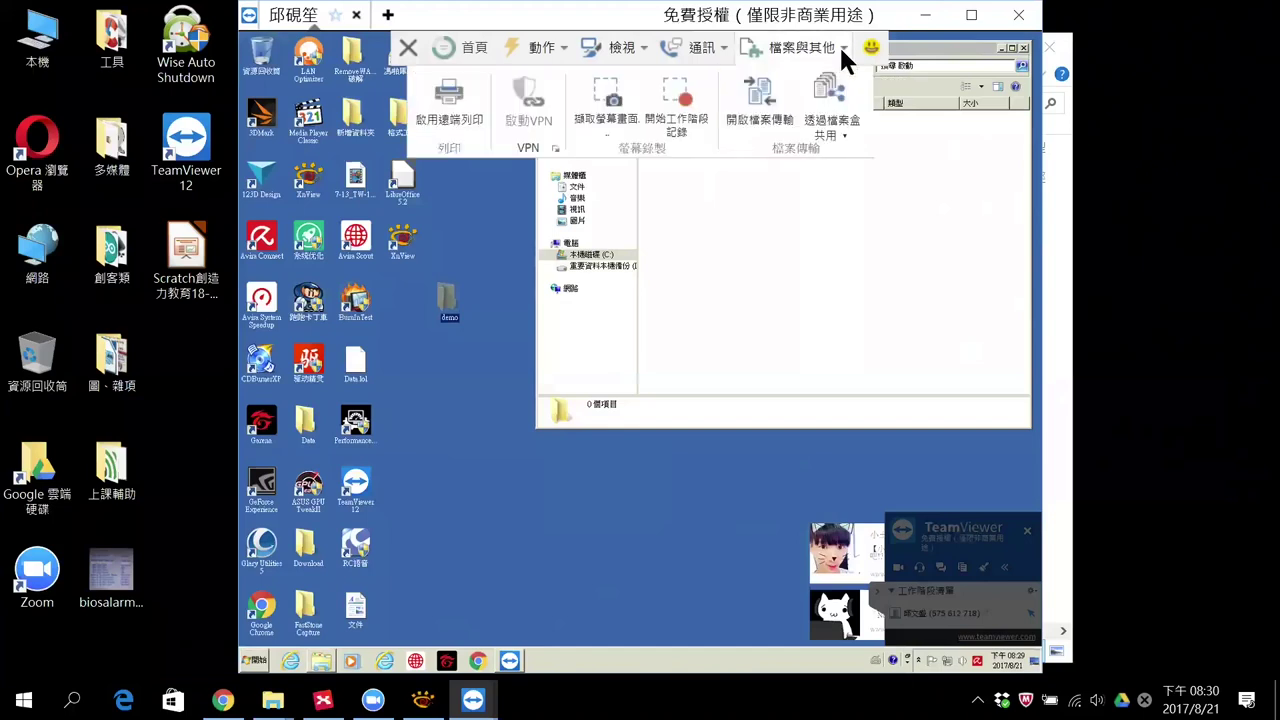
{"action": "left_click", "coordinate": [749, 114]}
{"action": "left_click_drag", "start_coordinate": [560, 67], "coordinate": [596, 59]}
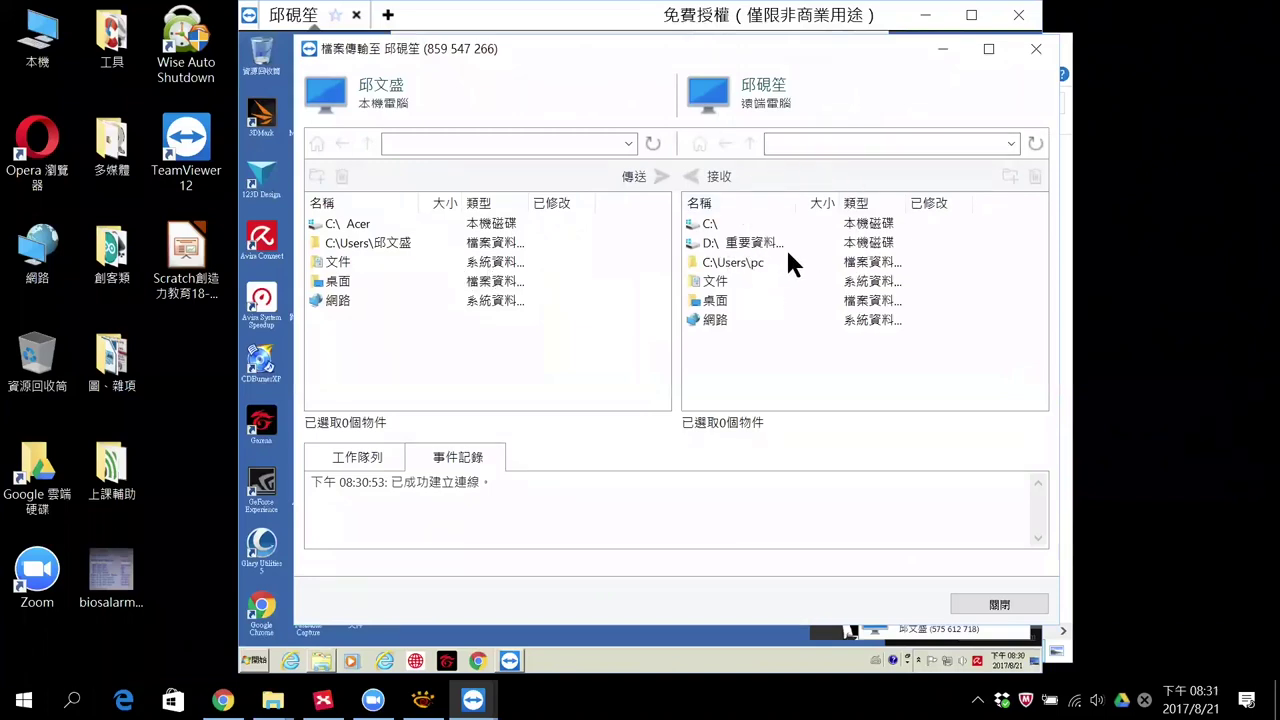
Step: Send the Scratch創造力教育18 presentation from the local 桌面 to the demo folder on the remote desktop
{"action": "double_click", "coordinate": [714, 301]}
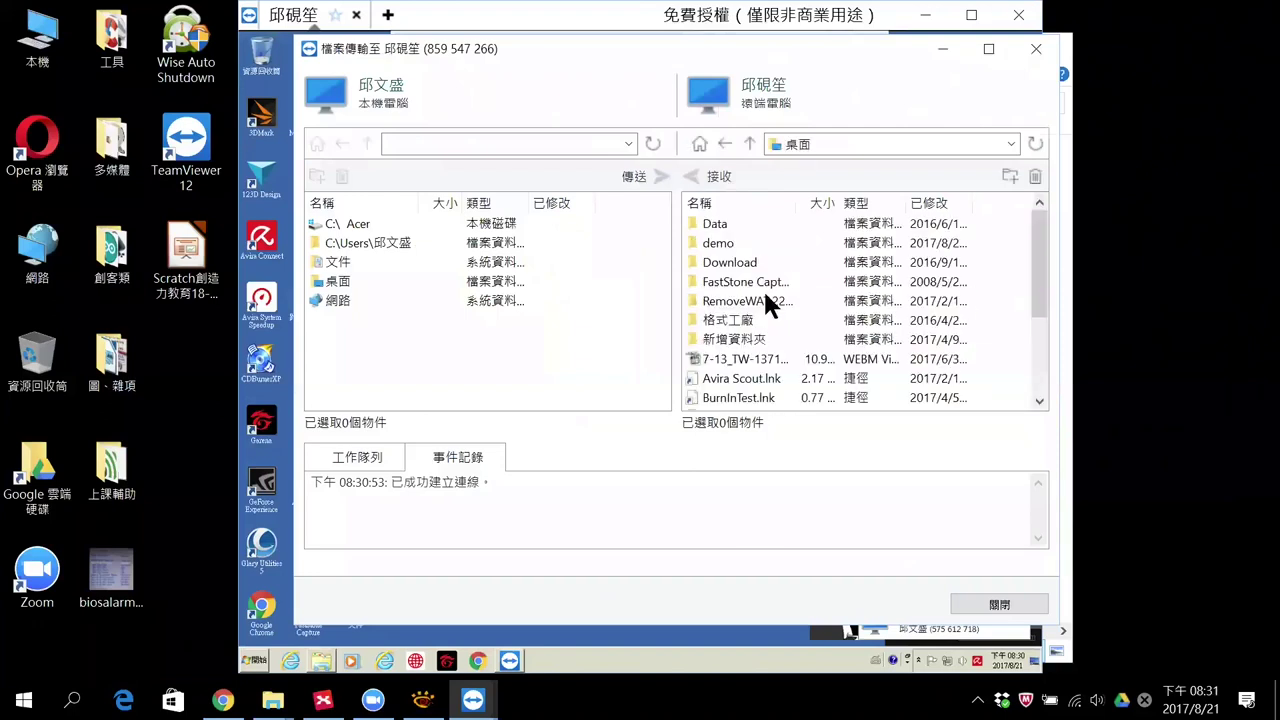
{"action": "double_click", "coordinate": [719, 243]}
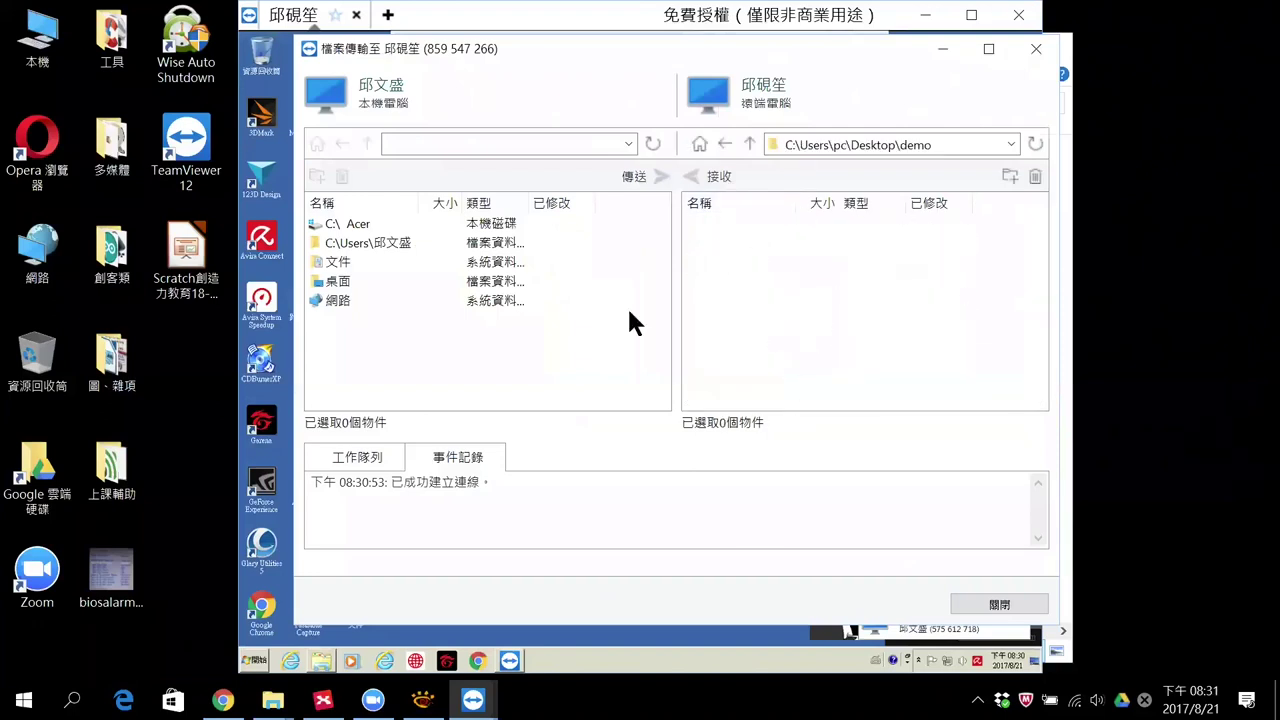
{"action": "double_click", "coordinate": [338, 281]}
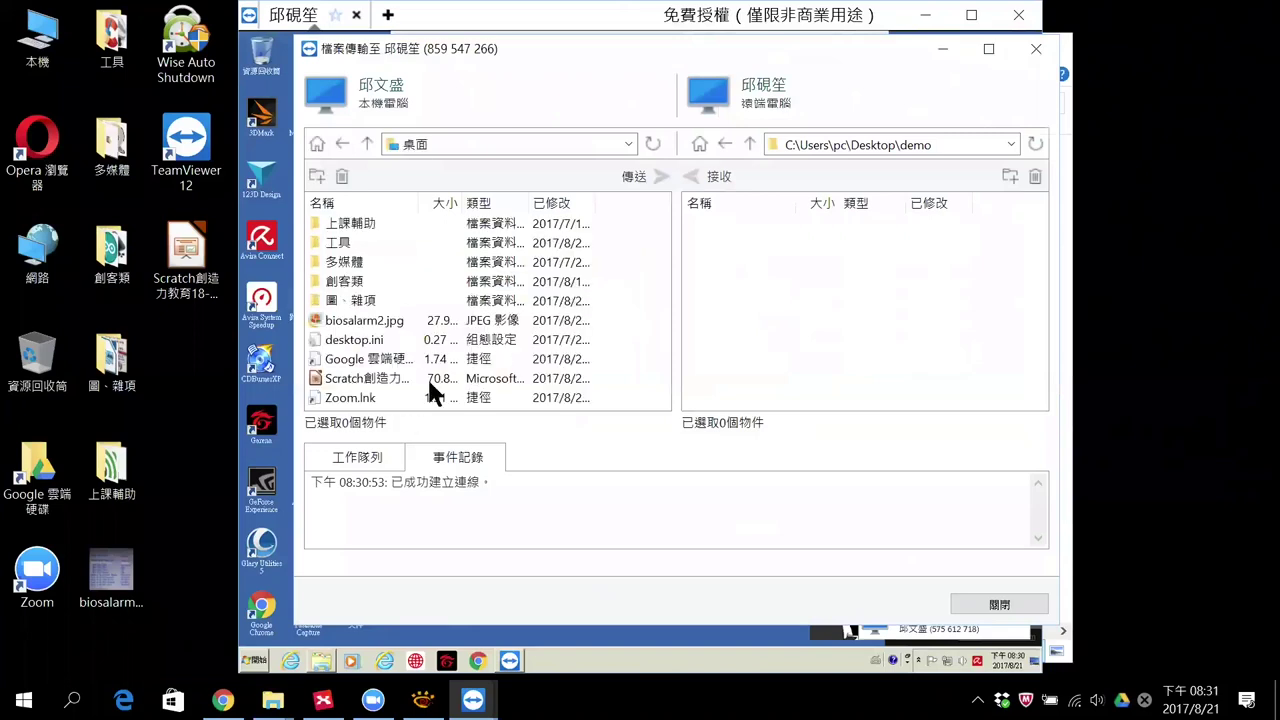
{"action": "left_click", "coordinate": [372, 384]}
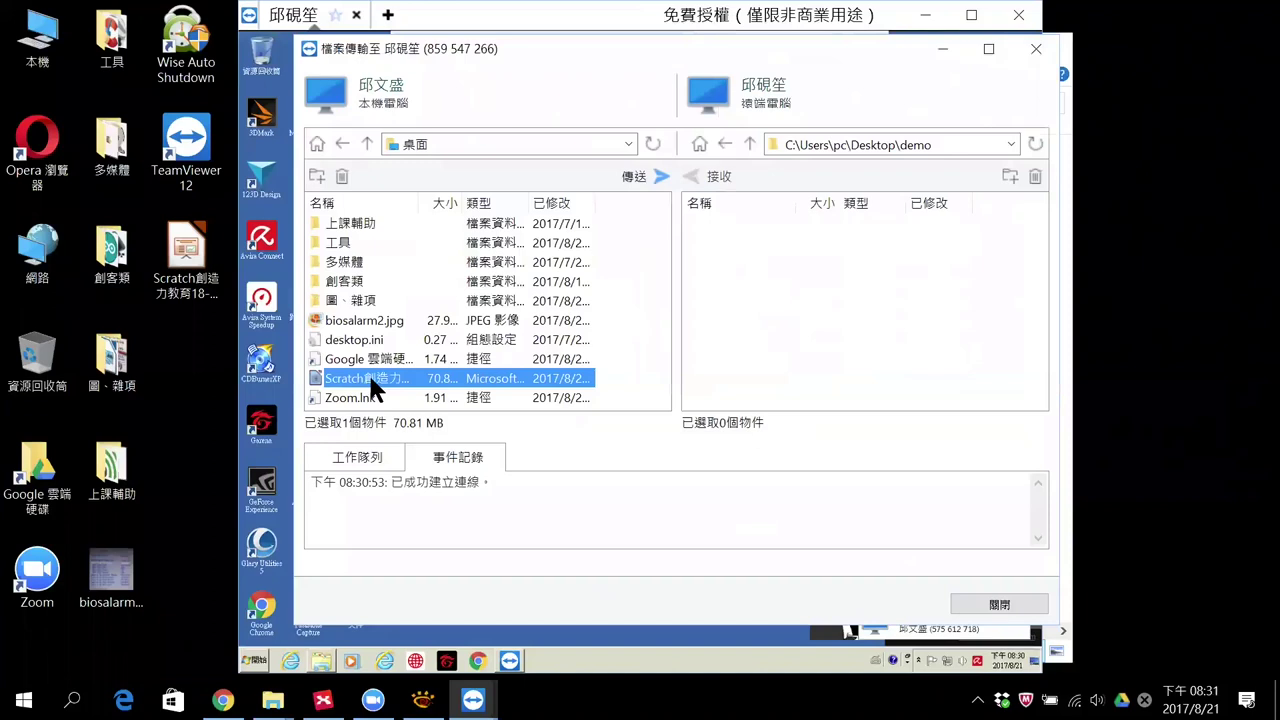
{"action": "left_click", "coordinate": [659, 176]}
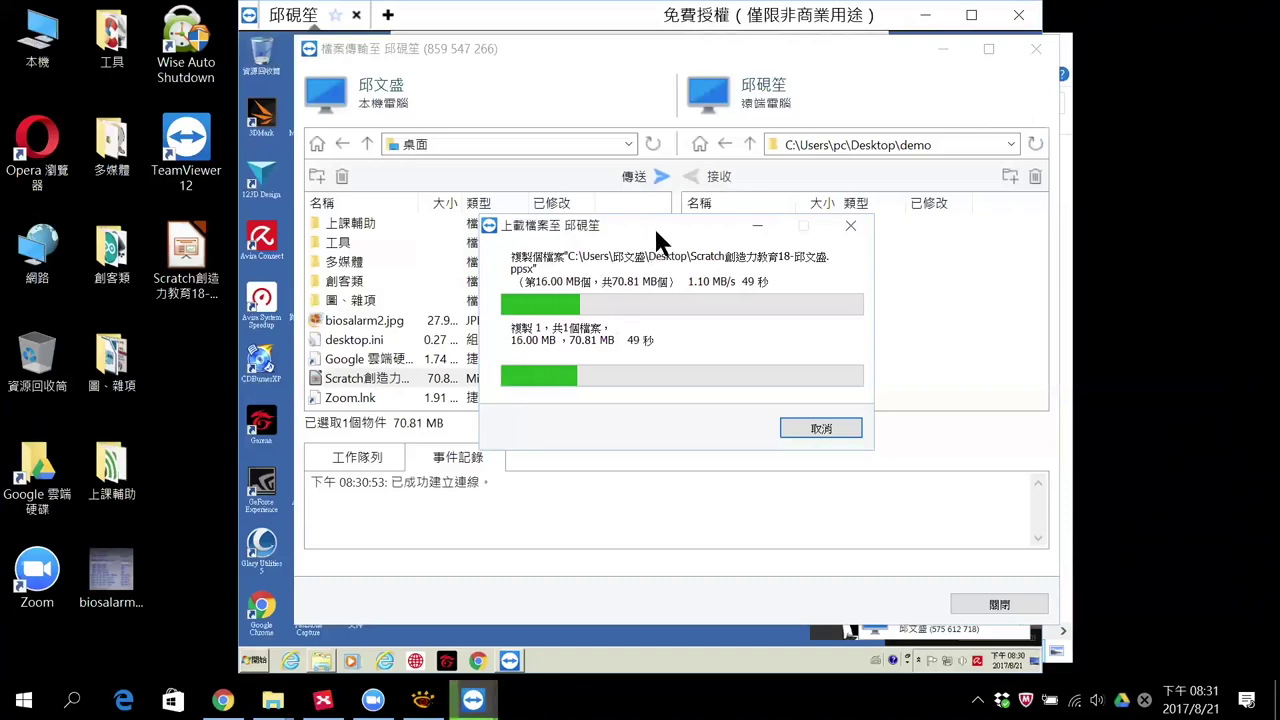
{"action": "left_click_drag", "start_coordinate": [657, 232], "coordinate": [647, 366]}
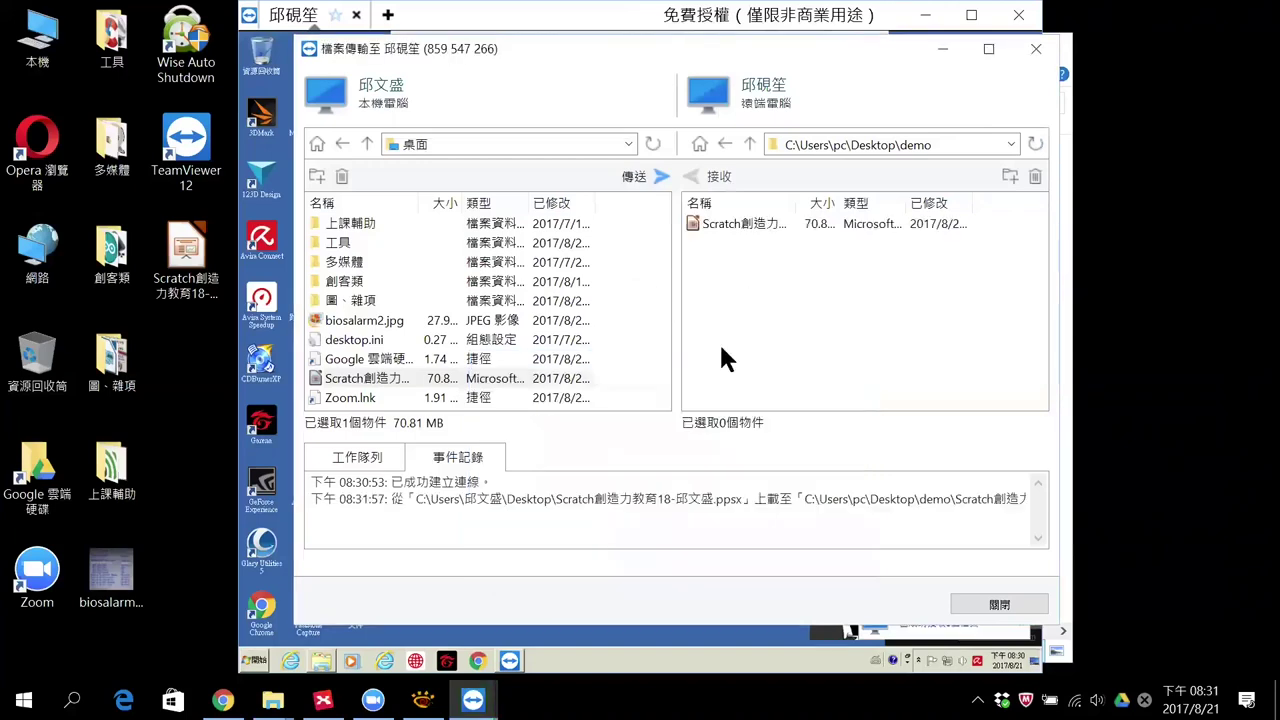
Step: In the remote demo folder, create a shortcut to the transferred presentation and move it into the remote 啟動 folder
{"action": "left_click", "coordinate": [942, 48]}
{"action": "double_click", "coordinate": [450, 295]}
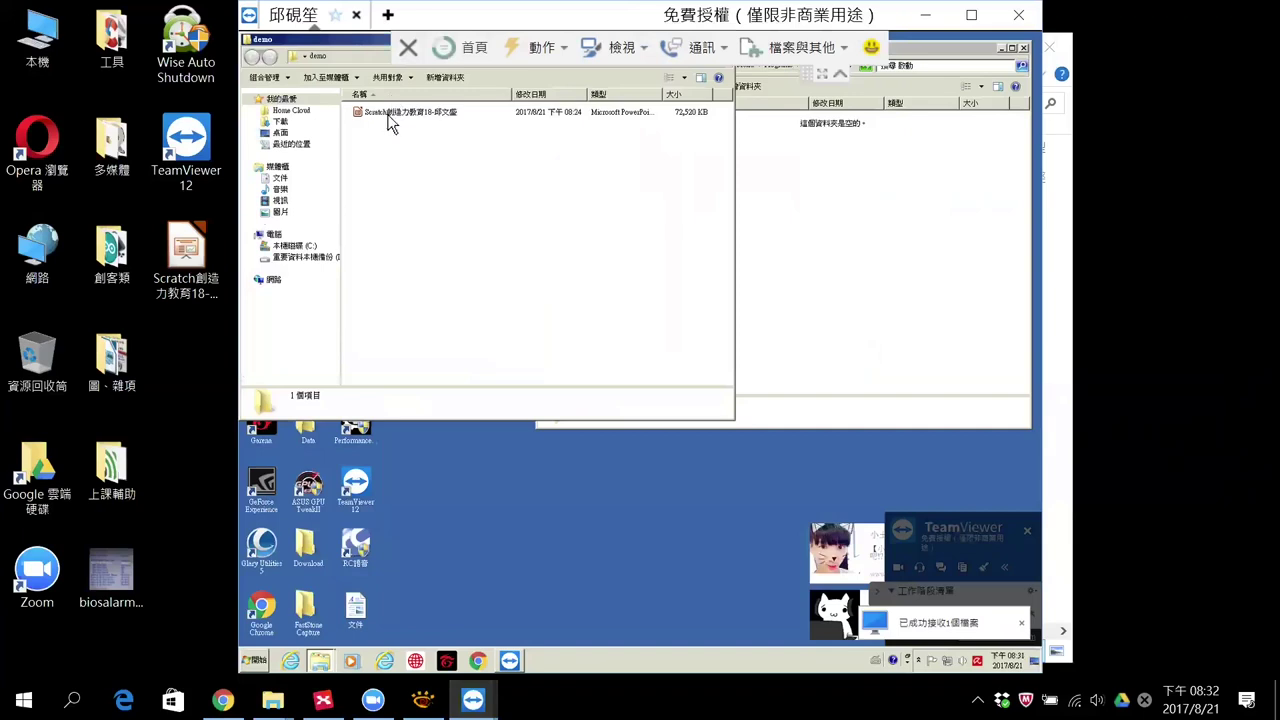
{"action": "right_click", "coordinate": [391, 113]}
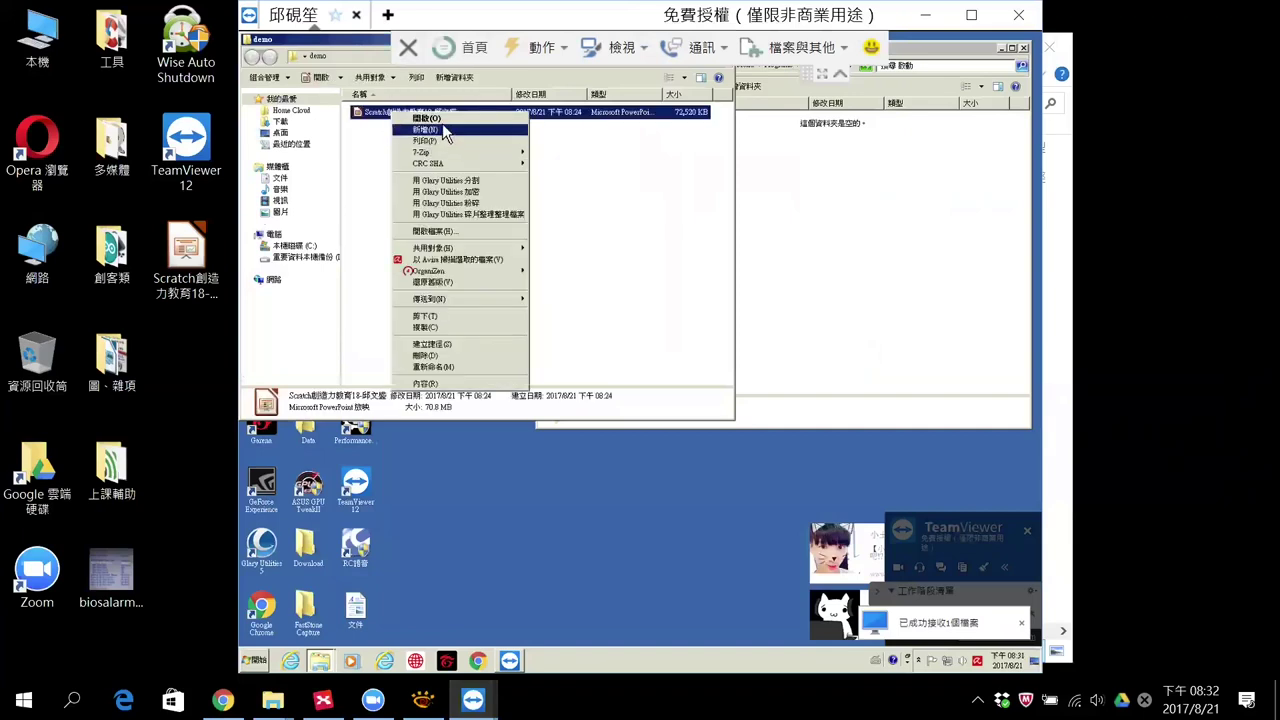
{"action": "left_click", "coordinate": [450, 343]}
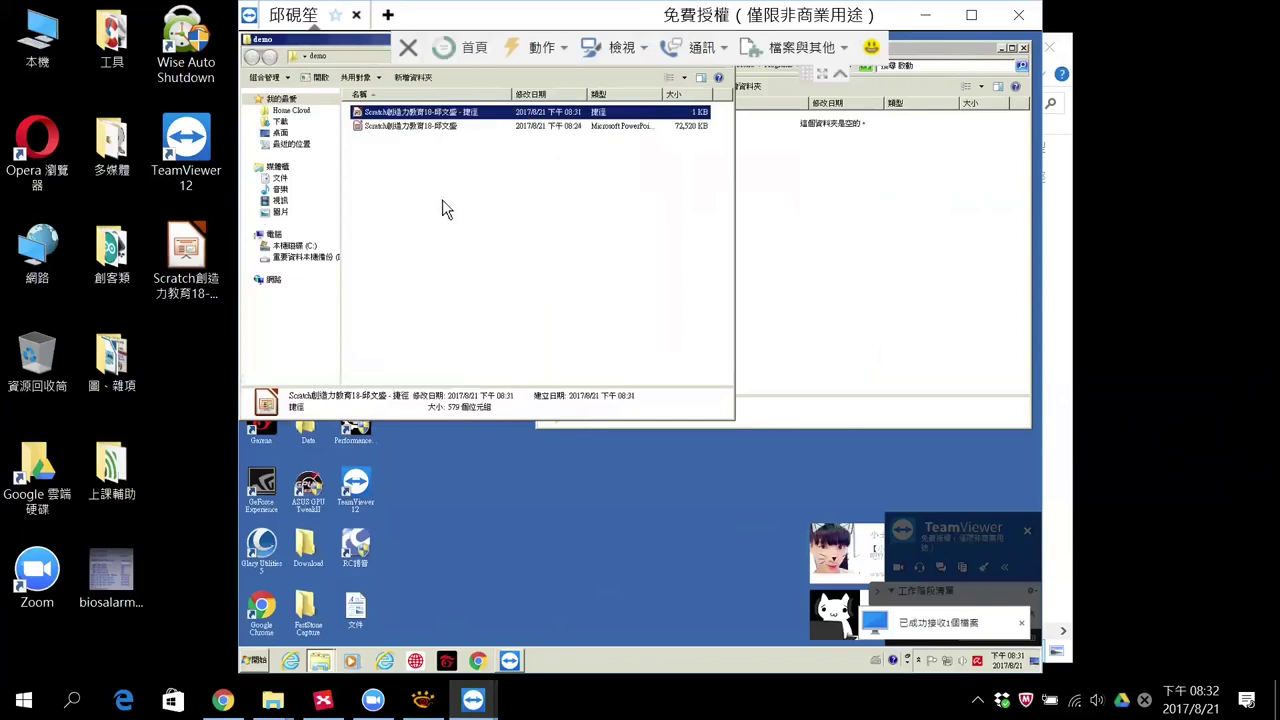
{"action": "left_click_drag", "start_coordinate": [370, 122], "coordinate": [818, 224]}
{"action": "left_click", "coordinate": [838, 295]}
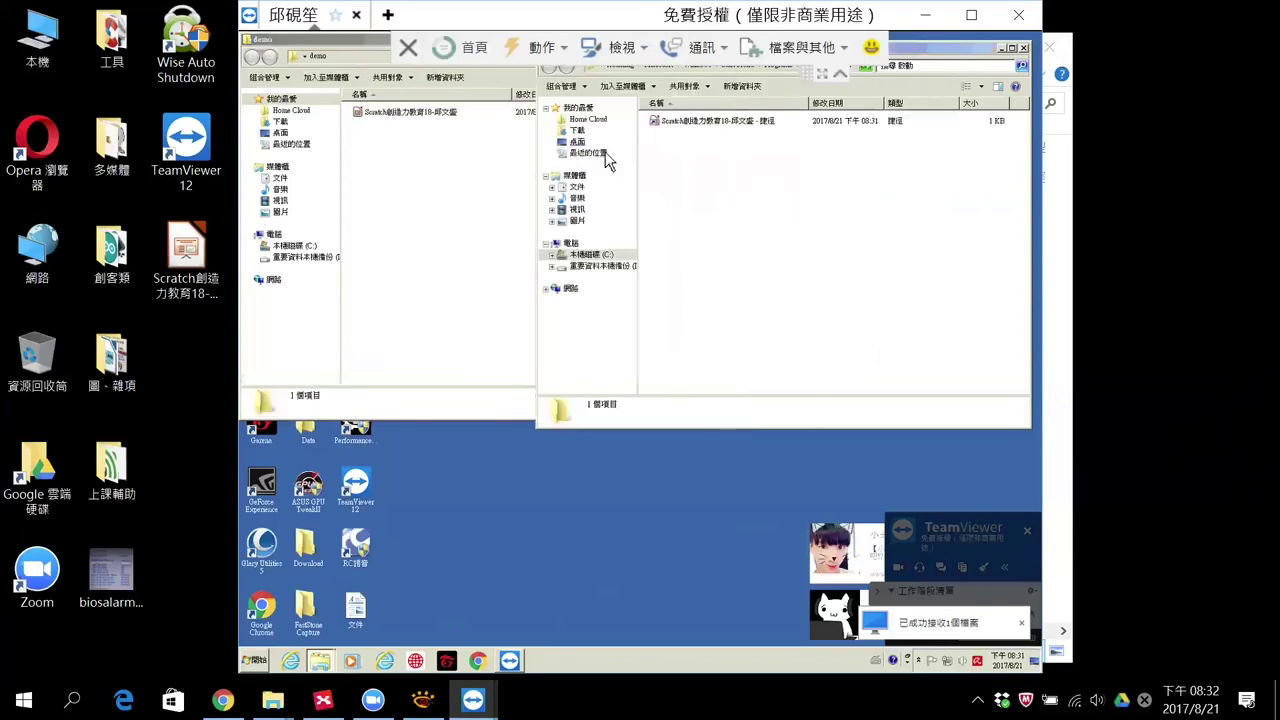
{"action": "left_click", "coordinate": [364, 54]}
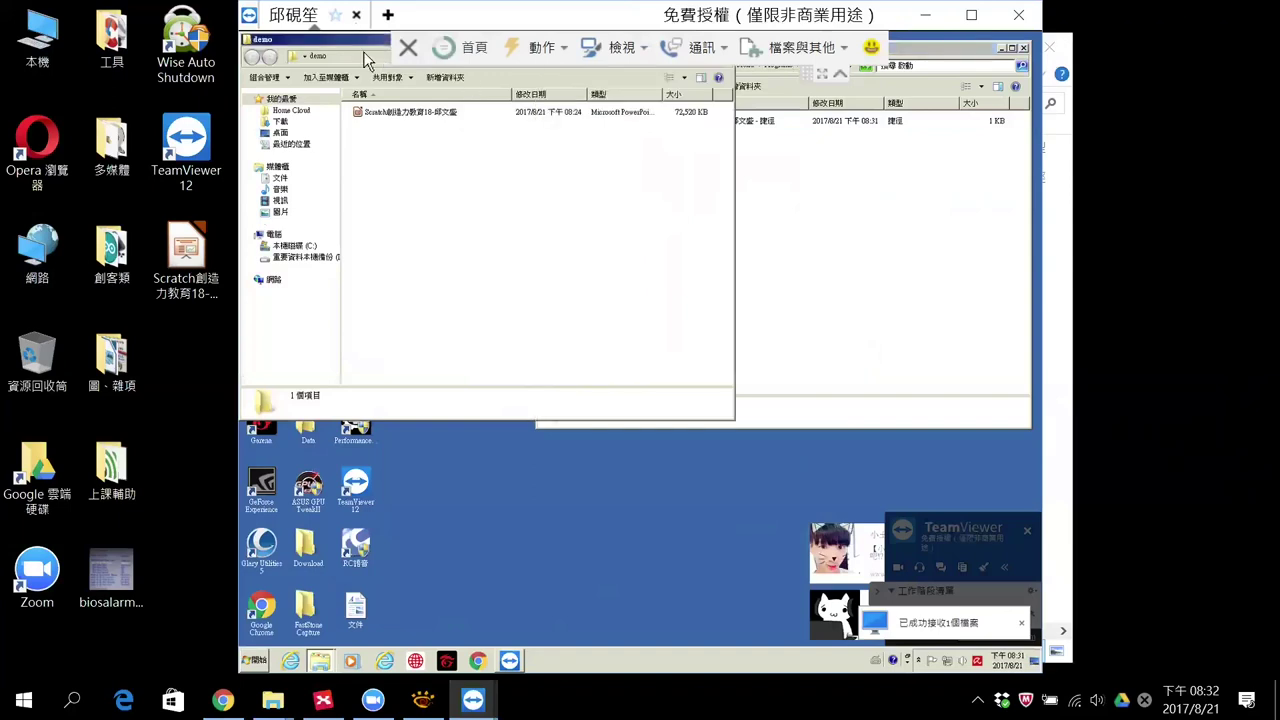
Step: Close the remote demo folder window and minimize the TeamViewer remote session
{"action": "left_click_drag", "start_coordinate": [365, 50], "coordinate": [406, 200]}
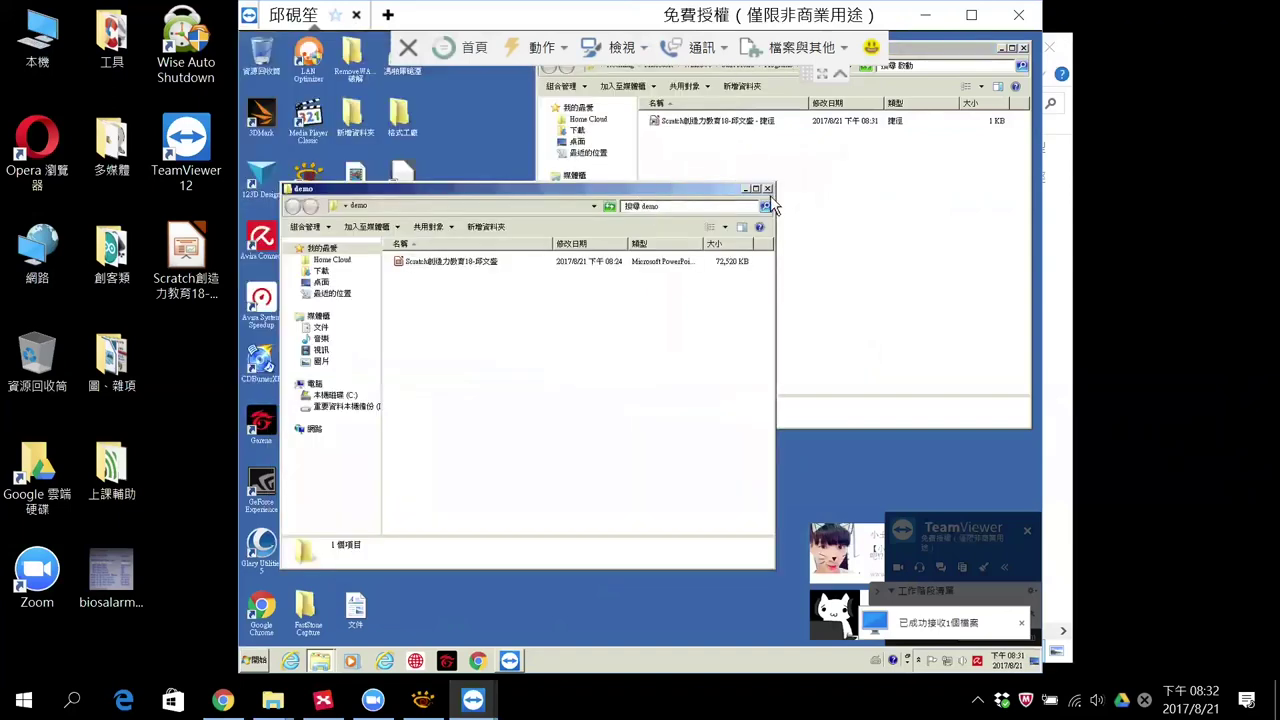
{"action": "left_click", "coordinate": [767, 189]}
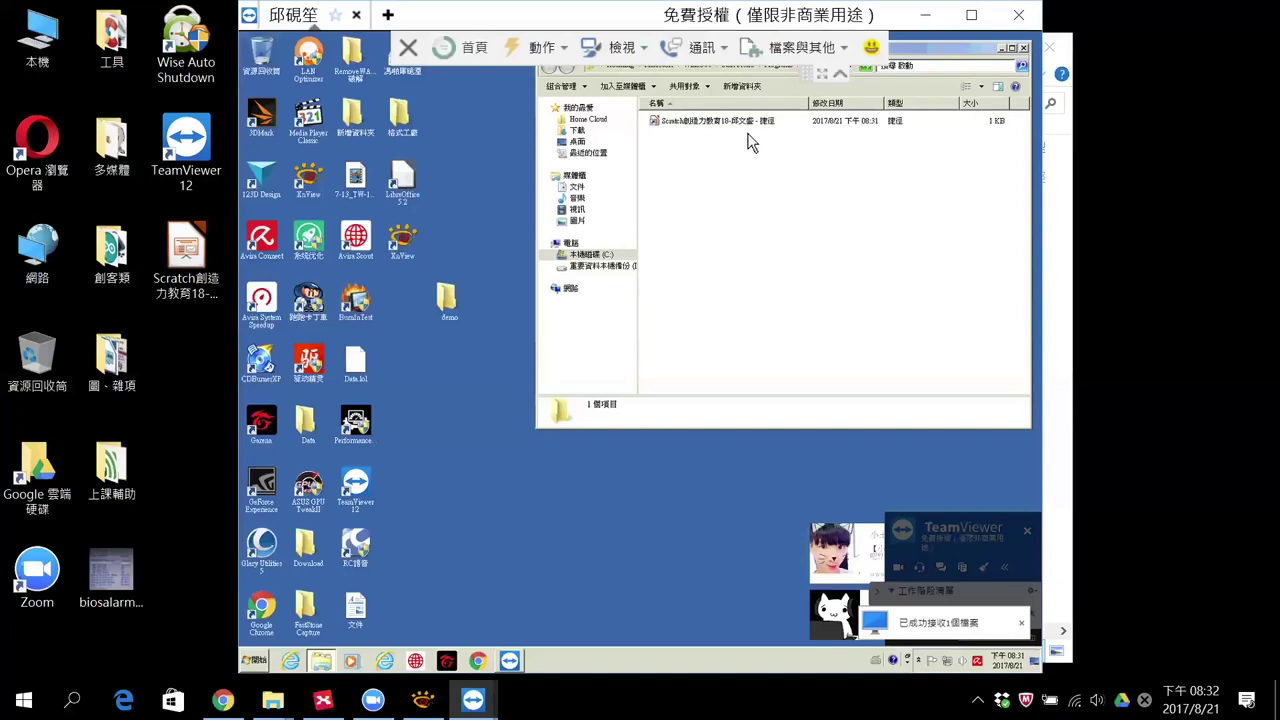
{"action": "left_click", "coordinate": [925, 16]}
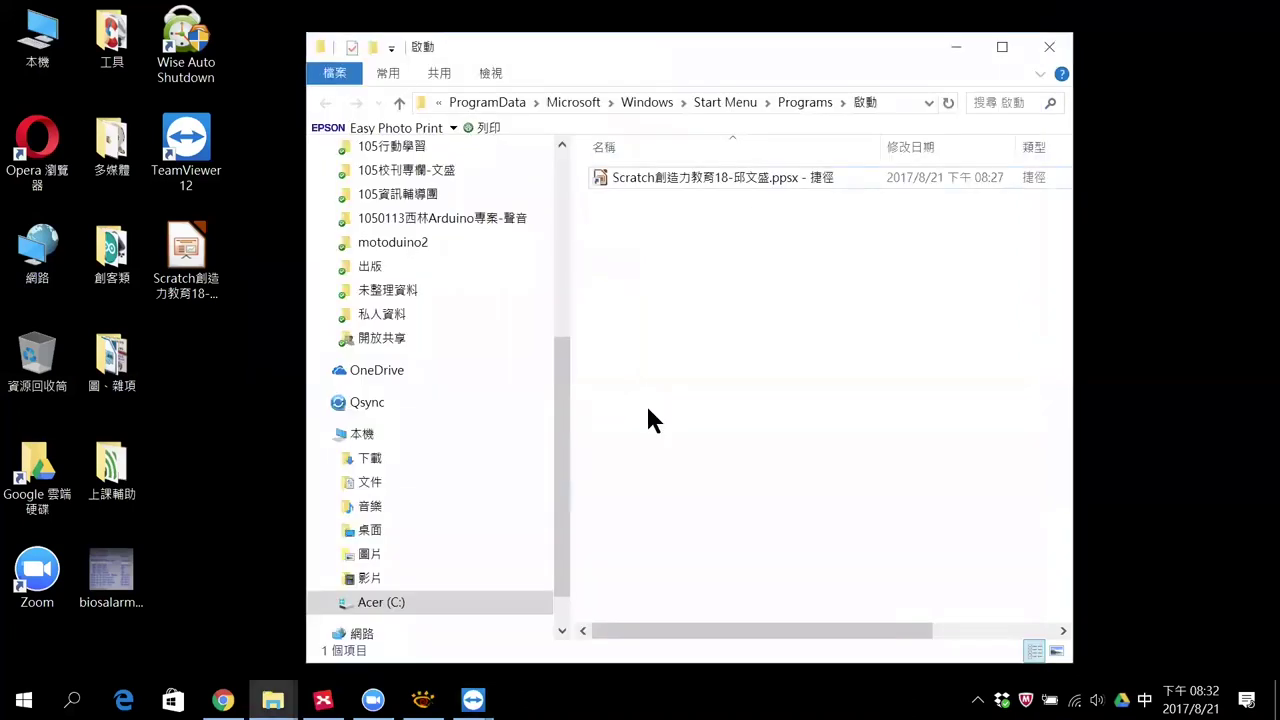
Step: Switch to the XMind course map and review the 定時關機軟體 topic and its Wise Auto Shutdown subtopic
{"action": "left_click", "coordinate": [323, 700]}
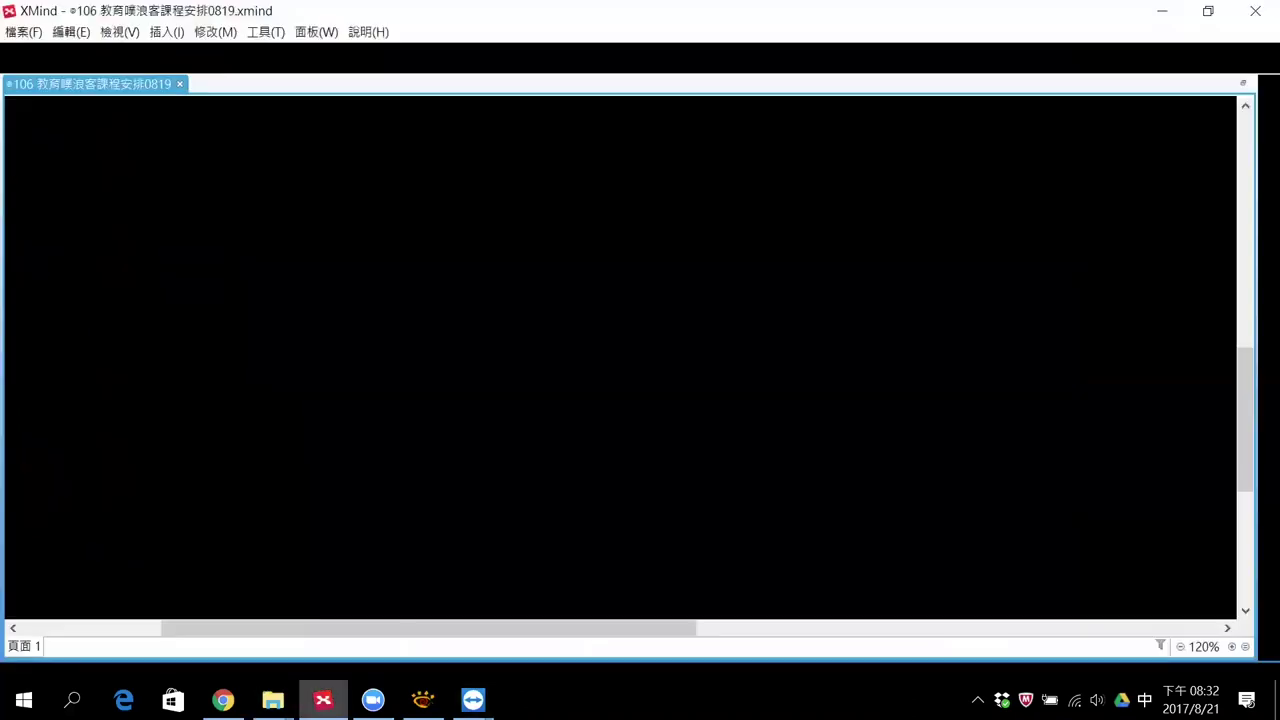
{"action": "left_click", "coordinate": [670, 415]}
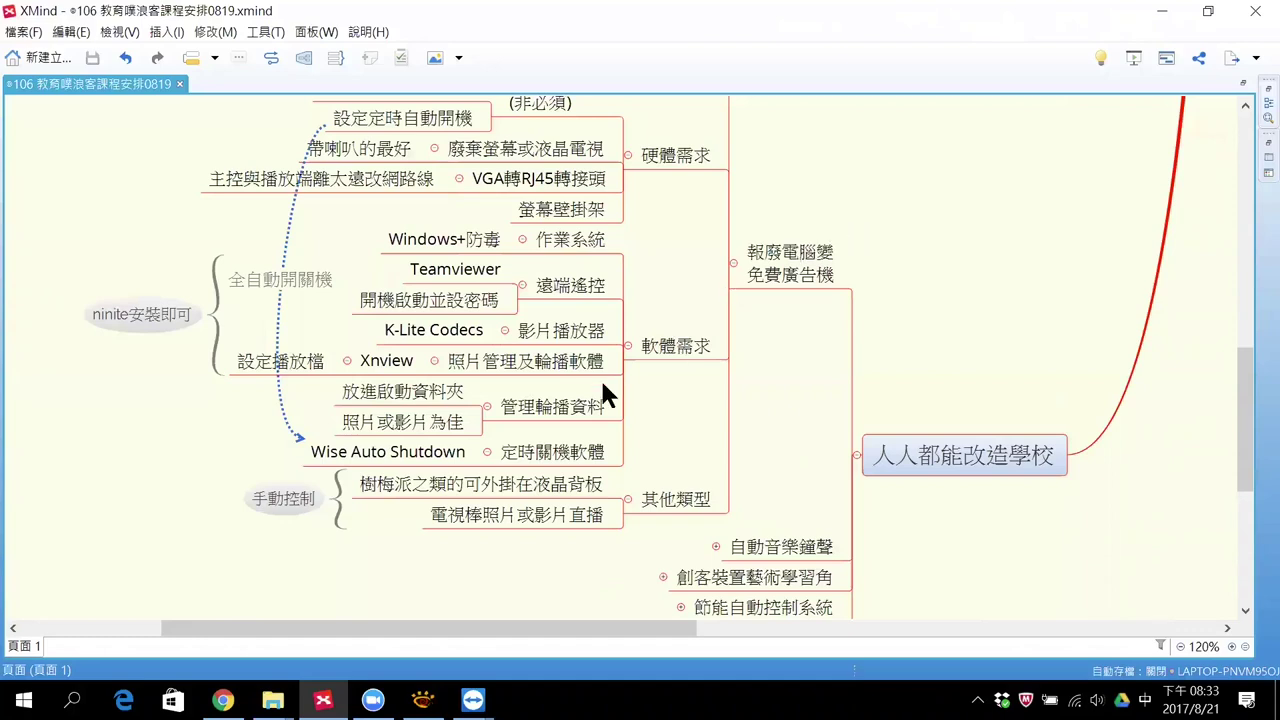
{"action": "left_click", "coordinate": [547, 447]}
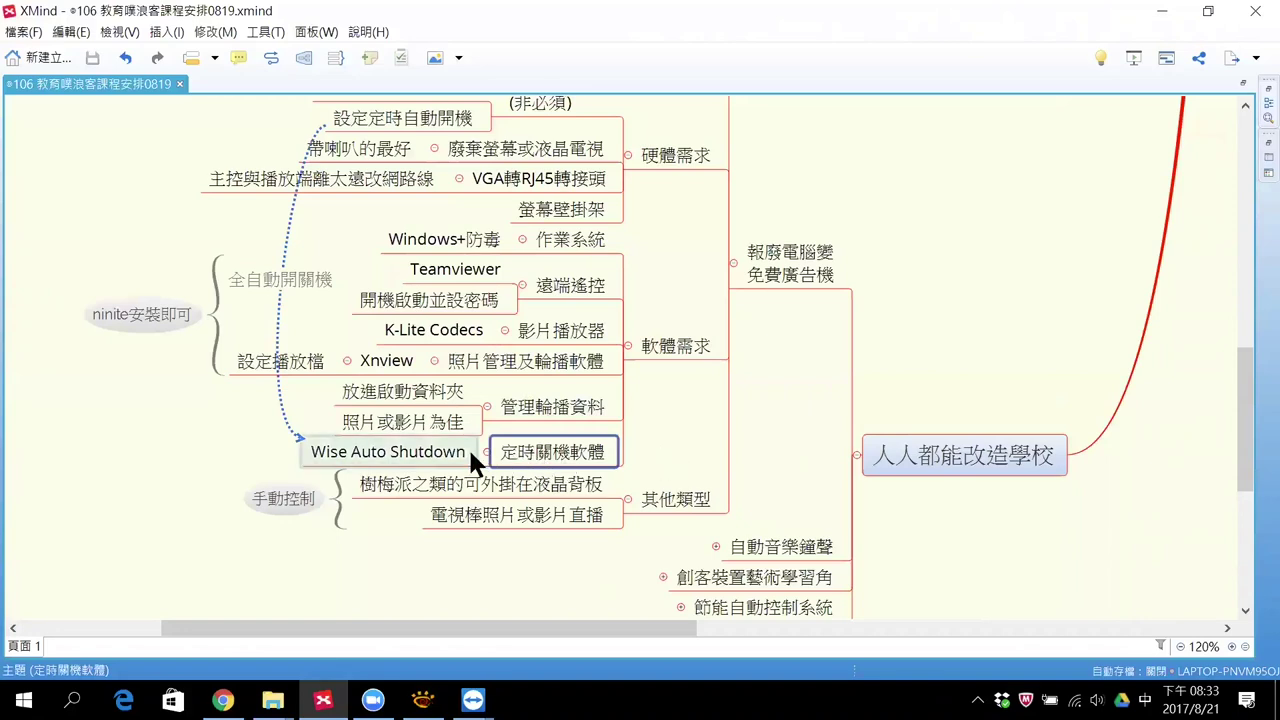
{"action": "left_click", "coordinate": [392, 454]}
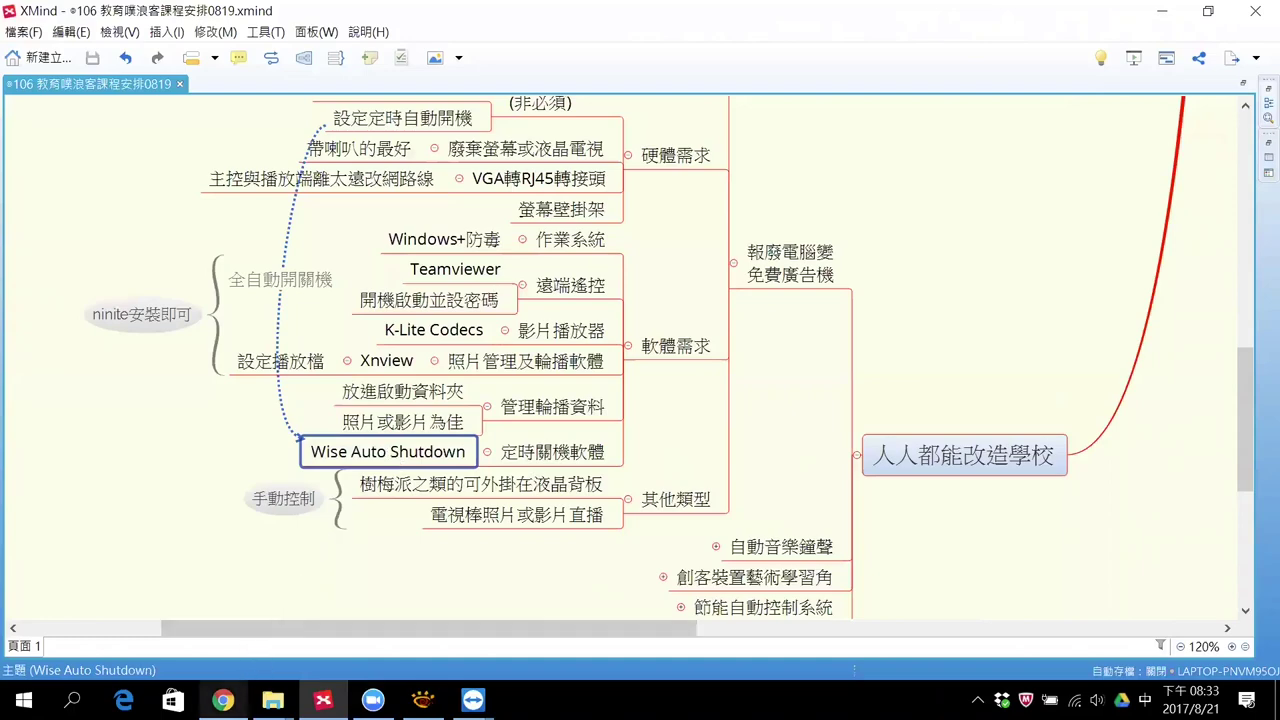
Step: Switch to Chrome and search Google for 定時關機
{"action": "left_click", "coordinate": [222, 610]}
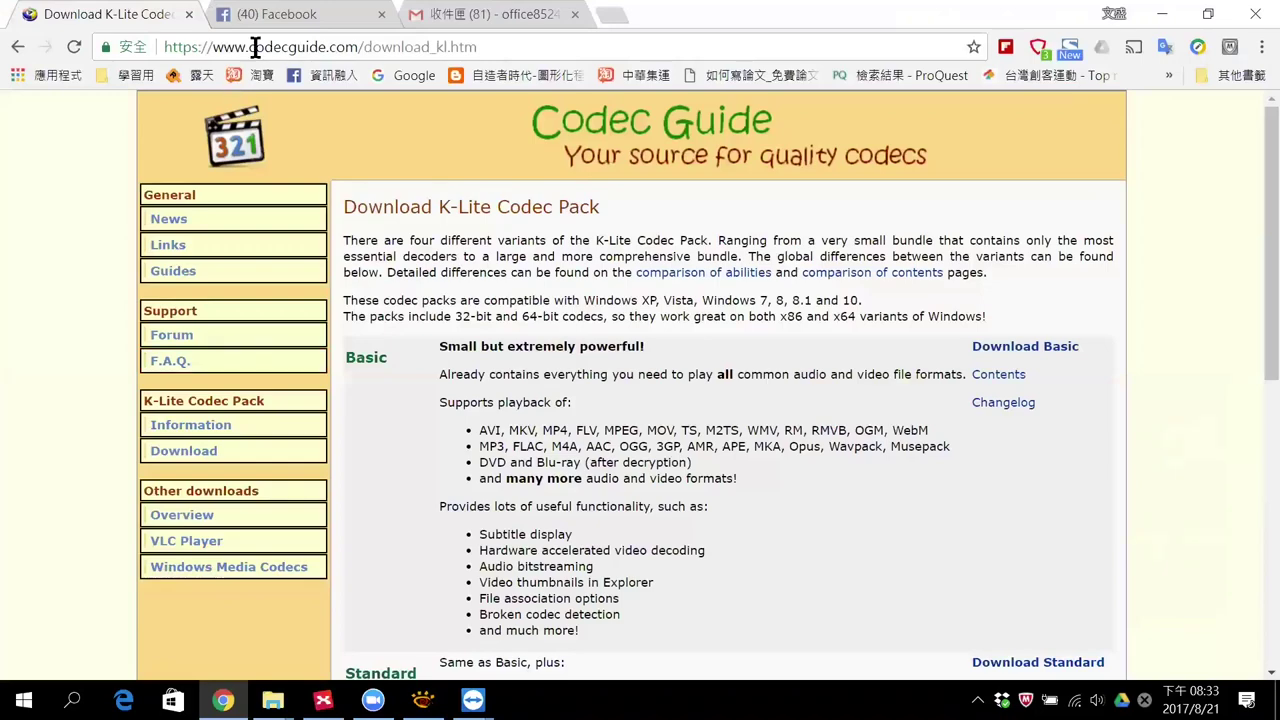
{"action": "left_click", "coordinate": [337, 48]}
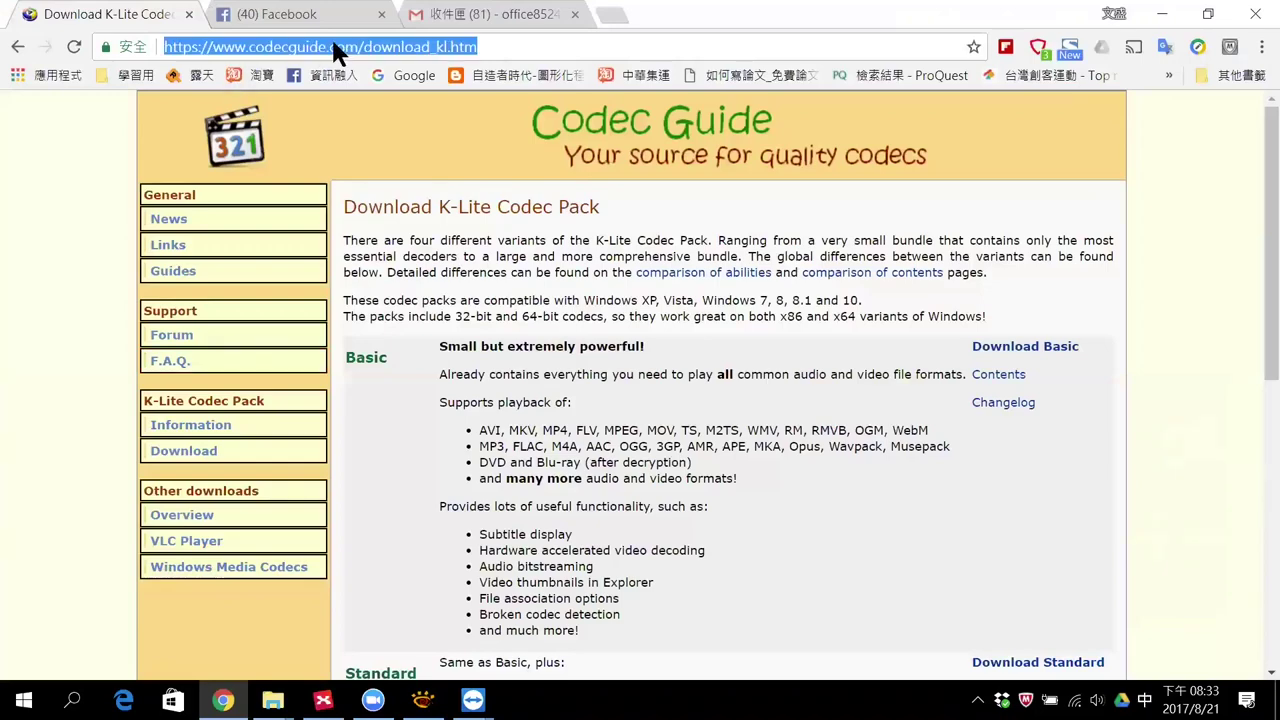
{"action": "type", "text": "定時ㄐㄨ關機"}
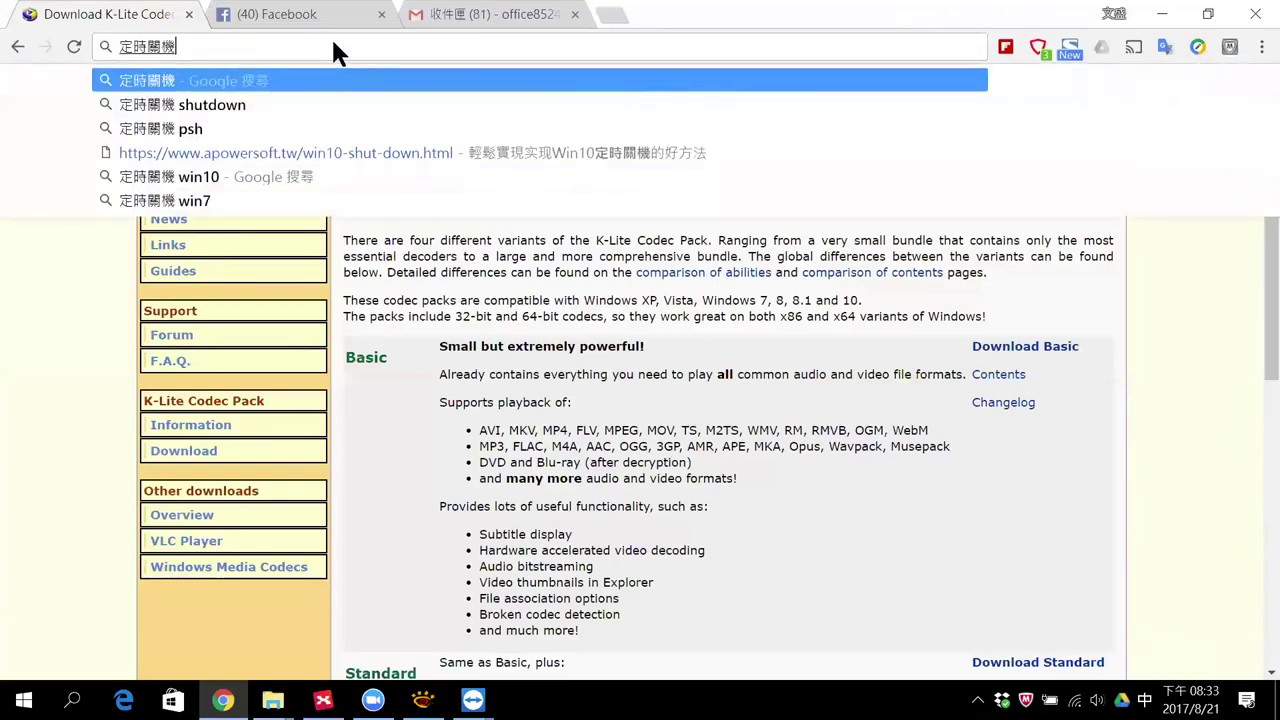
{"action": "key", "text": "Return"}
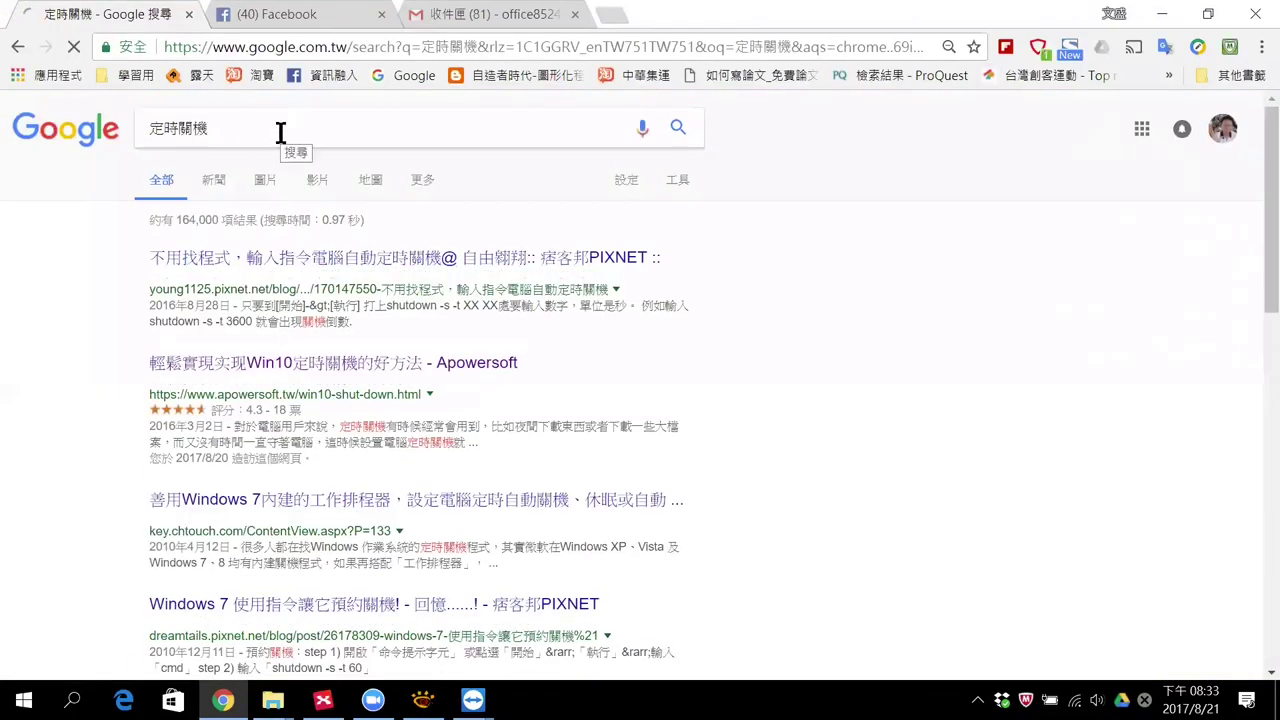
{"action": "left_click", "coordinate": [281, 130]}
{"action": "left_click", "coordinate": [887, 467]}
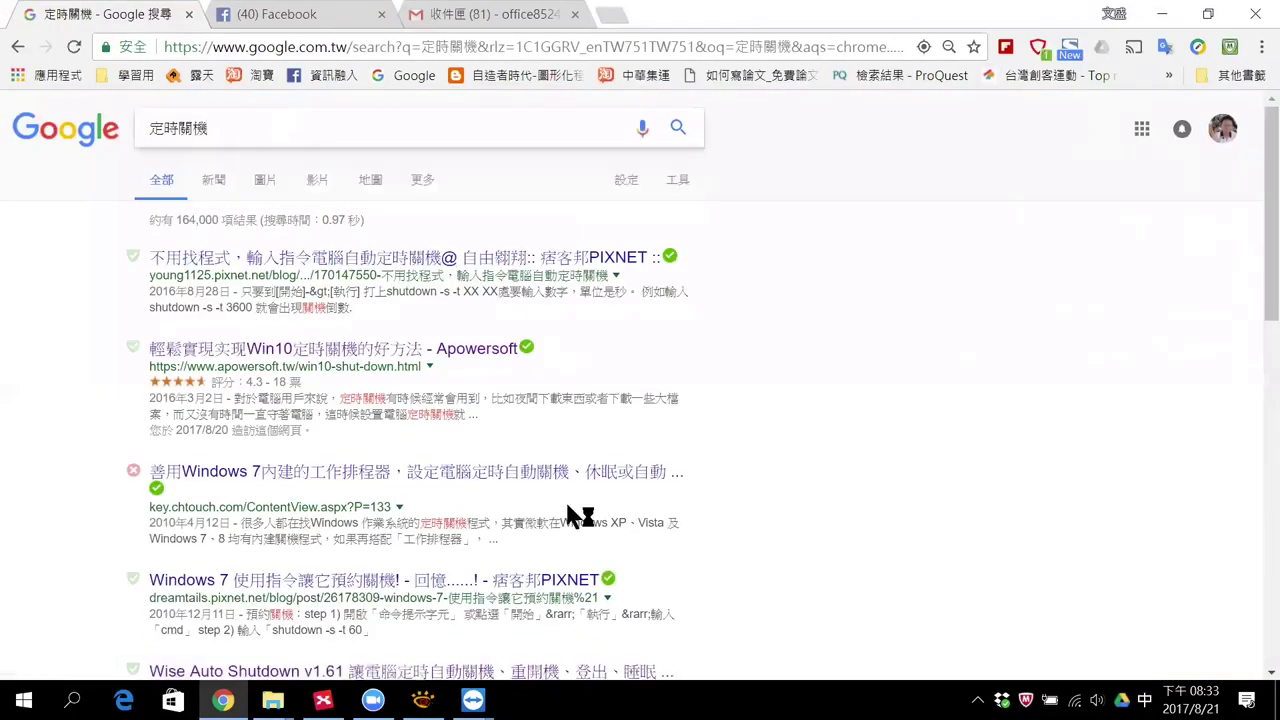
Step: Open the Apowersoft article on Win10定時關機 from the search results and examine its scheduled shutdown methods
{"action": "left_click", "coordinate": [357, 350]}
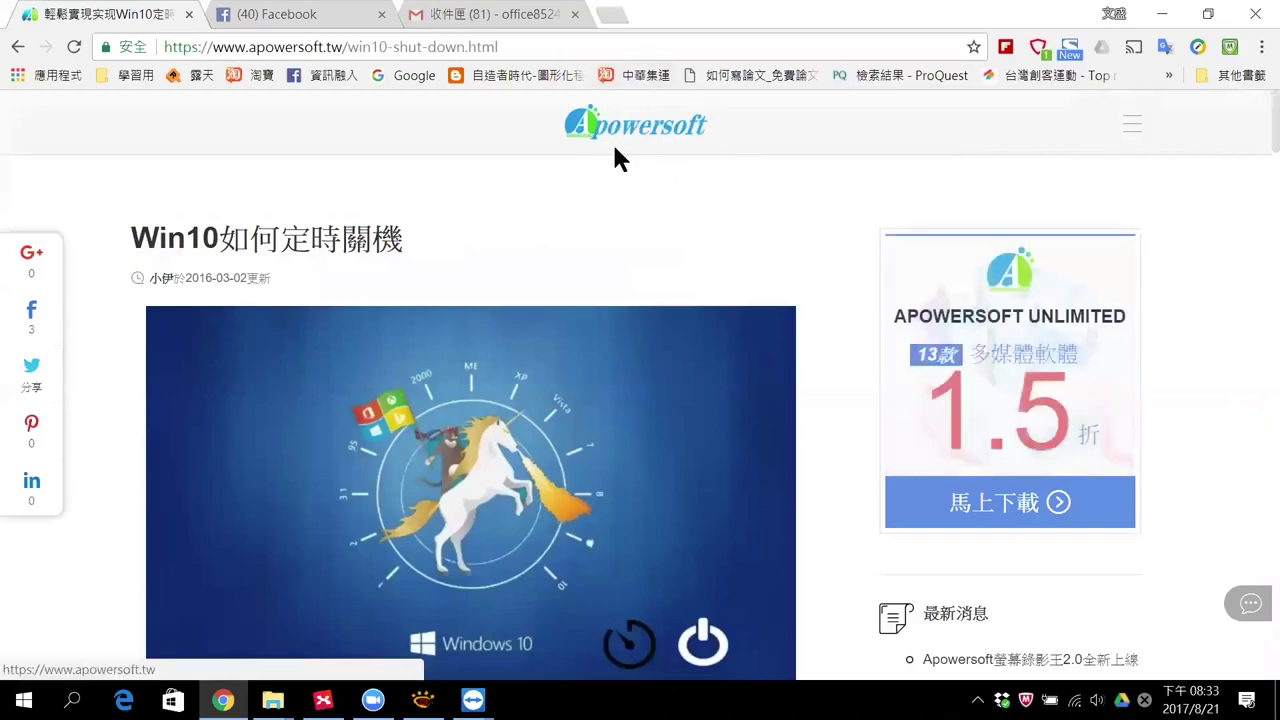
{"action": "scroll", "coordinate": [636, 270], "scroll_direction": "down", "scroll_amount": 2}
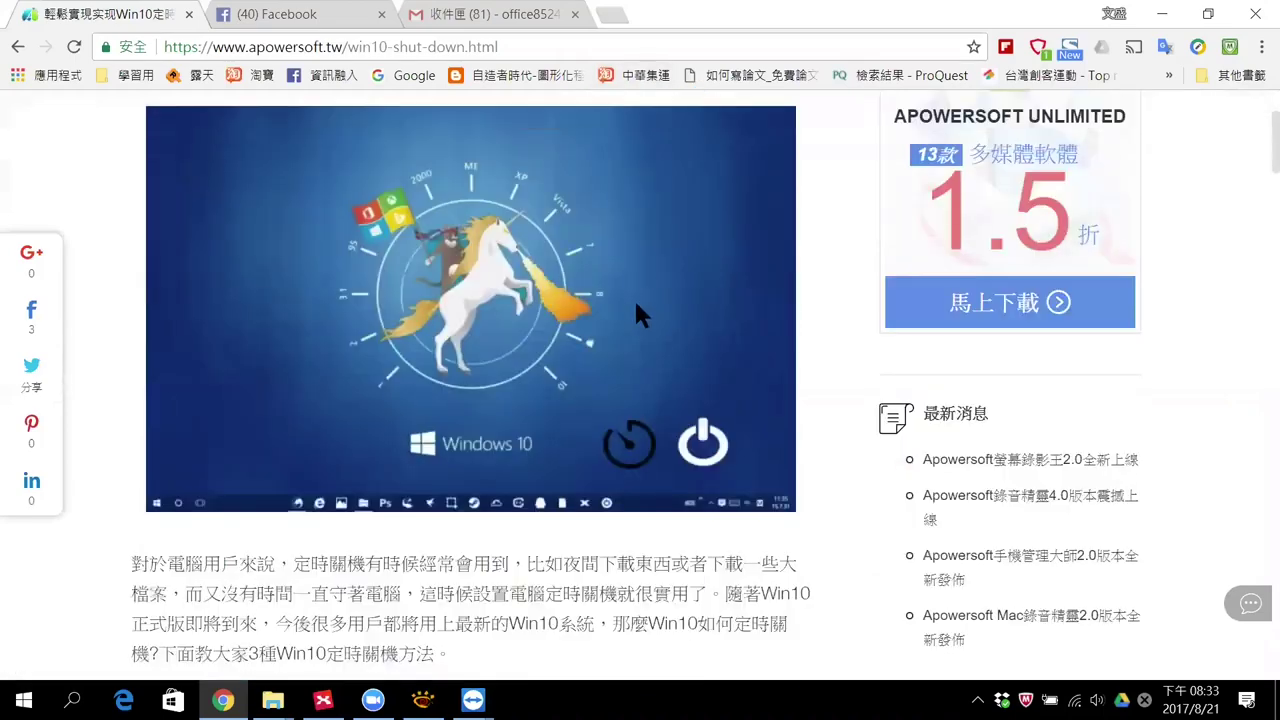
{"action": "scroll", "coordinate": [634, 298], "scroll_direction": "down", "scroll_amount": 2}
{"action": "scroll", "coordinate": [483, 441], "scroll_direction": "down", "scroll_amount": 2}
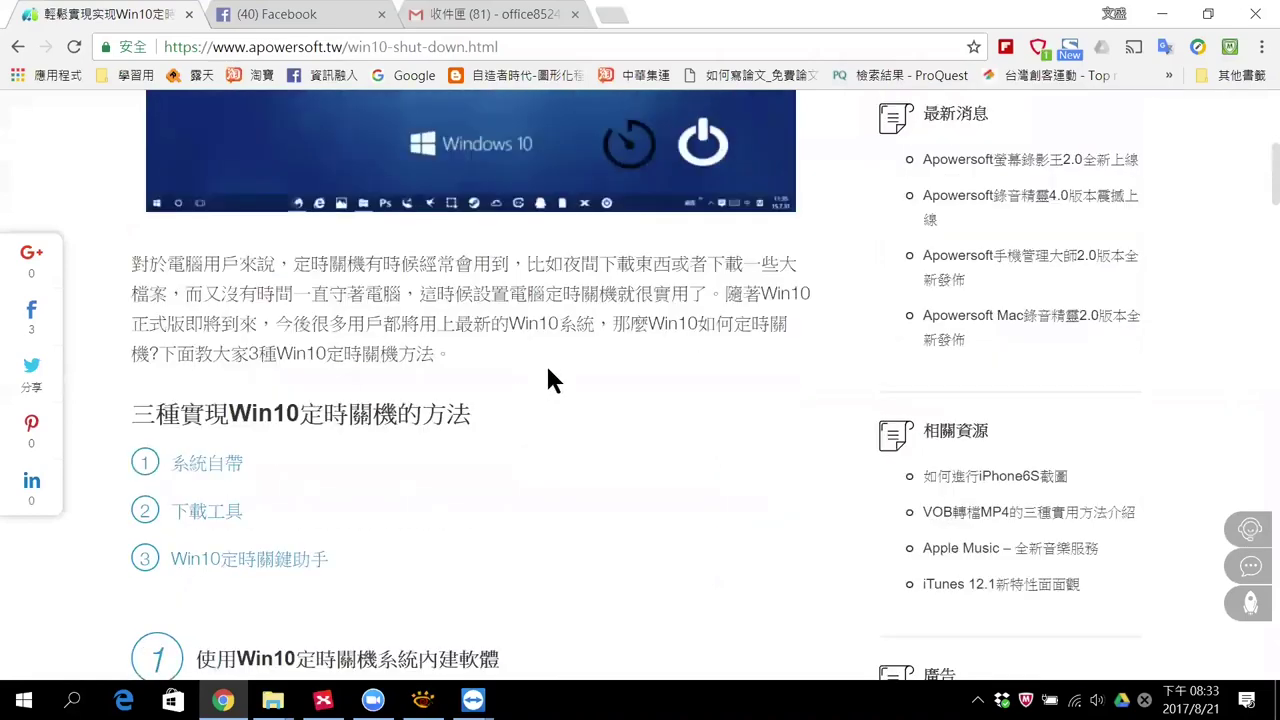